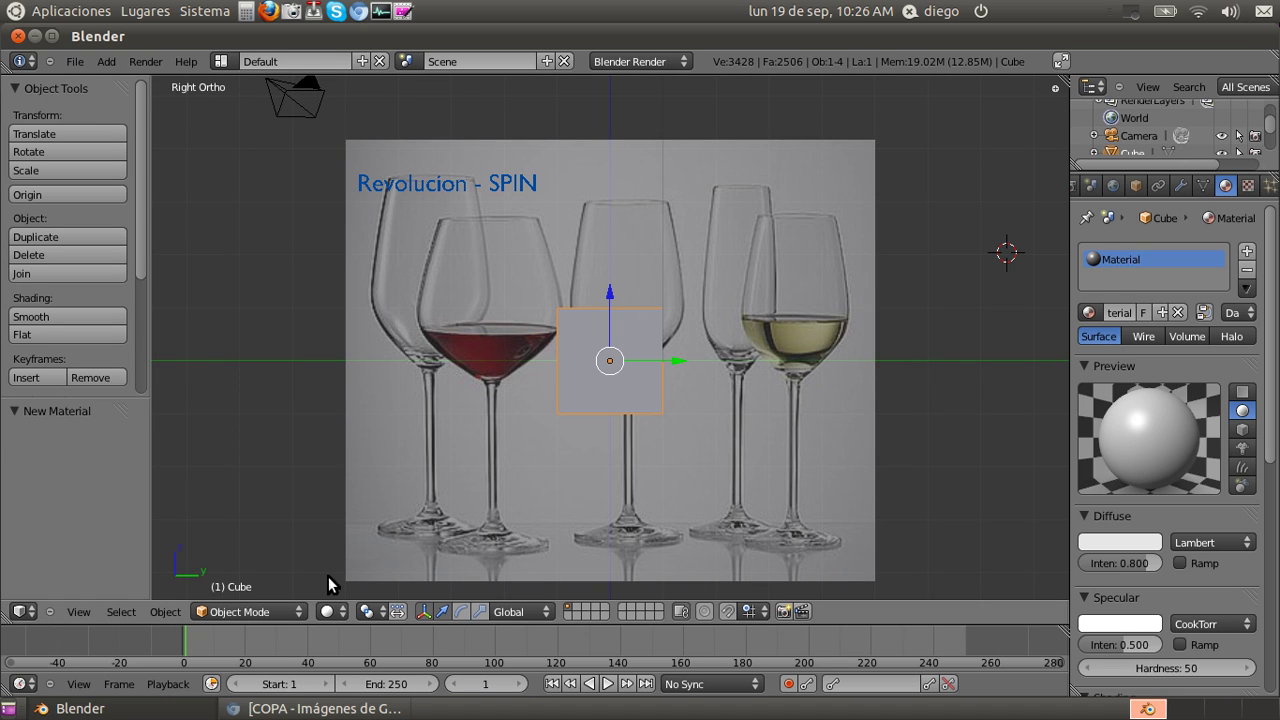
- Switch the cube to Edit Mode and delete all of its geometry
{"action": "left_click", "coordinate": [281, 611]}
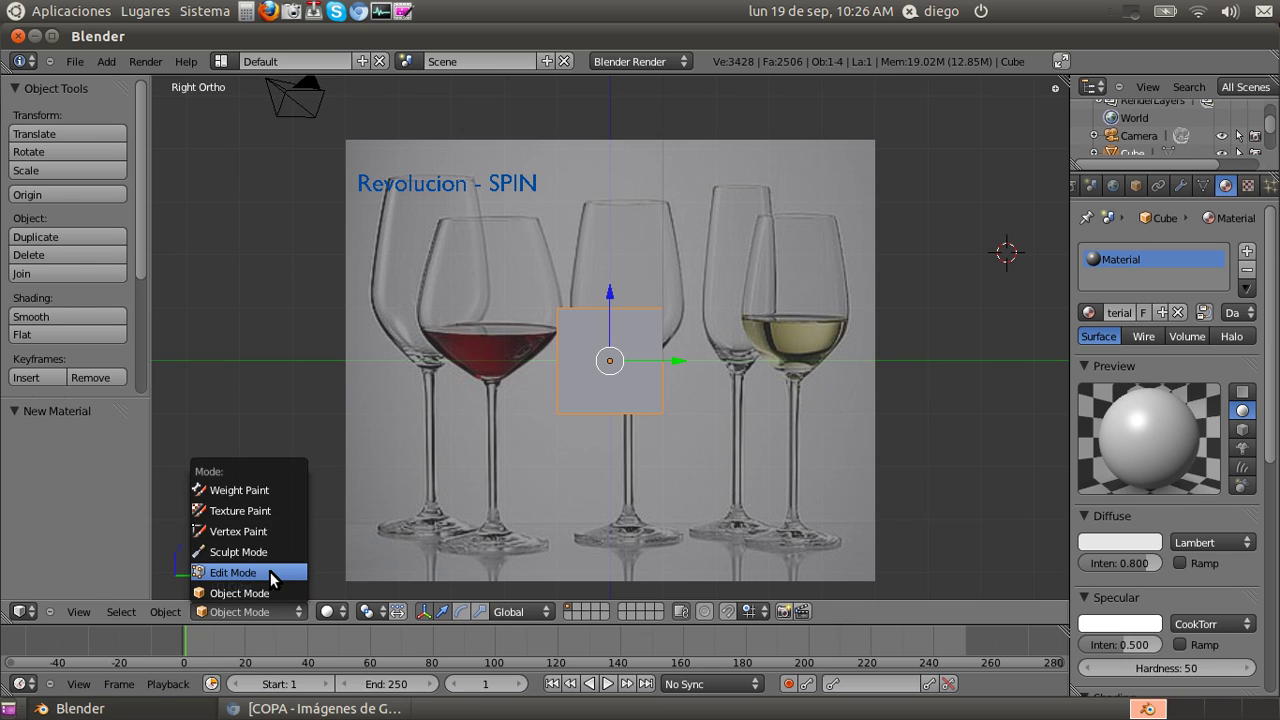
{"action": "left_click", "coordinate": [270, 572]}
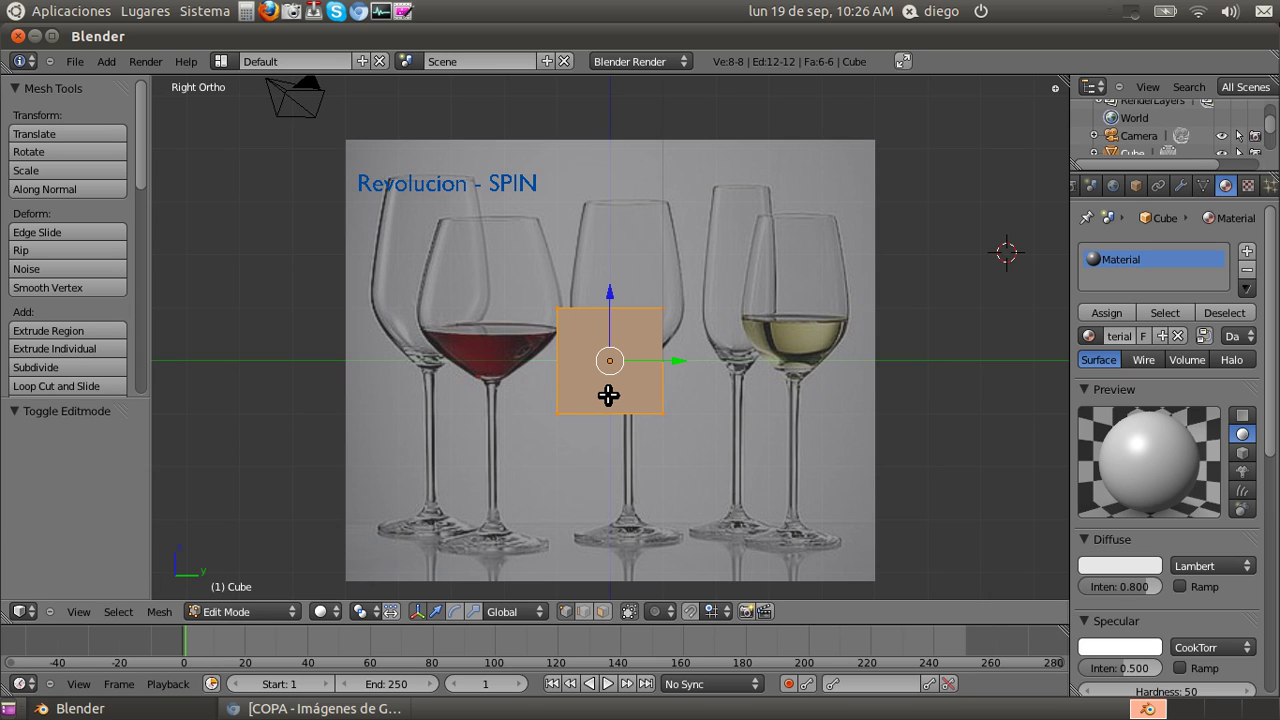
{"action": "key", "text": "x"}
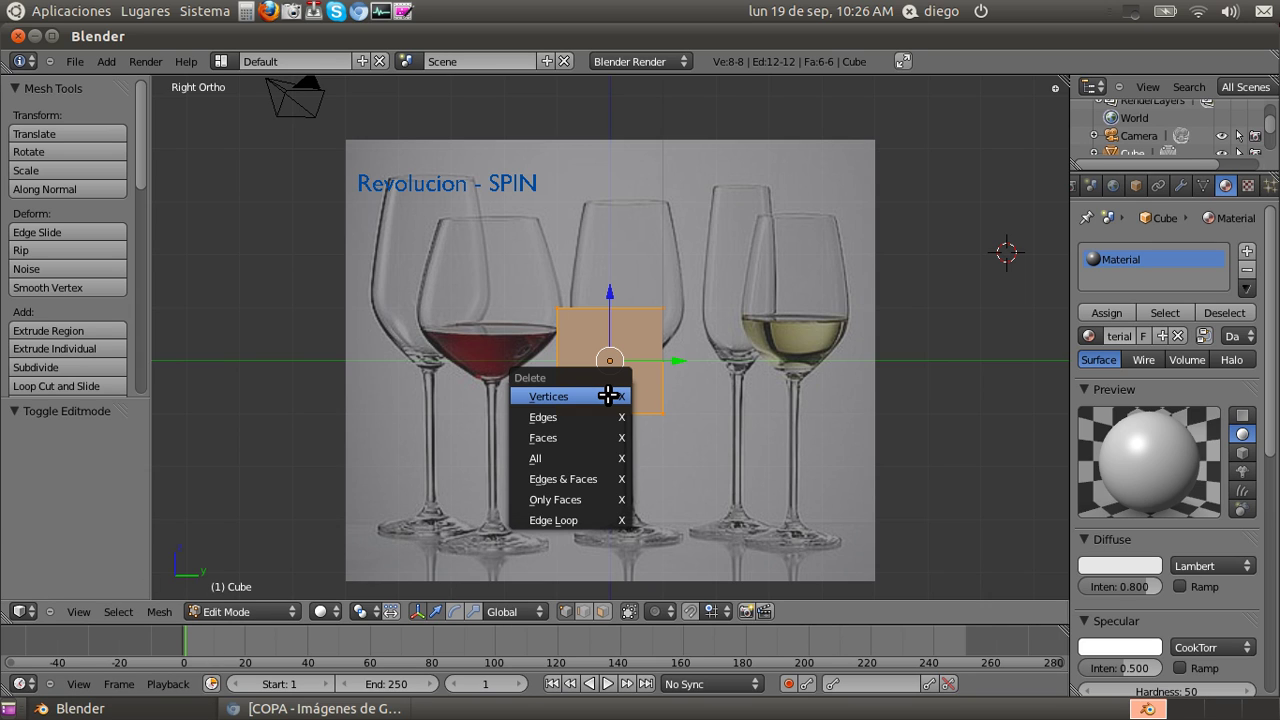
{"action": "left_click", "coordinate": [582, 459]}
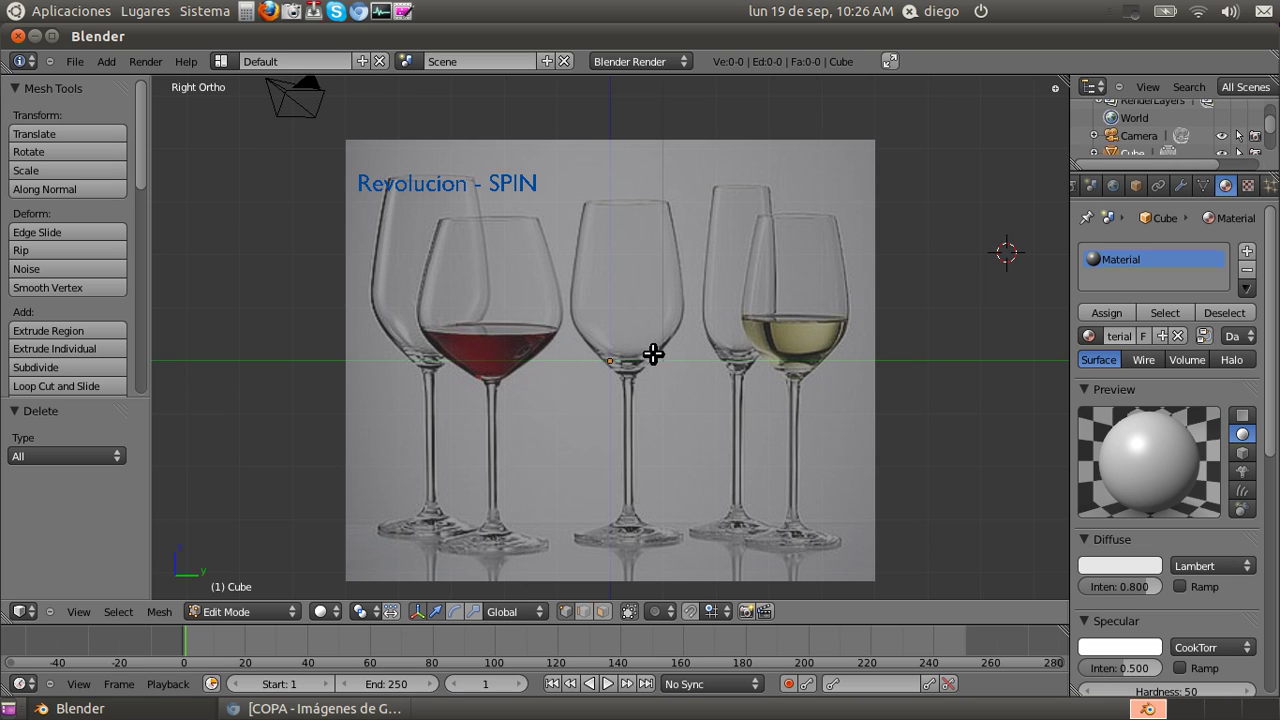
- Start tracing the middle glass's outline with three connected vertices from the rim's right corner down the upper bowl
{"action": "scroll", "coordinate": [740, 169], "scroll_direction": "up", "scroll_amount": 4}
{"action": "scroll", "coordinate": [775, 195], "scroll_direction": "down", "scroll_amount": 5}
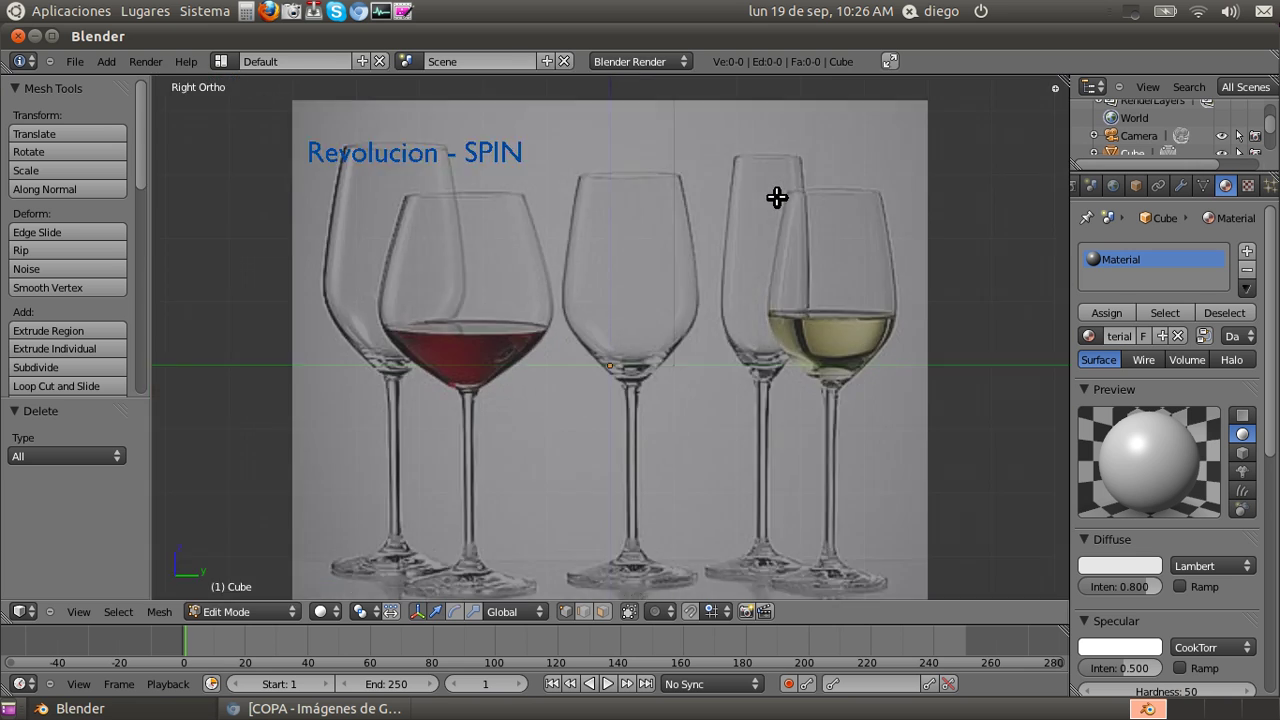
{"action": "scroll", "coordinate": [776, 195], "scroll_direction": "up", "scroll_amount": 5}
{"action": "scroll", "coordinate": [776, 200], "scroll_direction": "down", "scroll_amount": 4}
{"action": "scroll", "coordinate": [786, 209], "scroll_direction": "up", "scroll_amount": 7}
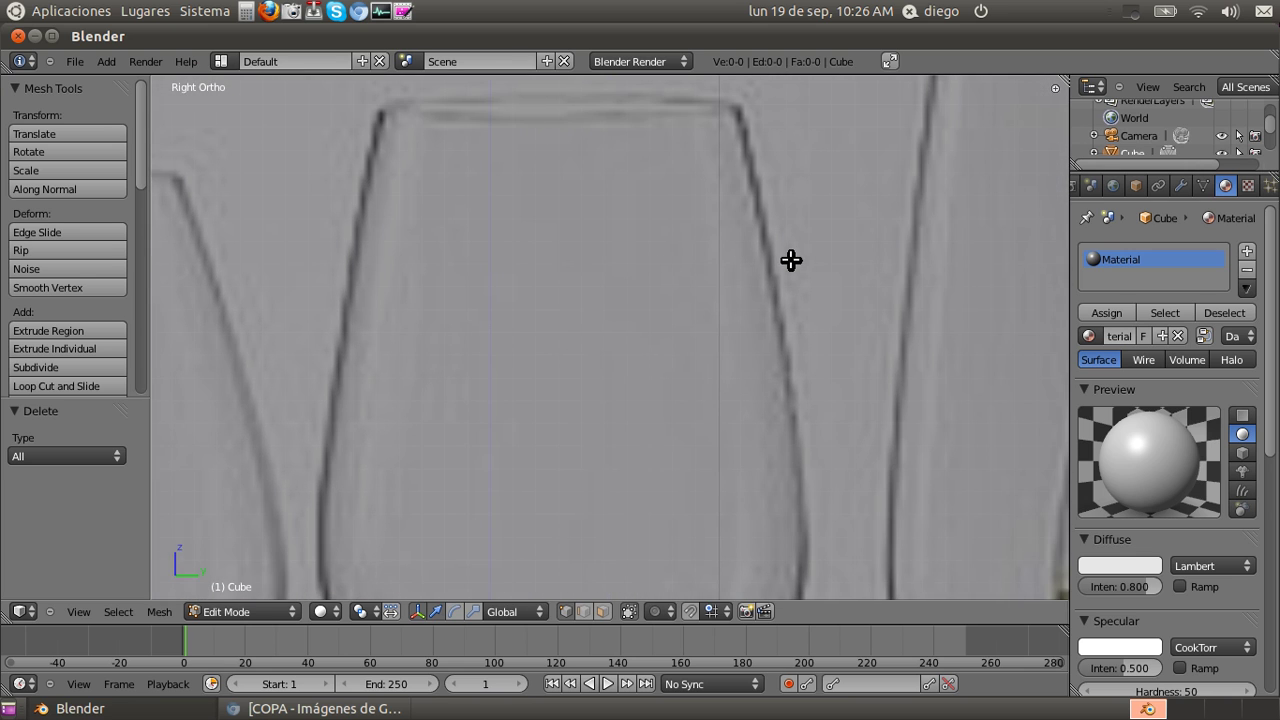
{"action": "scroll", "coordinate": [790, 260], "scroll_direction": "down", "scroll_amount": 5, "text": "ctrl"}
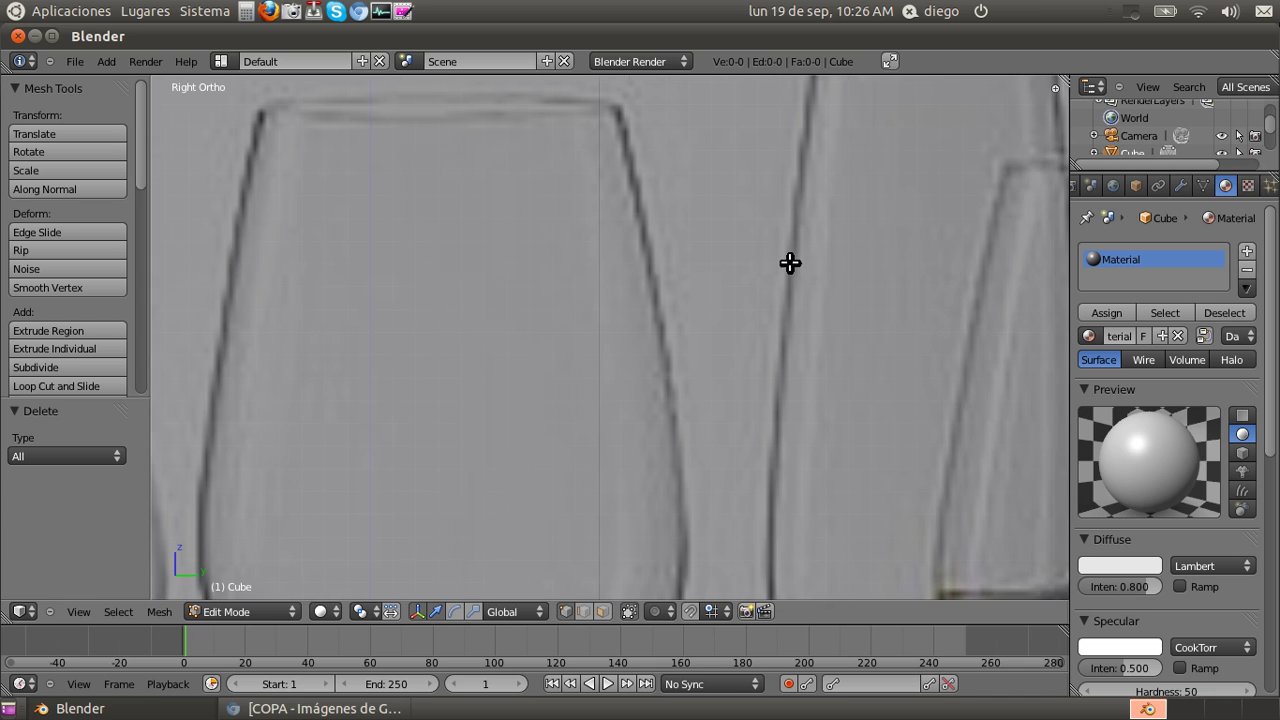
{"action": "scroll", "coordinate": [790, 263], "scroll_direction": "up", "scroll_amount": 5, "text": "ctrl"}
{"action": "scroll", "coordinate": [789, 266], "scroll_direction": "down", "scroll_amount": 3, "text": "ctrl"}
{"action": "scroll", "coordinate": [788, 266], "scroll_direction": "up", "scroll_amount": 4, "text": "shift"}
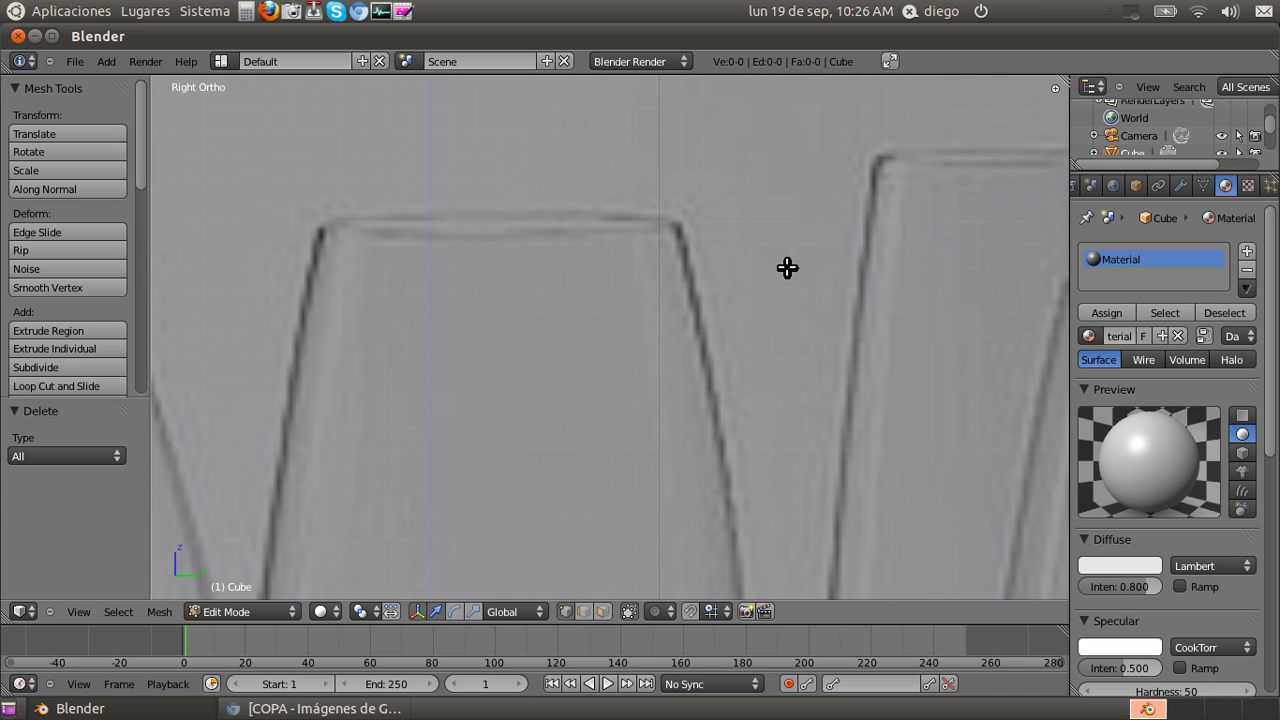
{"action": "scroll", "coordinate": [787, 268], "scroll_direction": "up", "scroll_amount": 3, "text": "shift"}
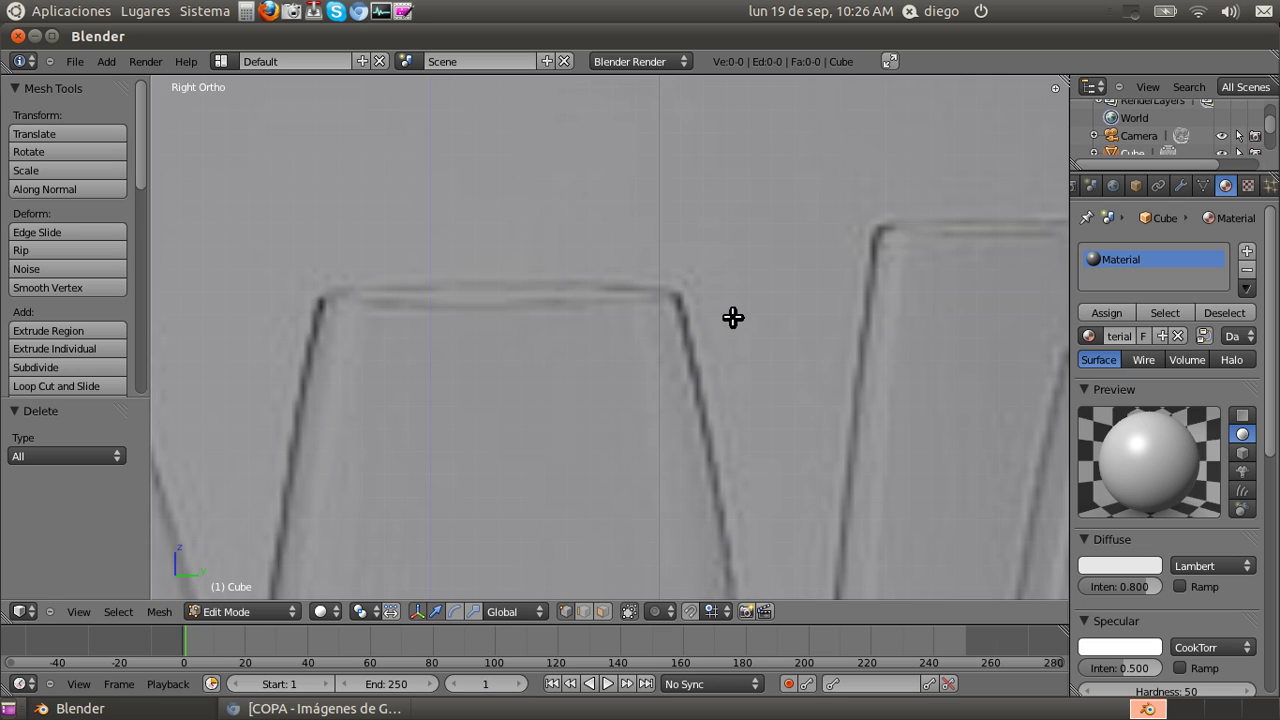
{"action": "left_click", "coordinate": [676, 295], "text": "ctrl"}
{"action": "left_click", "coordinate": [700, 383], "text": "ctrl"}
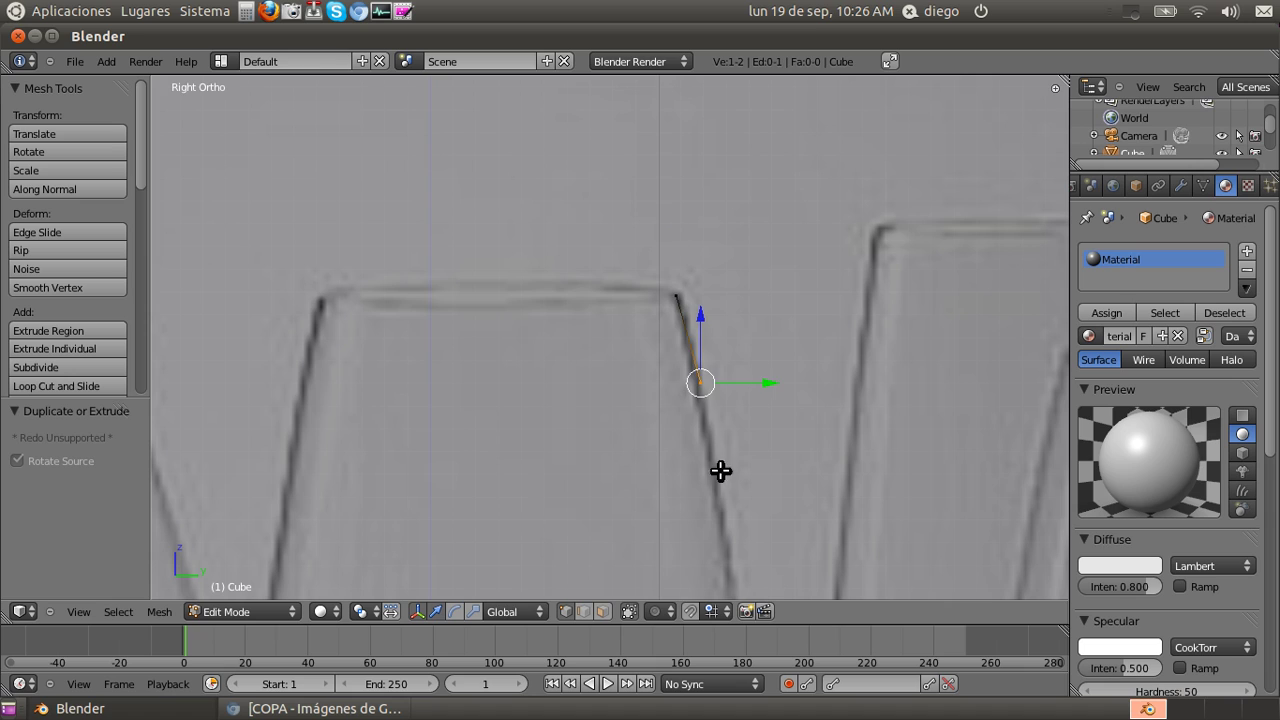
{"action": "left_click", "coordinate": [723, 523], "text": "ctrl"}
- Continue the profile with four vertices around the bowl's widest part and down its curved lower side
{"action": "scroll", "coordinate": [775, 480], "scroll_direction": "down", "scroll_amount": 3, "text": "shift"}
{"action": "scroll", "coordinate": [772, 405], "scroll_direction": "down", "scroll_amount": 4, "text": "shift"}
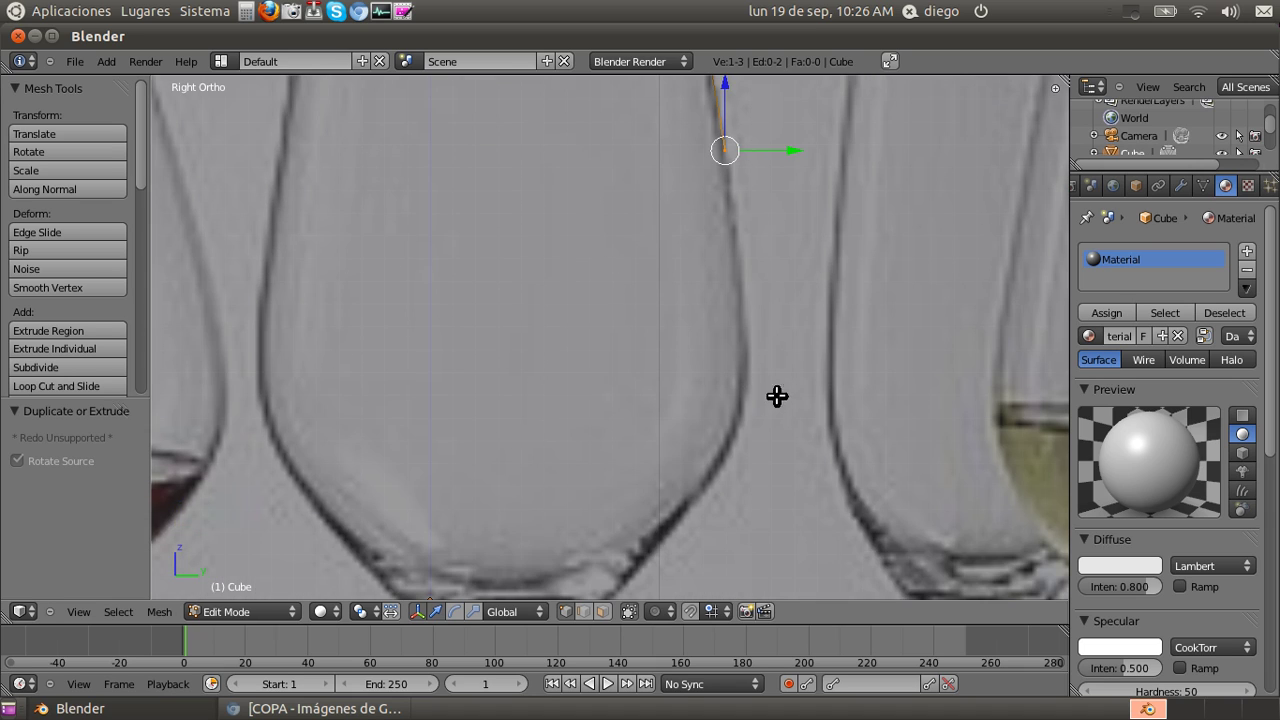
{"action": "left_click", "coordinate": [745, 321], "text": "ctrl"}
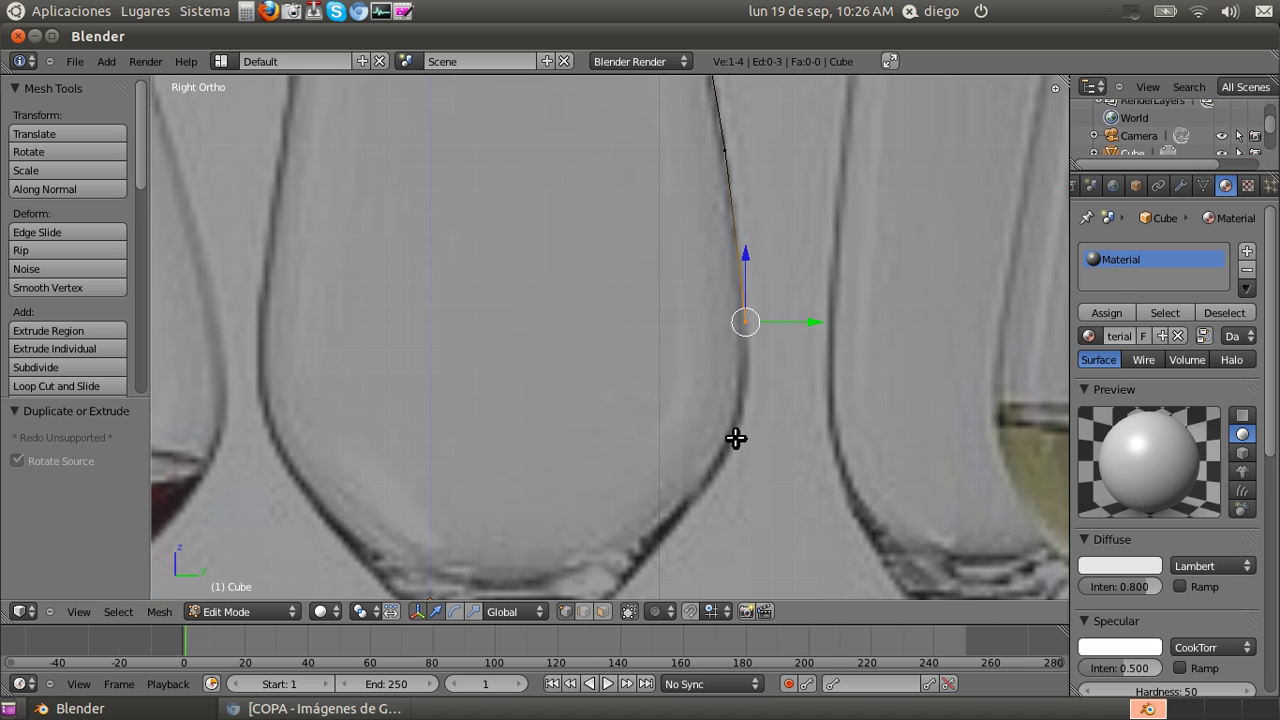
{"action": "left_click", "coordinate": [739, 431], "text": "ctrl"}
{"action": "left_click", "coordinate": [687, 507], "text": "ctrl"}
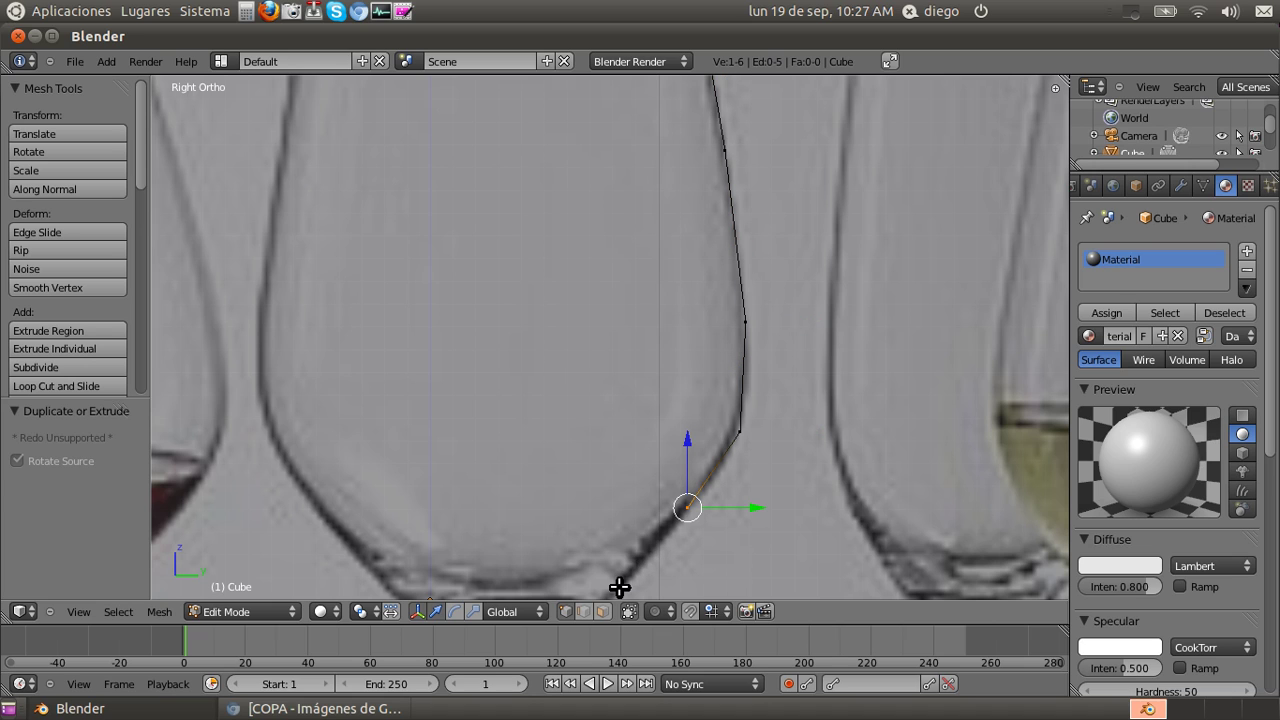
{"action": "left_click", "coordinate": [619, 587], "text": "ctrl"}
- Extend the profile with two vertices along the underside of the bowl toward the stem
{"action": "scroll", "coordinate": [674, 486], "scroll_direction": "down", "scroll_amount": 5, "text": "shift"}
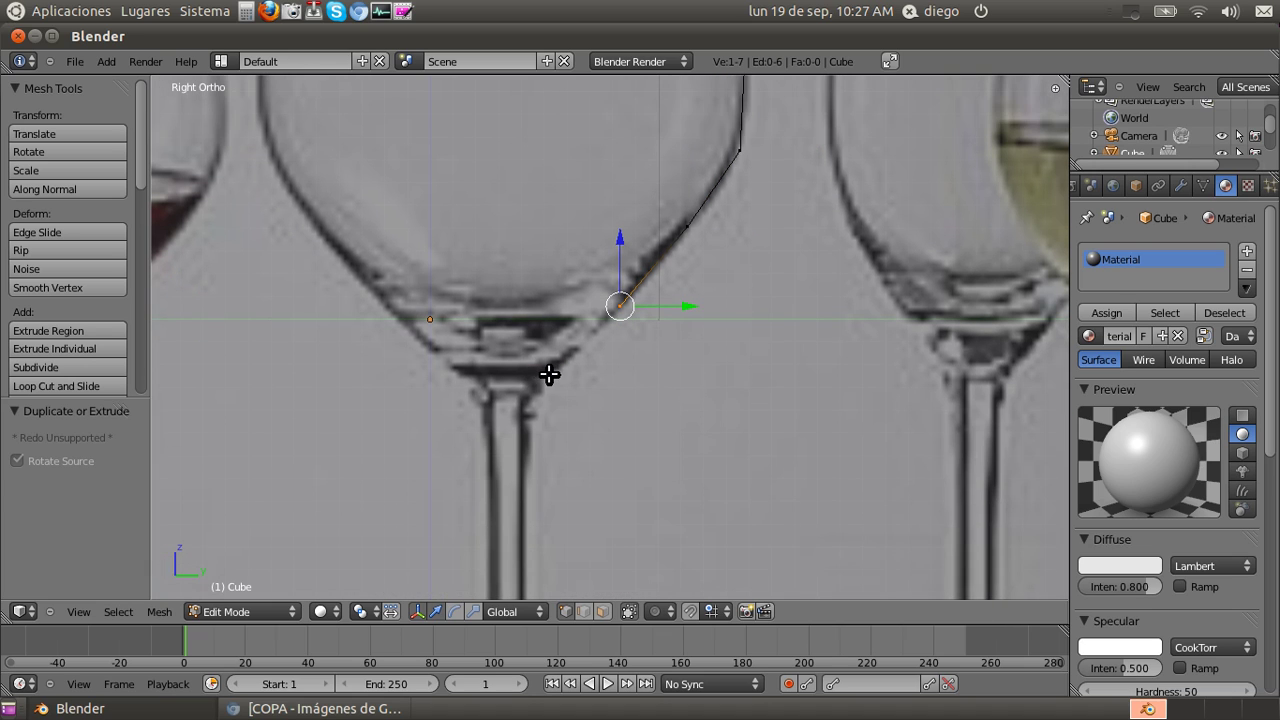
{"action": "scroll", "coordinate": [557, 395], "scroll_direction": "up", "scroll_amount": 4}
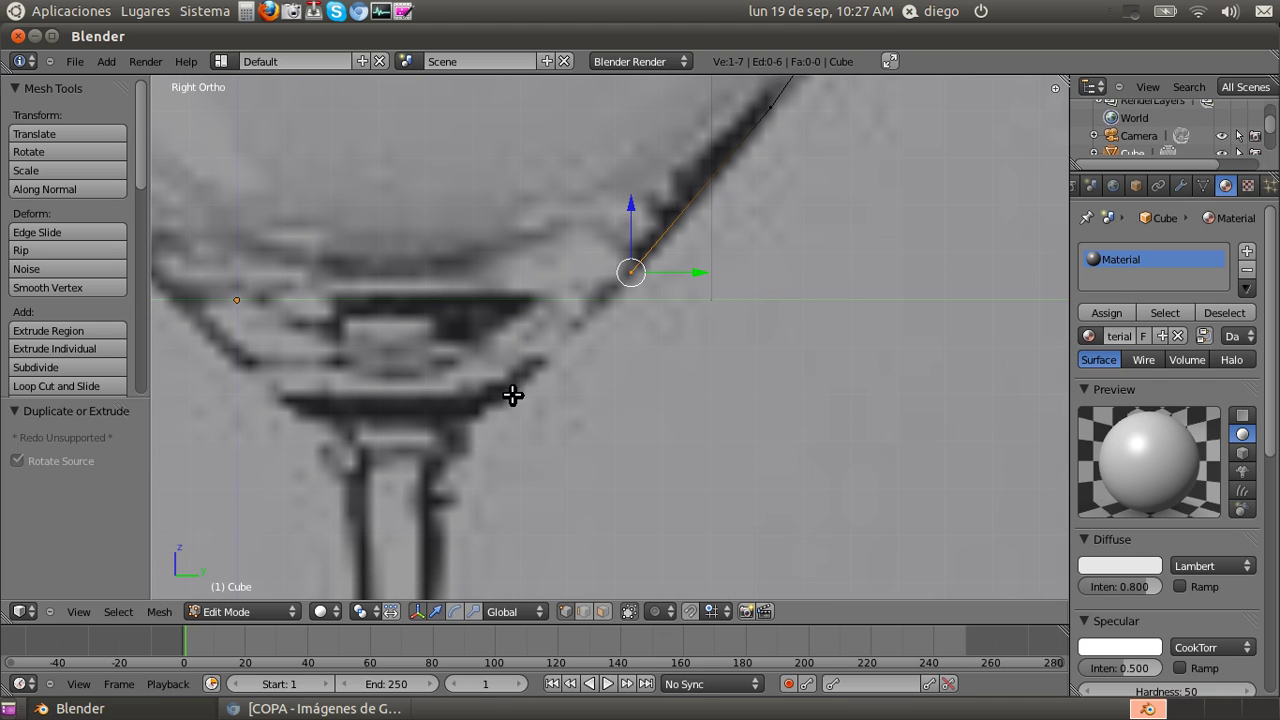
{"action": "left_click", "coordinate": [507, 392], "text": "ctrl"}
{"action": "left_click", "coordinate": [463, 413], "text": "ctrl"}
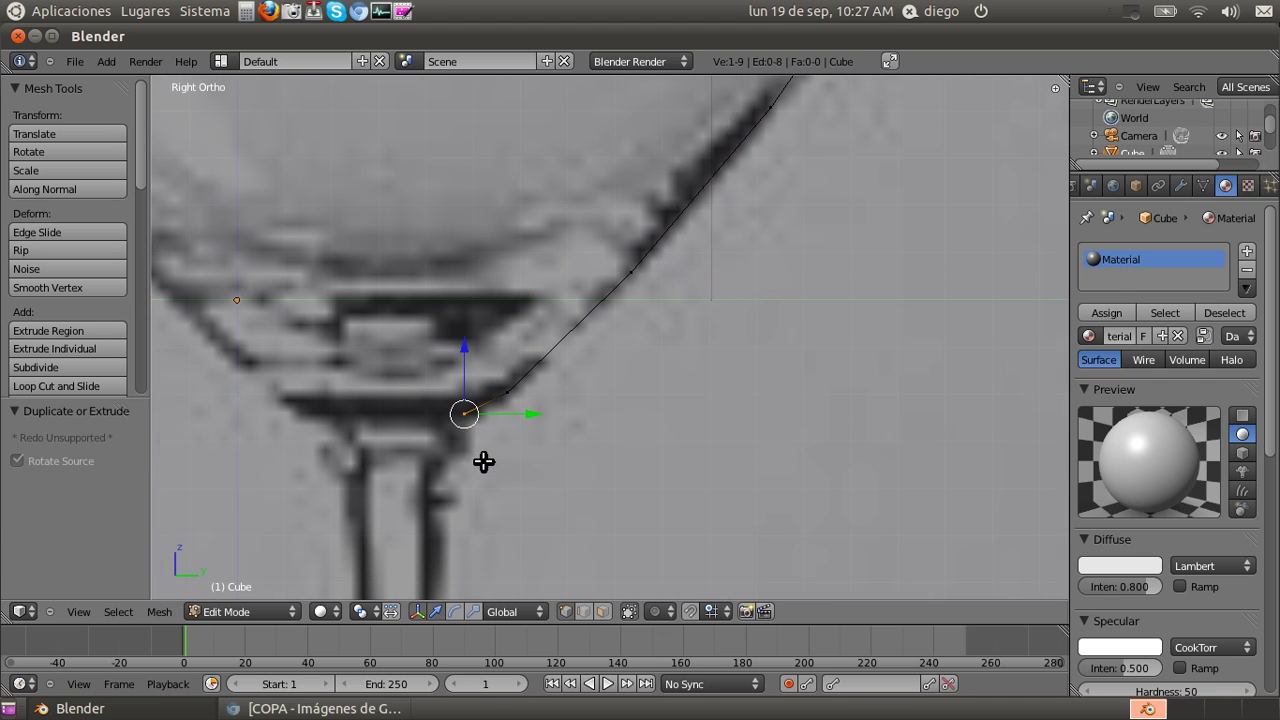
- Hide the 3D manipulator and add three vertices forming the notch between the bowl's underside and the stem collar
{"action": "scroll", "coordinate": [486, 460], "scroll_direction": "up", "scroll_amount": 4}
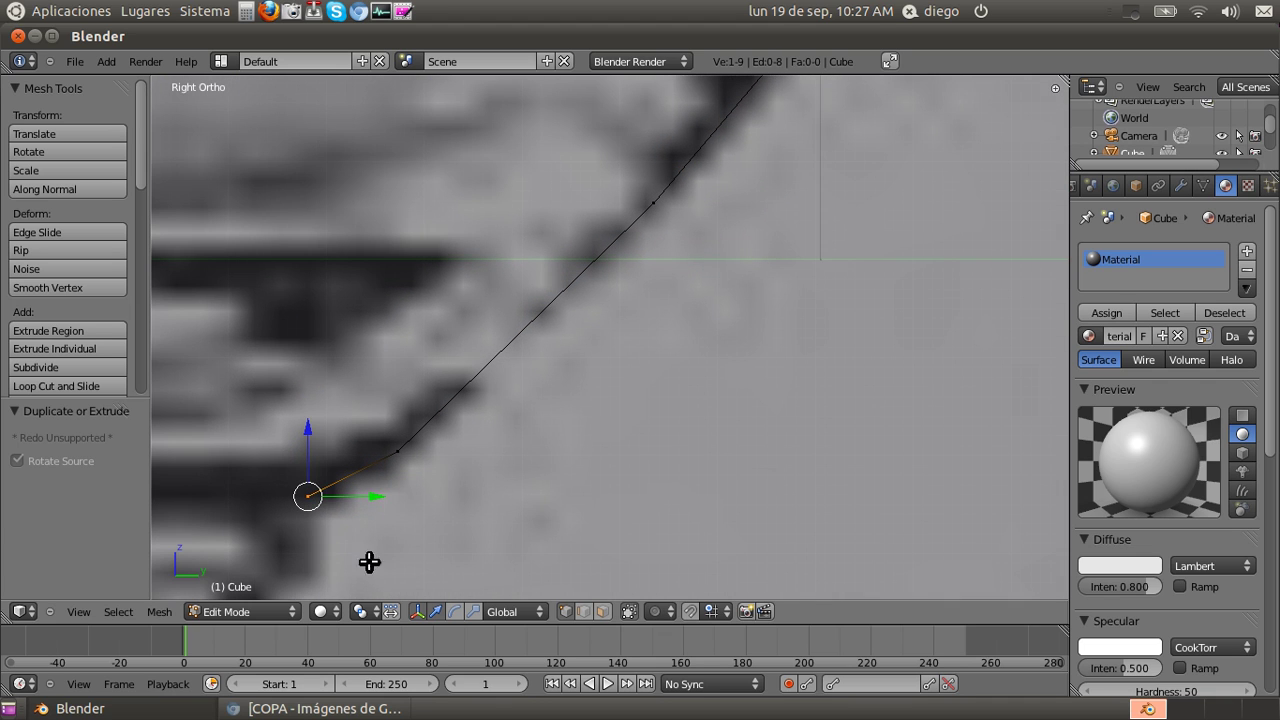
{"action": "left_click", "coordinate": [421, 622]}
{"action": "scroll", "coordinate": [443, 503], "scroll_direction": "down", "scroll_amount": 2, "text": "shift"}
{"action": "scroll", "coordinate": [366, 386], "scroll_direction": "up", "scroll_amount": 2, "text": "ctrl"}
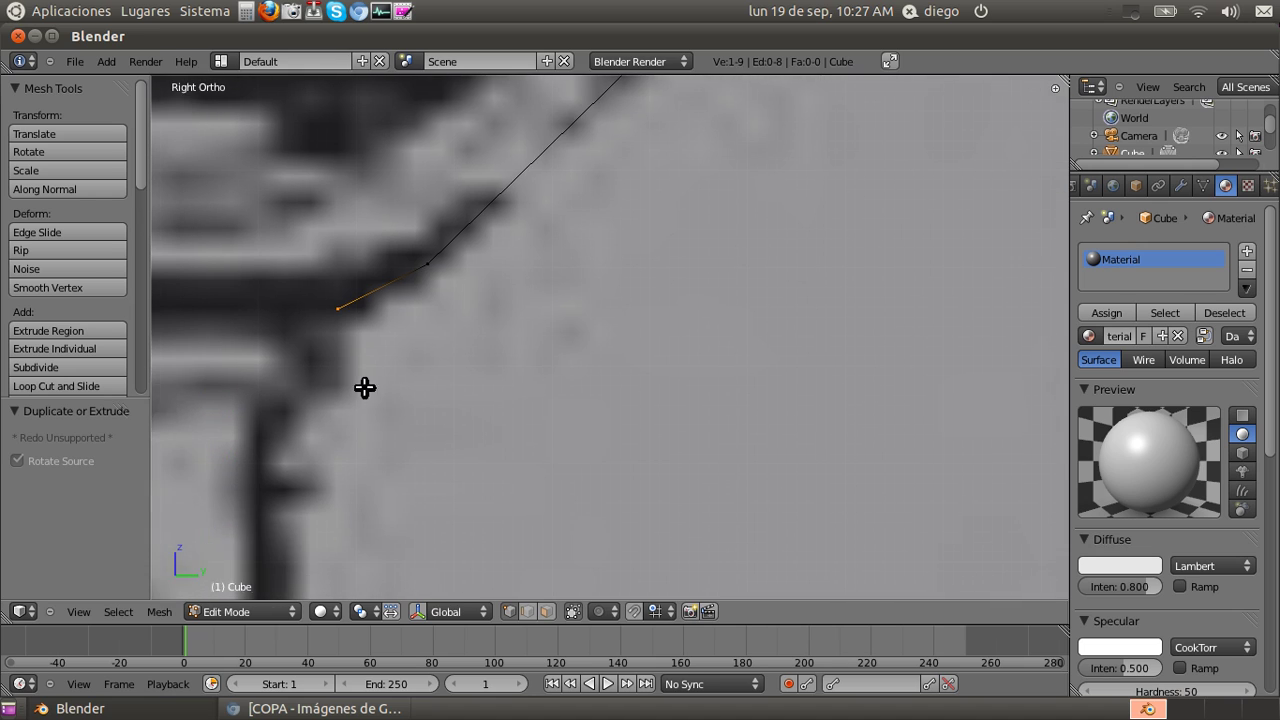
{"action": "left_click", "coordinate": [493, 308], "text": "ctrl"}
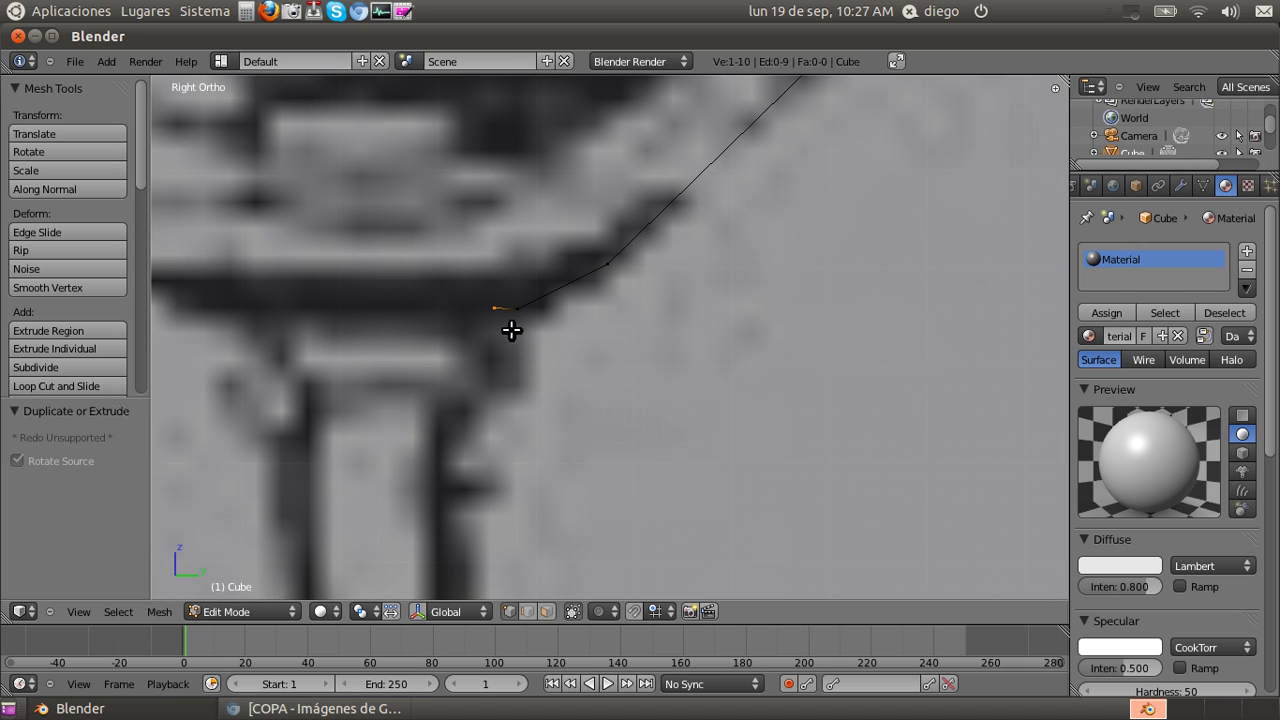
{"action": "left_click", "coordinate": [499, 323], "text": "ctrl"}
{"action": "left_click", "coordinate": [521, 346], "text": "ctrl"}
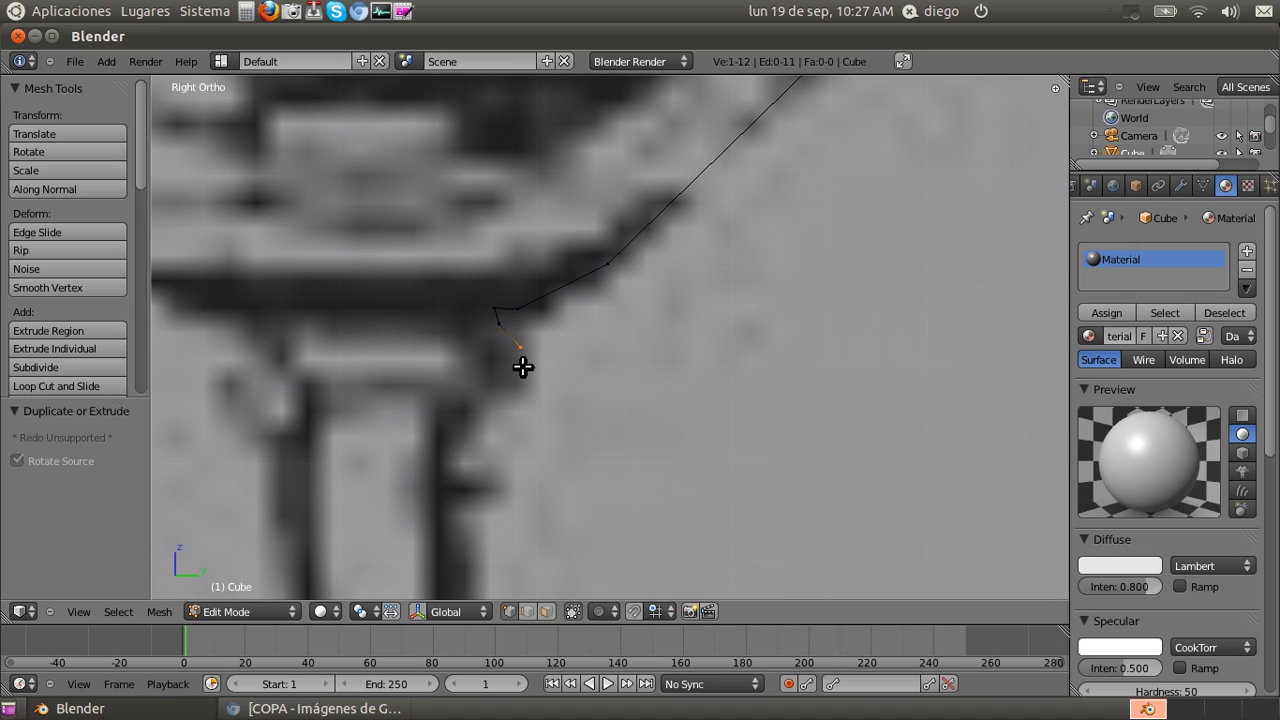
- Trace the bulges of the collar at the top of the stem with a chain of closely spaced vertices
{"action": "left_click", "coordinate": [522, 381], "text": "ctrl"}
{"action": "left_click", "coordinate": [505, 401], "text": "ctrl"}
{"action": "left_click", "coordinate": [491, 431], "text": "ctrl"}
{"action": "left_click", "coordinate": [514, 467], "text": "ctrl"}
{"action": "left_click", "coordinate": [506, 490], "text": "ctrl"}
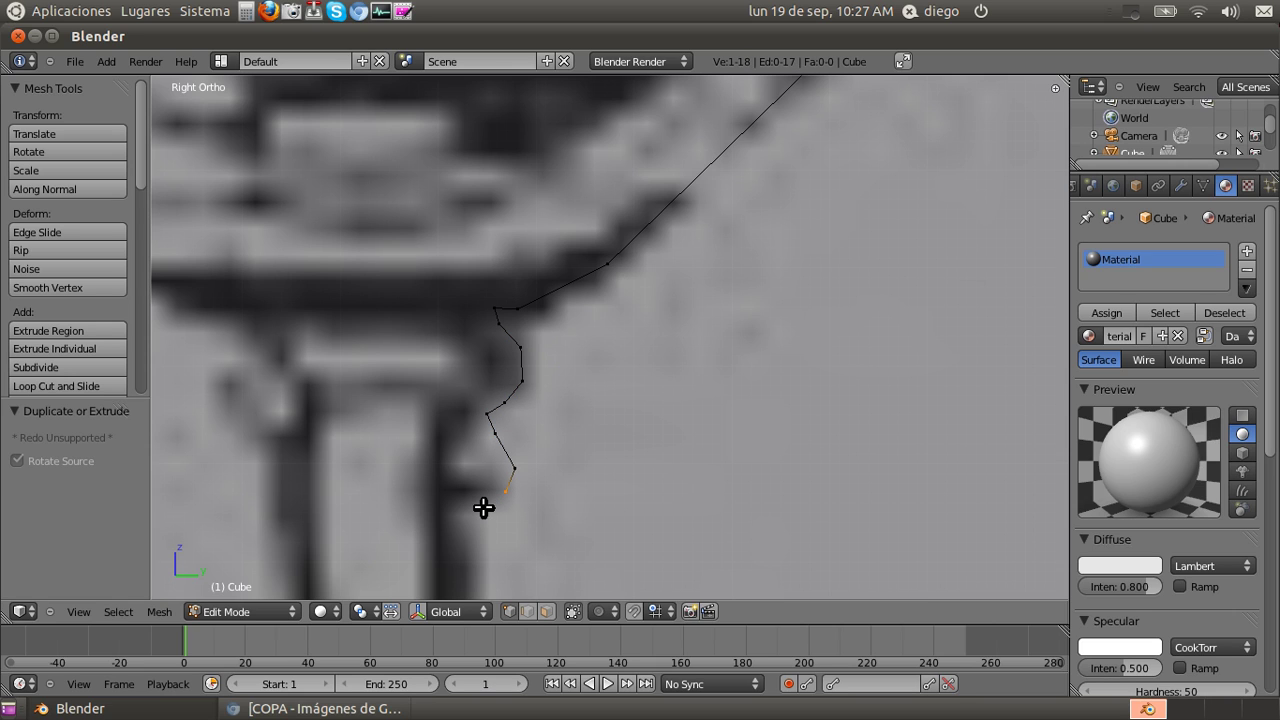
- Nudge the vertices in the collar's lower and upper notches slightly to refine its outline
{"action": "right_click", "coordinate": [497, 432]}
{"action": "key", "text": "g"}
{"action": "left_click", "coordinate": [529, 443]}
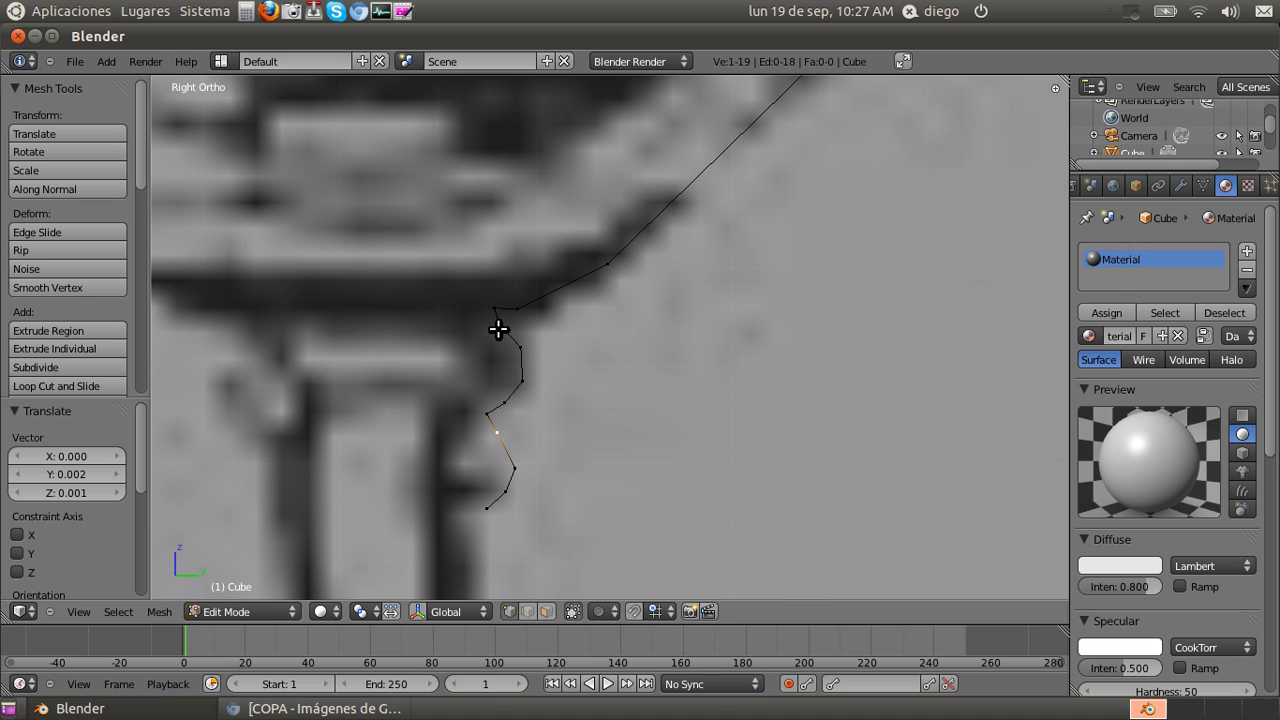
{"action": "right_click", "coordinate": [504, 327]}
{"action": "key", "text": "g"}
{"action": "left_click", "coordinate": [513, 323]}
- Extend the profile down the stem's right edge with one vertex below the collar and one at the stem's lower end
{"action": "scroll", "coordinate": [560, 437], "scroll_direction": "down", "scroll_amount": 5}
{"action": "scroll", "coordinate": [611, 400], "scroll_direction": "down", "scroll_amount": 4, "text": "shift"}
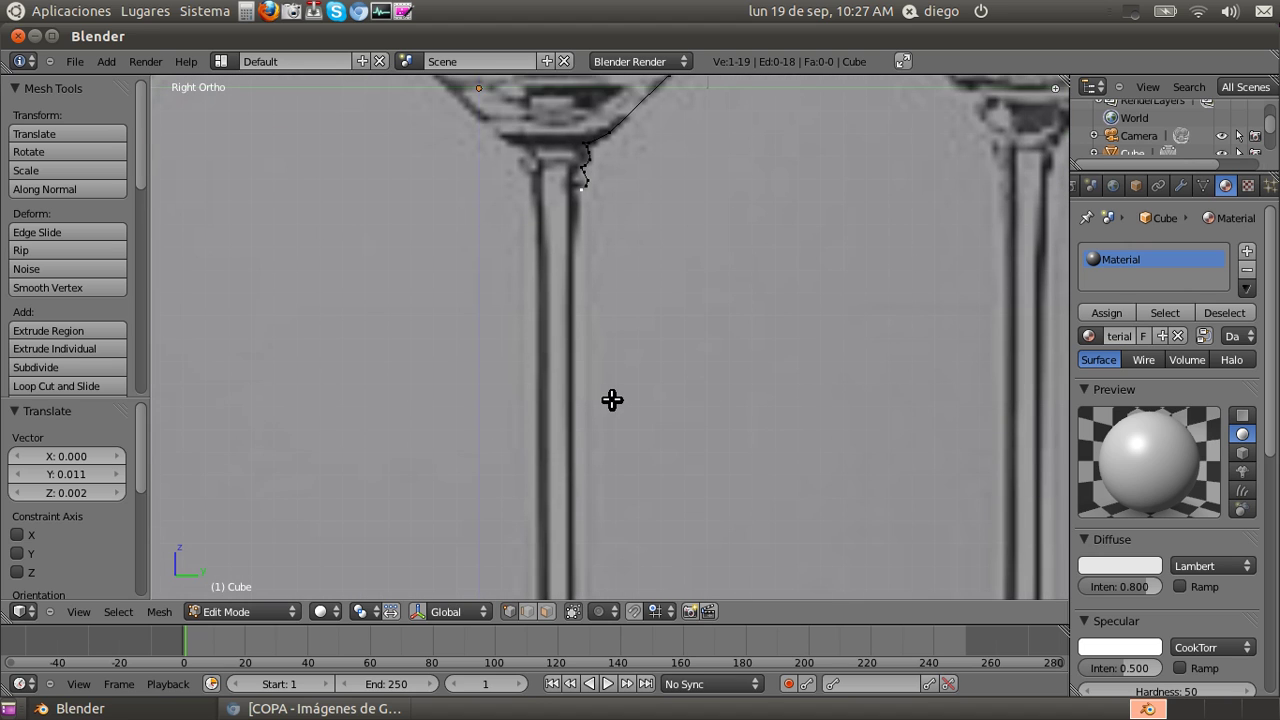
{"action": "scroll", "coordinate": [585, 140], "scroll_direction": "up", "scroll_amount": 4}
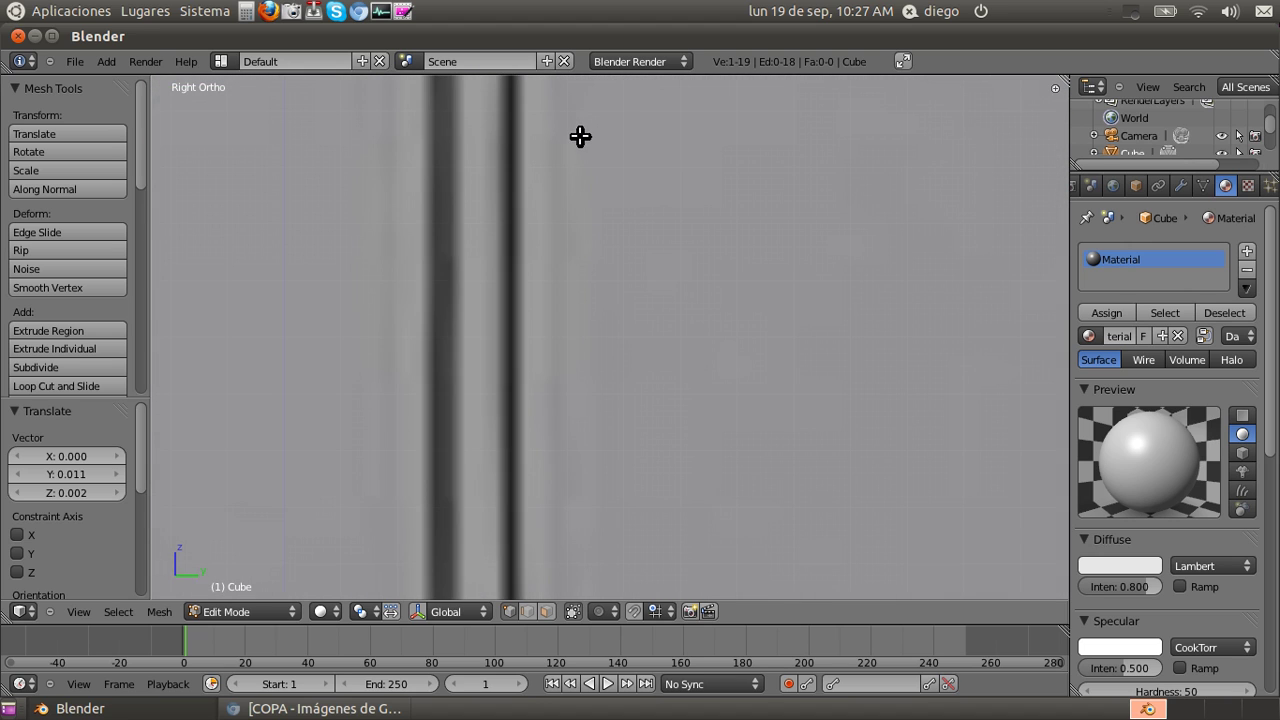
{"action": "scroll", "coordinate": [537, 171], "scroll_direction": "up", "scroll_amount": 2}
{"action": "scroll", "coordinate": [528, 186], "scroll_direction": "down", "scroll_amount": 4, "text": "ctrl"}
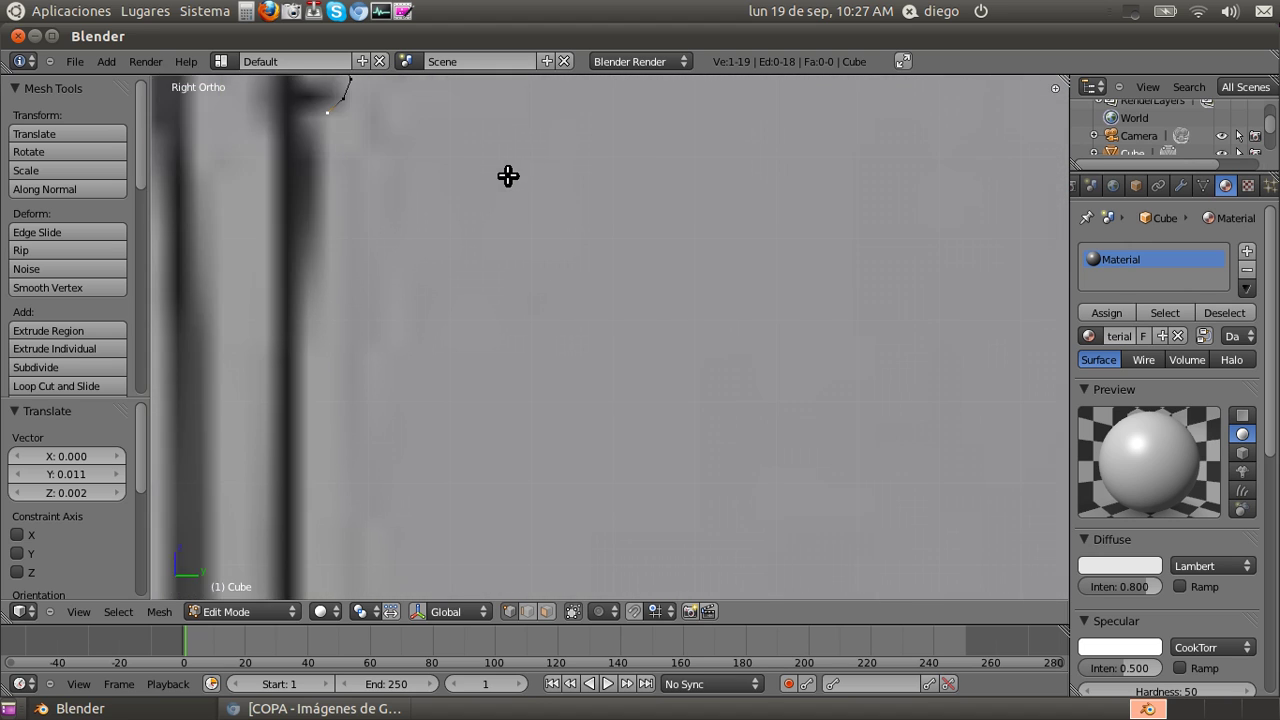
{"action": "scroll", "coordinate": [553, 153], "scroll_direction": "up", "scroll_amount": 4, "text": "ctrl"}
{"action": "scroll", "coordinate": [554, 153], "scroll_direction": "up", "scroll_amount": 4, "text": "shift"}
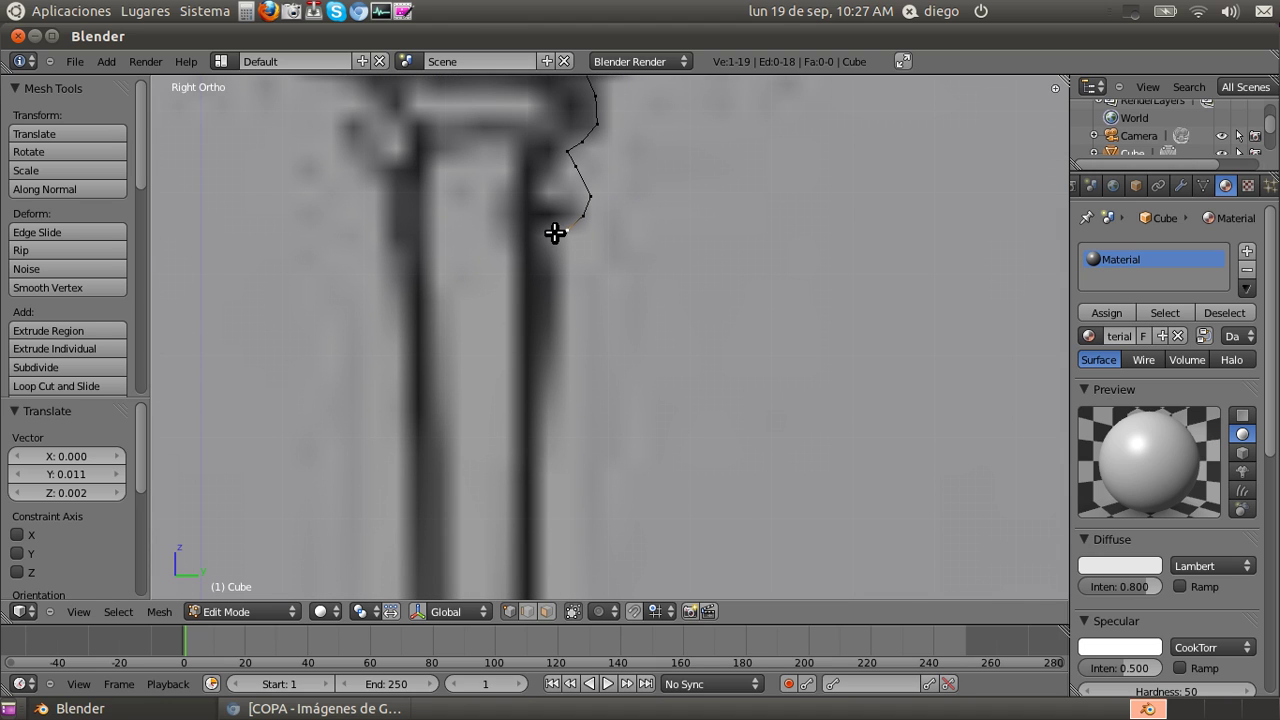
{"action": "left_click", "coordinate": [577, 314], "text": "ctrl"}
{"action": "scroll", "coordinate": [586, 309], "scroll_direction": "down", "scroll_amount": 5}
{"action": "scroll", "coordinate": [620, 340], "scroll_direction": "down", "scroll_amount": 6, "text": "shift"}
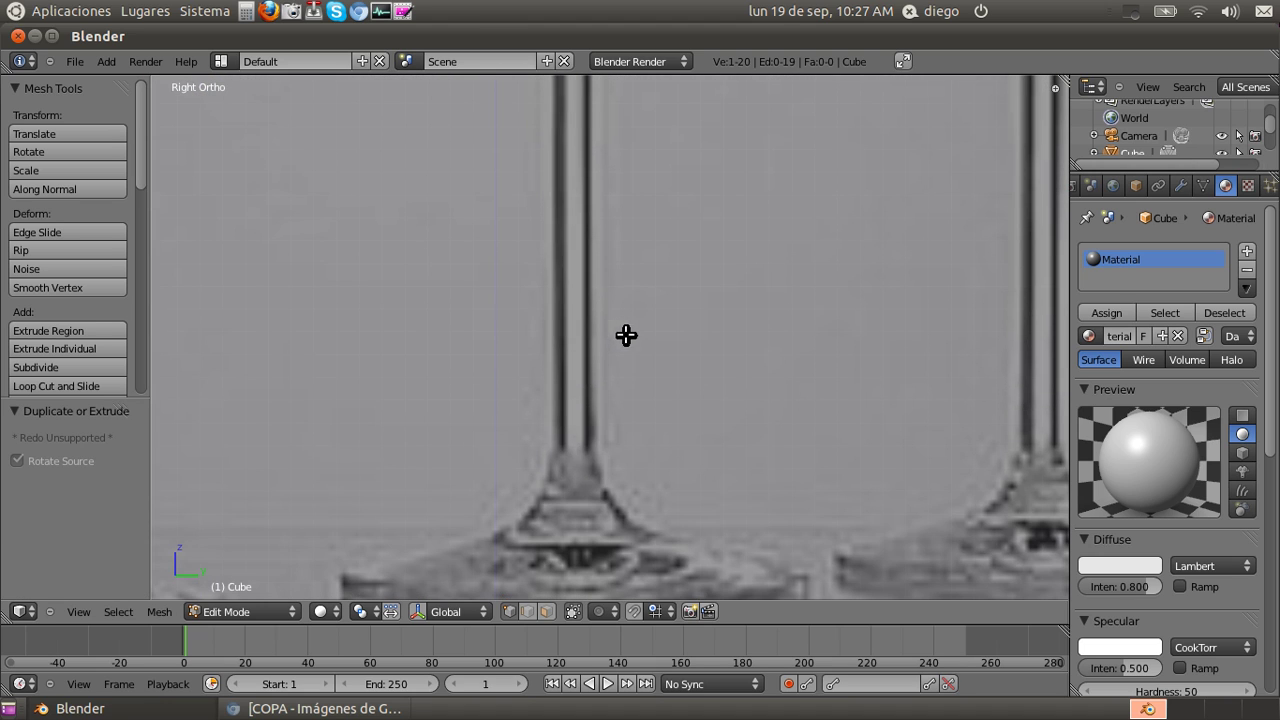
{"action": "left_click", "coordinate": [588, 450], "text": "ctrl"}
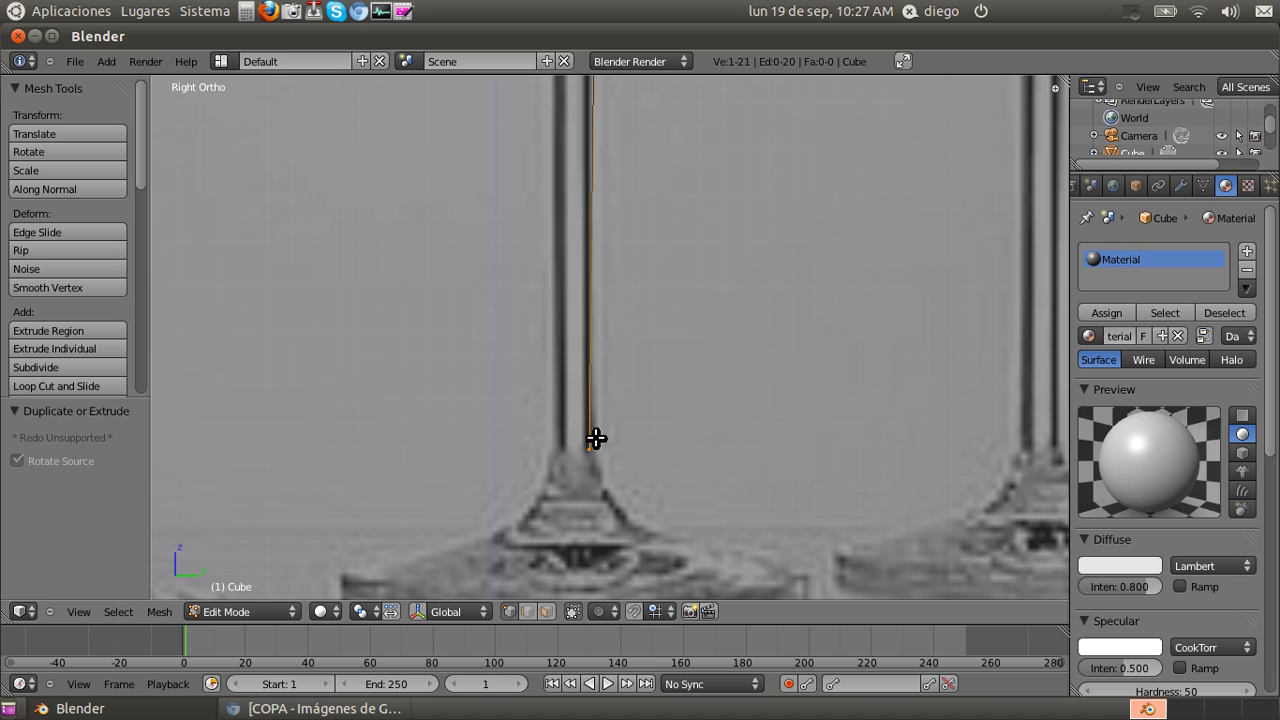
- Trace the flare from the stem into the foot with five vertices curving outward onto the base's upper surface
{"action": "scroll", "coordinate": [617, 420], "scroll_direction": "down", "scroll_amount": 2, "text": "shift"}
{"action": "scroll", "coordinate": [617, 423], "scroll_direction": "up", "scroll_amount": 3}
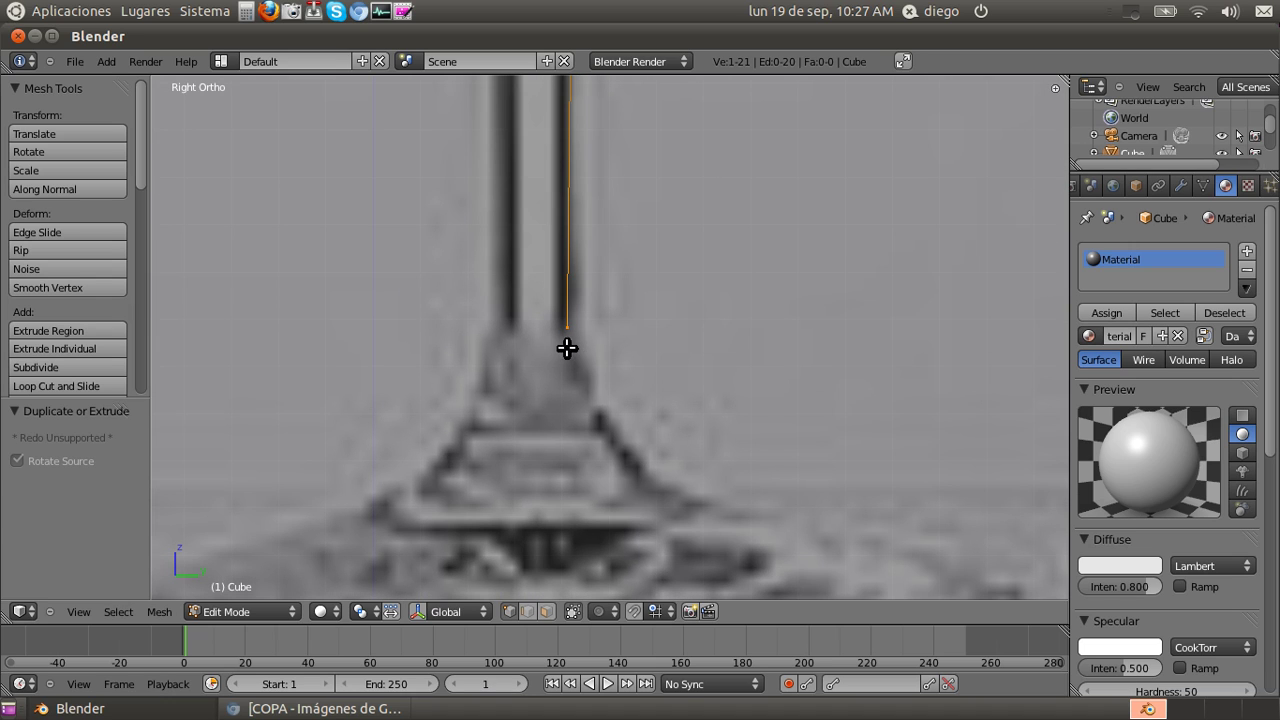
{"action": "left_click", "coordinate": [578, 372], "text": "ctrl"}
{"action": "left_click", "coordinate": [596, 418], "text": "ctrl"}
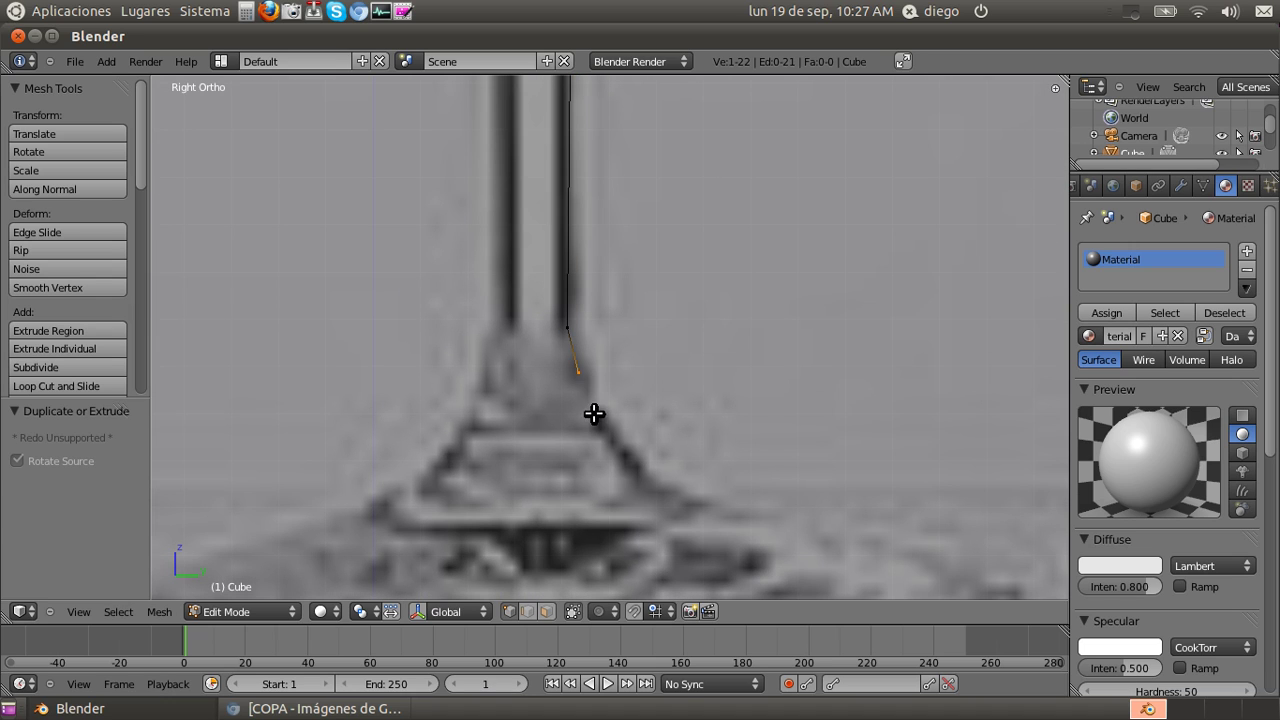
{"action": "left_click", "coordinate": [634, 464], "text": "ctrl"}
{"action": "left_click", "coordinate": [702, 510], "text": "ctrl"}
{"action": "left_click", "coordinate": [780, 521], "text": "ctrl"}
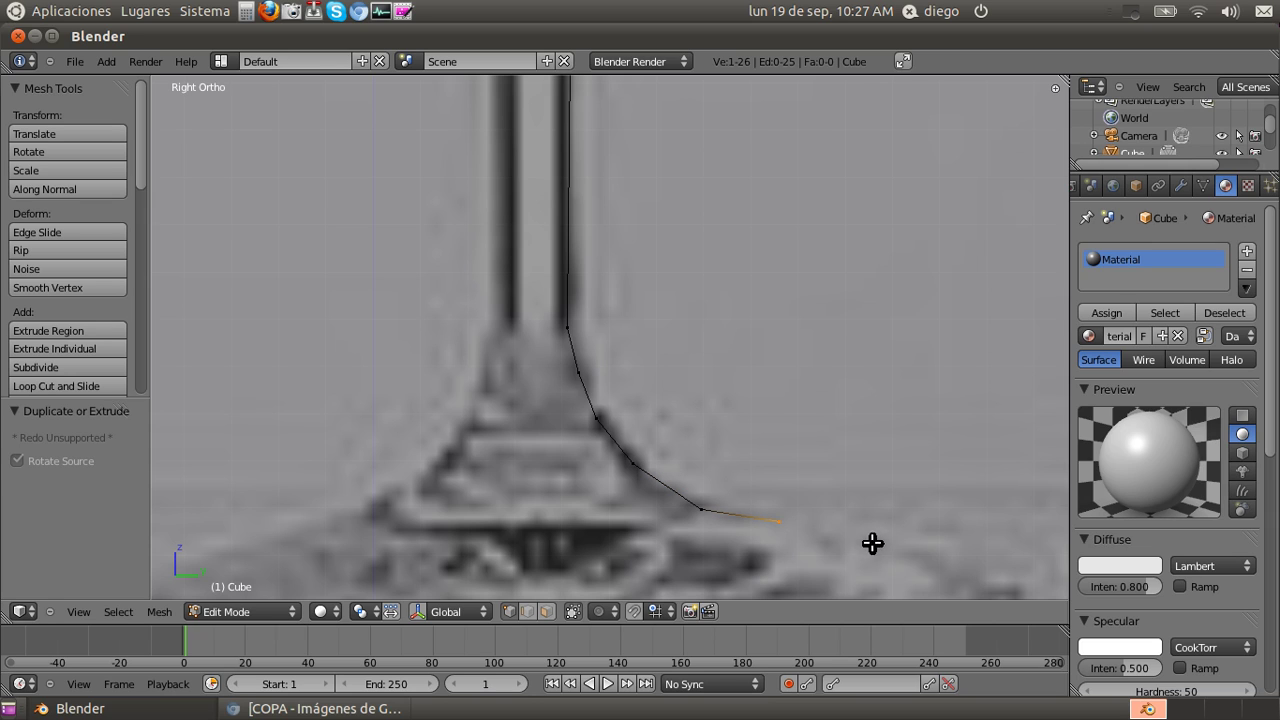
- Continue along the base's upper surface, around its outer edge and back underneath to the stem's centre with five vertices
{"action": "left_click", "coordinate": [872, 543], "text": "ctrl"}
{"action": "left_click", "coordinate": [945, 571], "text": "ctrl"}
{"action": "scroll", "coordinate": [971, 571], "scroll_direction": "down", "scroll_amount": 3, "text": "shift"}
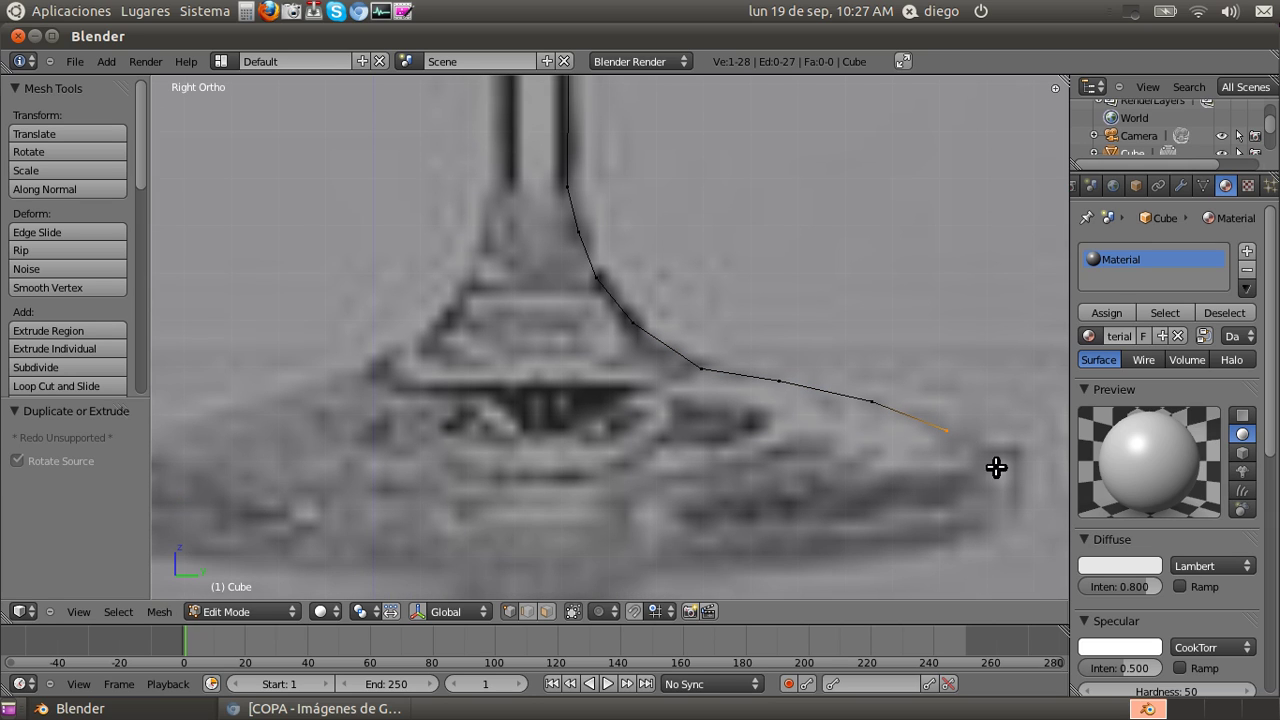
{"action": "left_click", "coordinate": [977, 441], "text": "ctrl"}
{"action": "left_click", "coordinate": [984, 462], "text": "ctrl"}
{"action": "left_click", "coordinate": [548, 474], "text": "ctrl"}
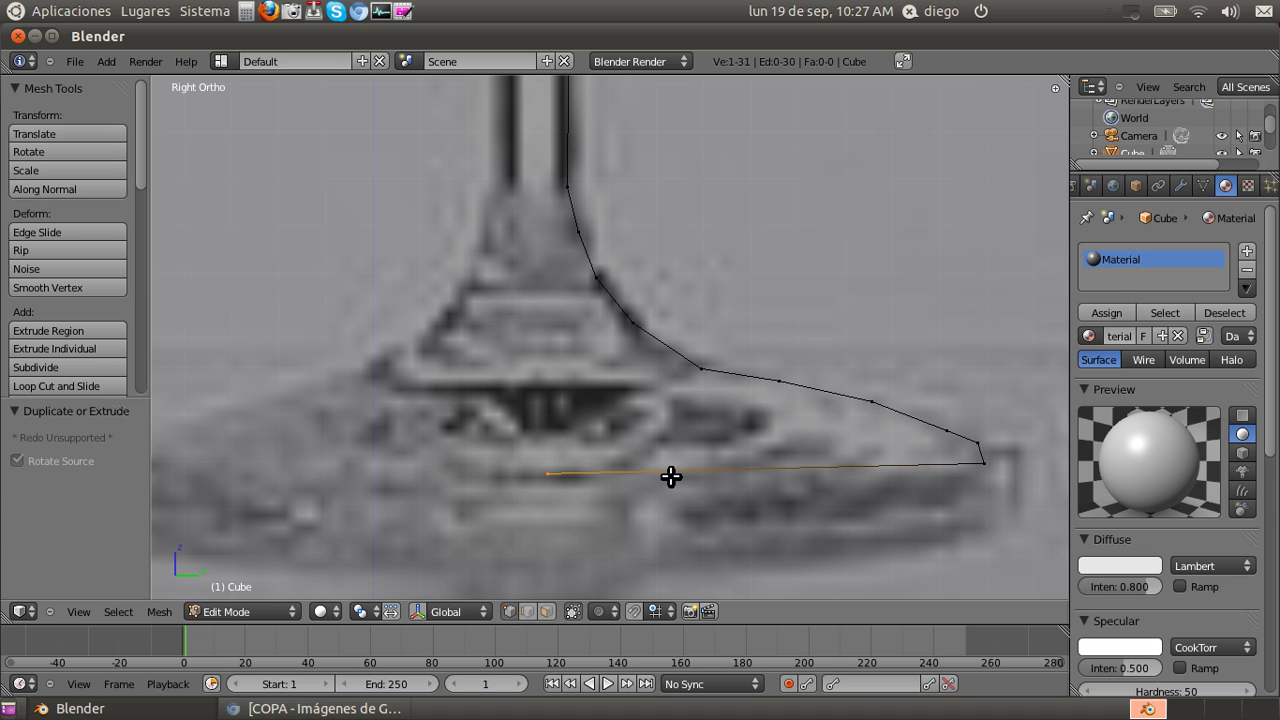
- Move the last vertex at the base's centre up about 0.022 to level the bottom edge
{"action": "key", "text": "g"}
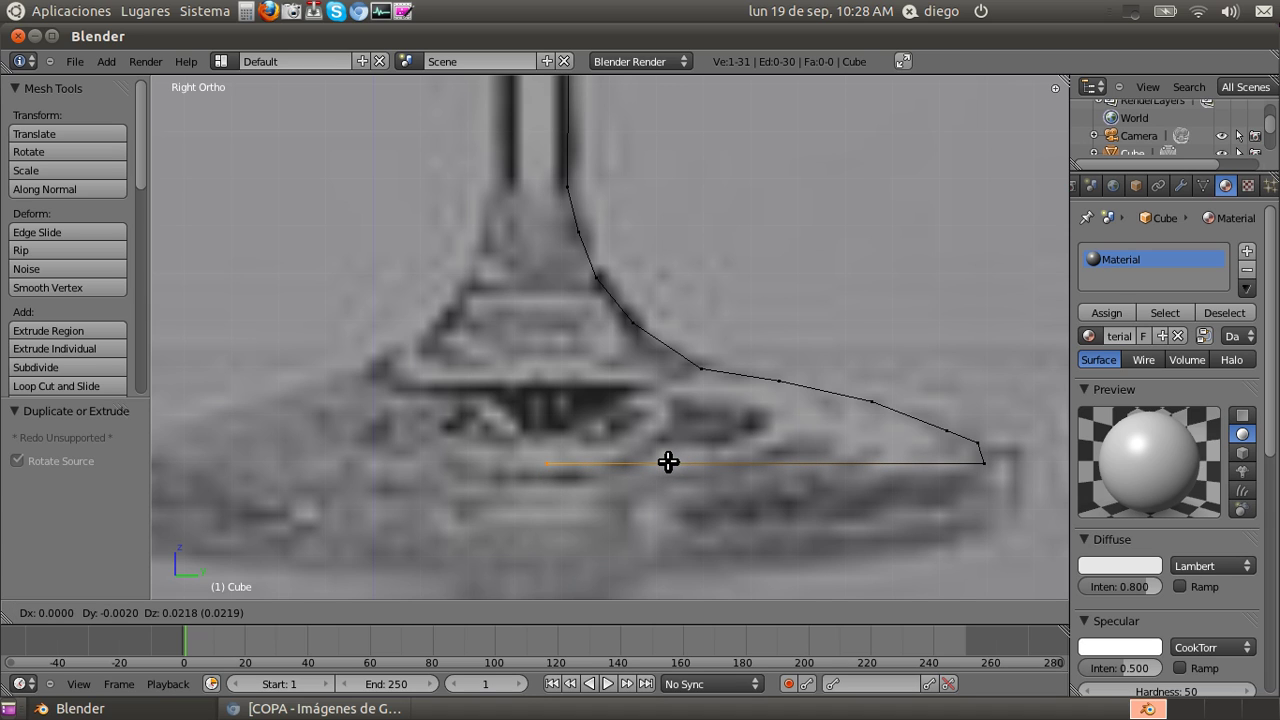
{"action": "left_click", "coordinate": [668, 461]}
{"action": "scroll", "coordinate": [669, 437], "scroll_direction": "down", "scroll_amount": 7}
{"action": "scroll", "coordinate": [662, 412], "scroll_direction": "up", "scroll_amount": 8}
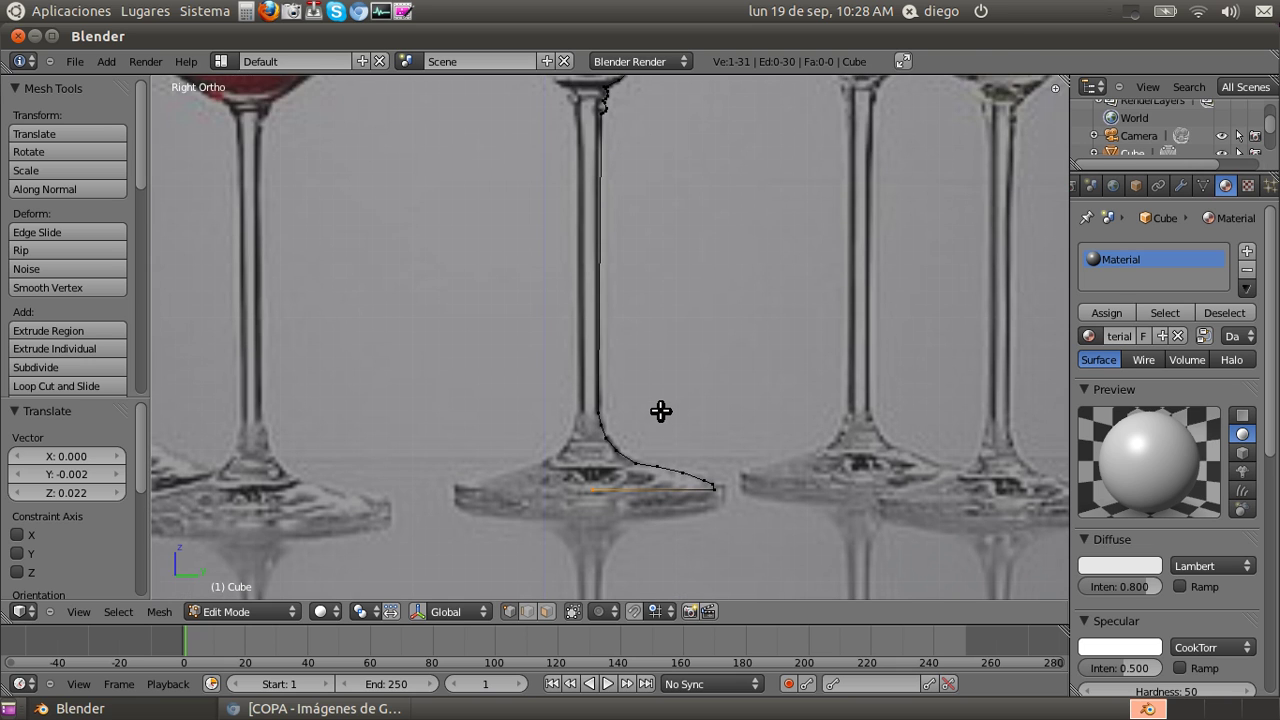
- Place the 3D cursor freehand at several spots around the glasses in the right view
{"action": "scroll", "coordinate": [662, 415], "scroll_direction": "down", "scroll_amount": 6}
{"action": "scroll", "coordinate": [662, 418], "scroll_direction": "down", "scroll_amount": 2}
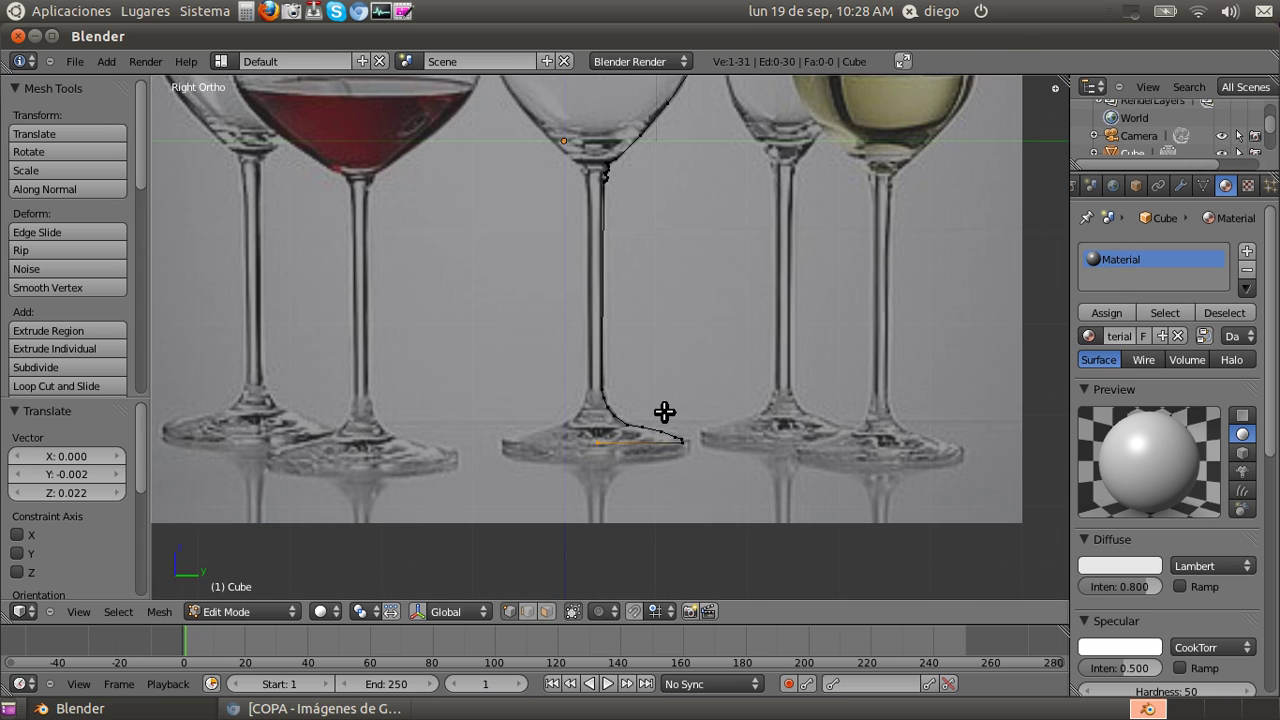
{"action": "scroll", "coordinate": [668, 410], "scroll_direction": "up", "scroll_amount": 2}
{"action": "scroll", "coordinate": [670, 408], "scroll_direction": "down", "scroll_amount": 2}
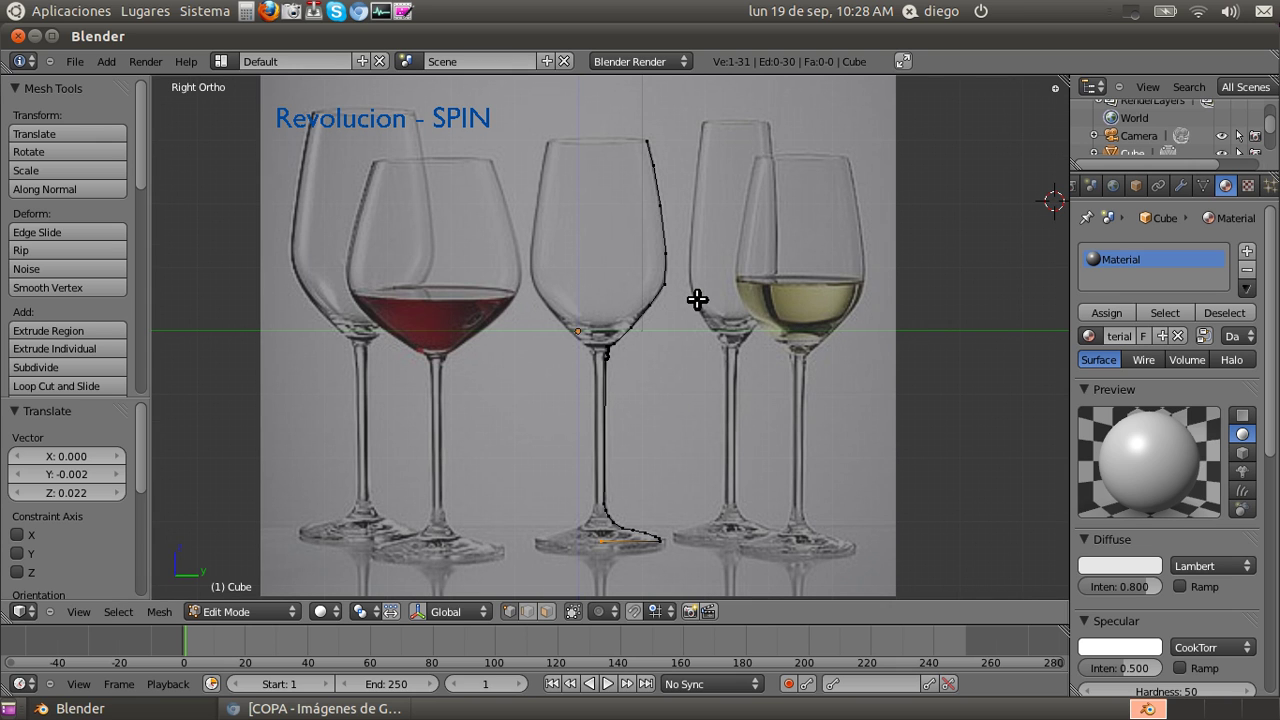
{"action": "middle_click_drag", "start_coordinate": [733, 275], "coordinate": [724, 205]}
{"action": "key", "text": "KP_3"}
{"action": "left_click", "coordinate": [832, 241]}
{"action": "left_click", "coordinate": [724, 155]}
{"action": "left_click", "coordinate": [858, 327]}
{"action": "left_click", "coordinate": [477, 223]}
{"action": "left_click", "coordinate": [388, 288]}
- Snap the 3D cursor to the selected vertex at the centre of the glass base
{"action": "scroll", "coordinate": [597, 551], "scroll_direction": "up", "scroll_amount": 9}
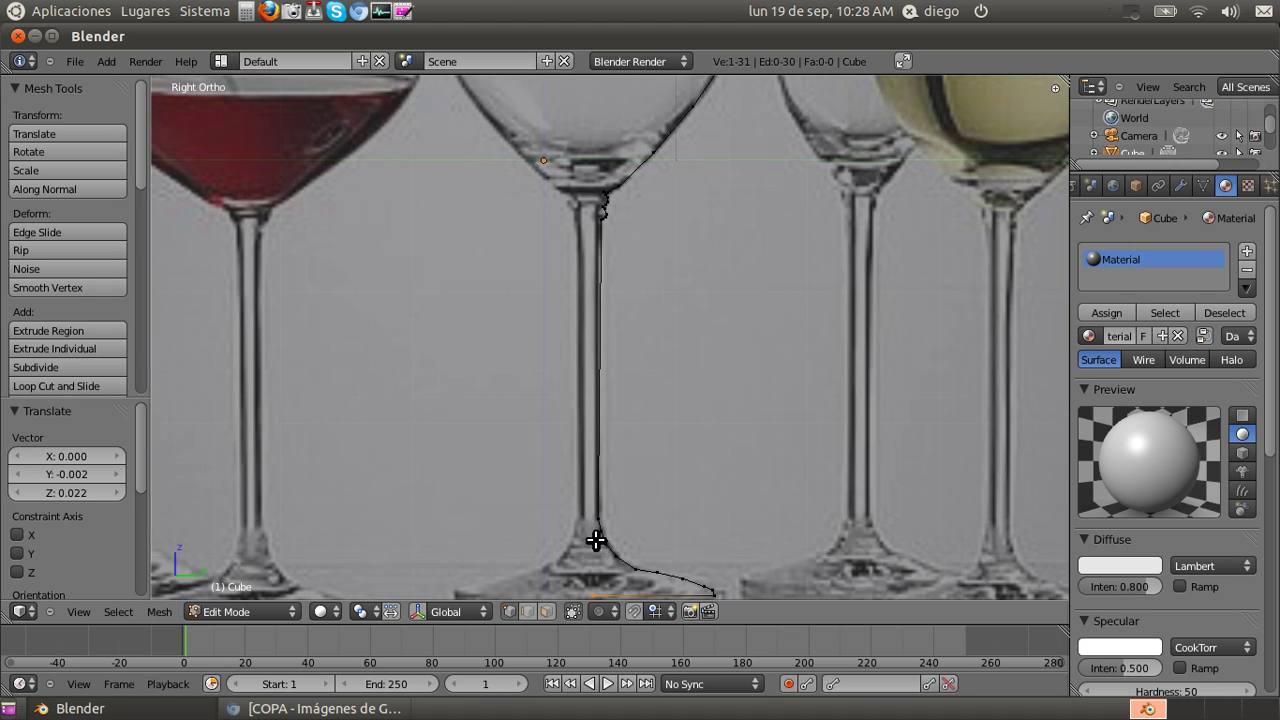
{"action": "scroll", "coordinate": [590, 440], "scroll_direction": "down", "scroll_amount": 10}
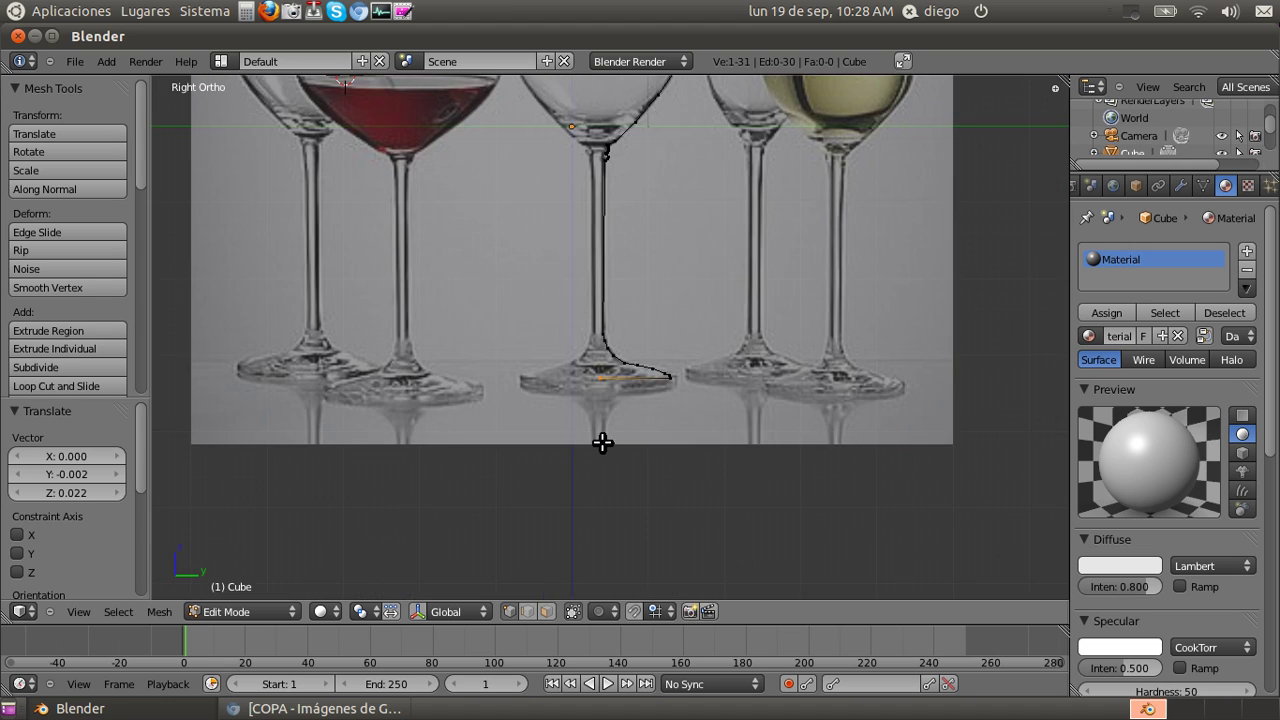
{"action": "scroll", "coordinate": [600, 440], "scroll_direction": "up", "scroll_amount": 3}
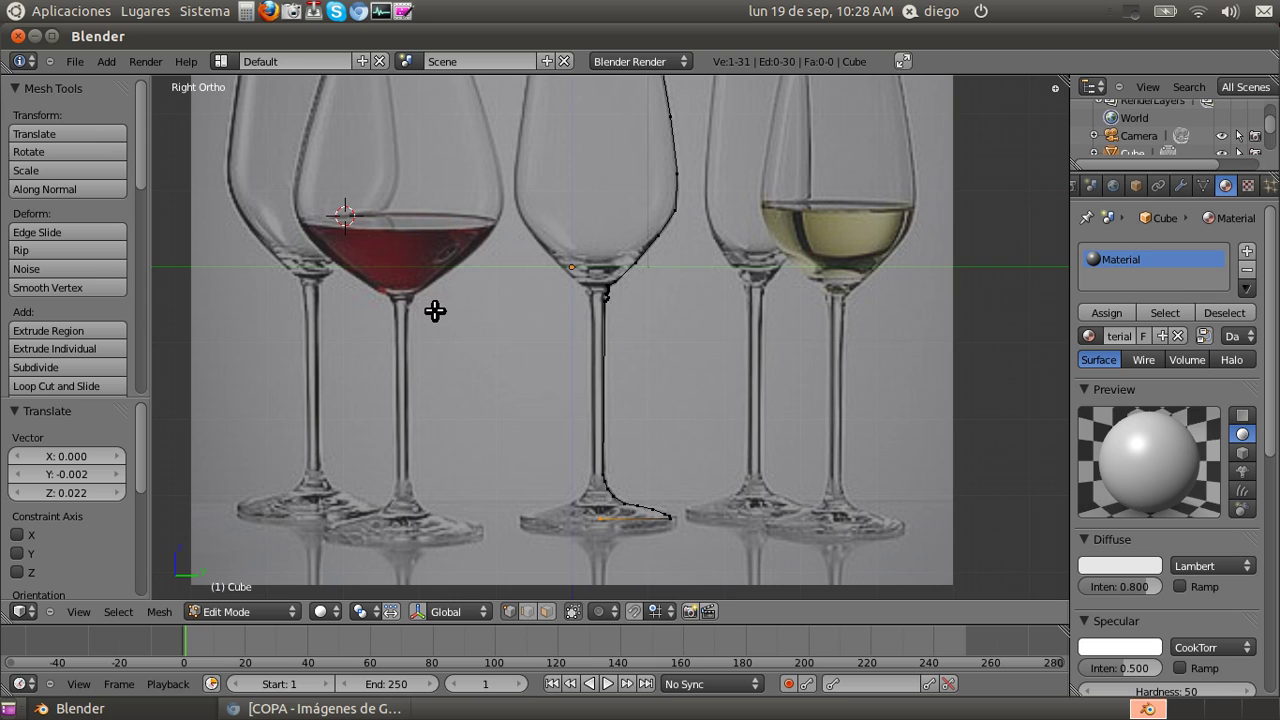
{"action": "key", "text": "shift+s"}
{"action": "key", "text": "shift+s"}
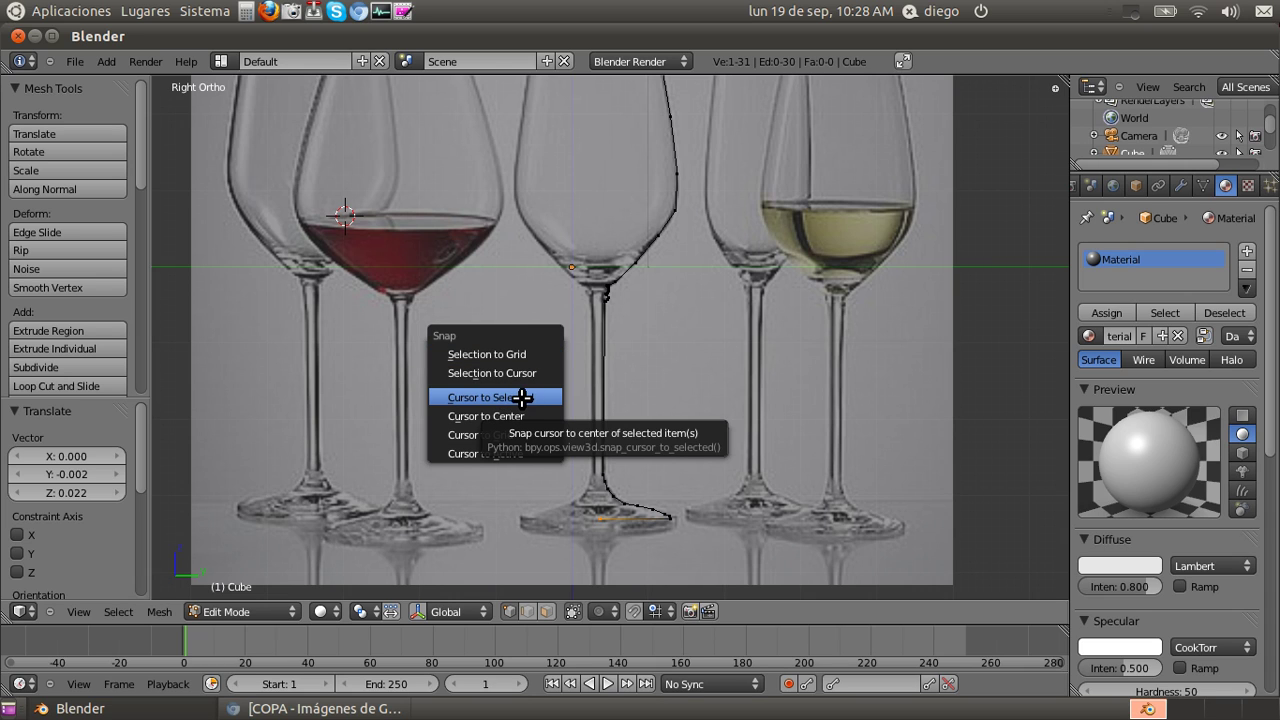
{"action": "left_click", "coordinate": [523, 398]}
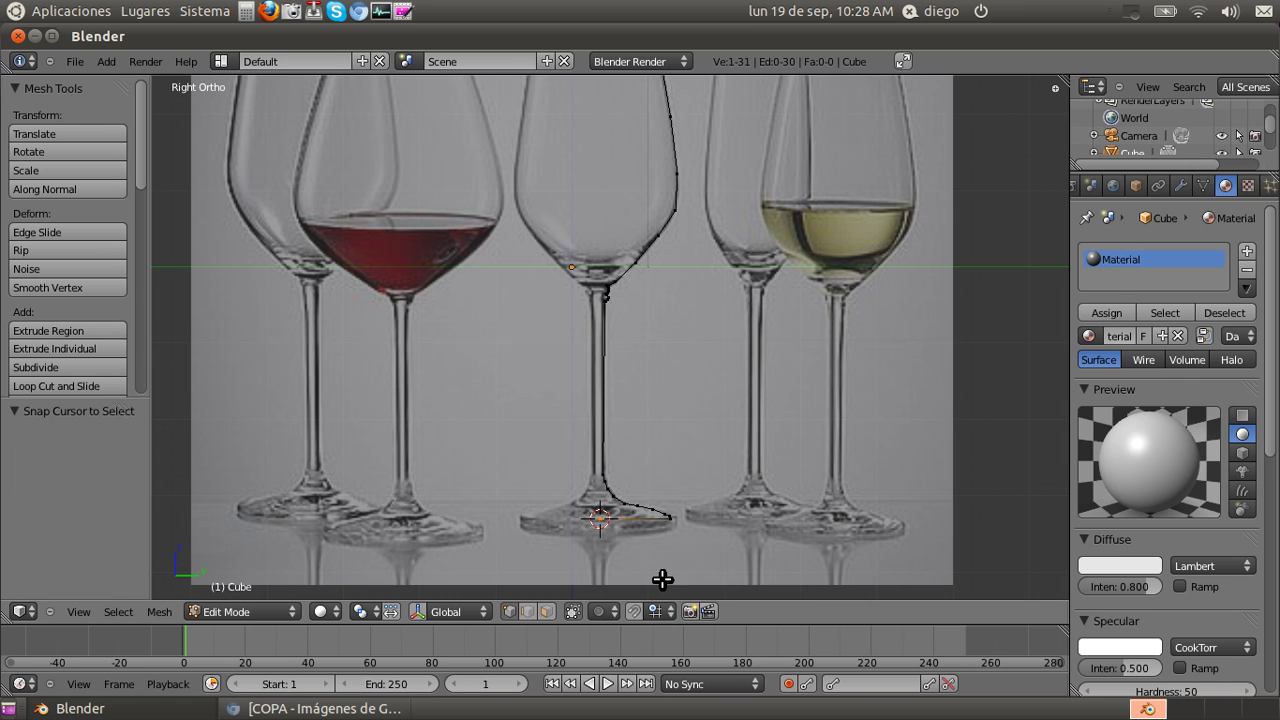
- Displace the 3D cursor in the front and right views, and snap it back to the selected base-centre vertex
{"action": "middle_click_drag", "start_coordinate": [694, 486], "coordinate": [736, 409]}
{"action": "key", "text": "KP_1"}
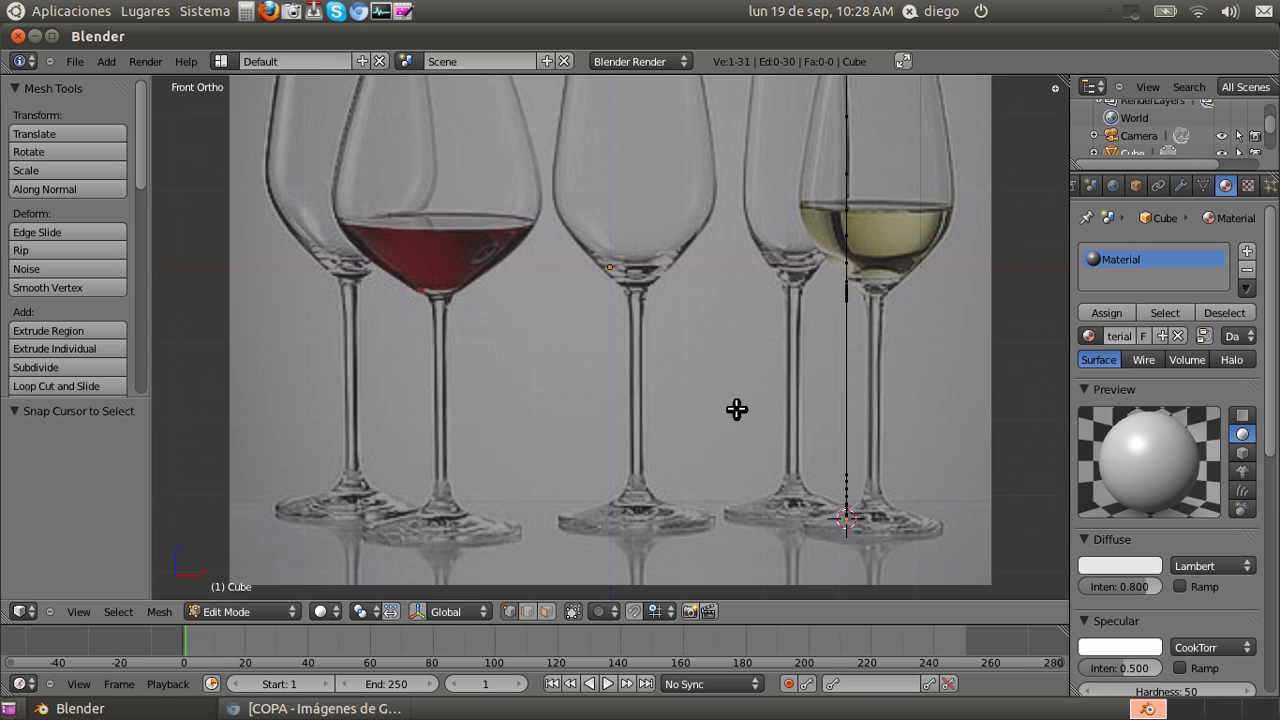
{"action": "left_click", "coordinate": [528, 312]}
{"action": "left_click", "coordinate": [665, 203]}
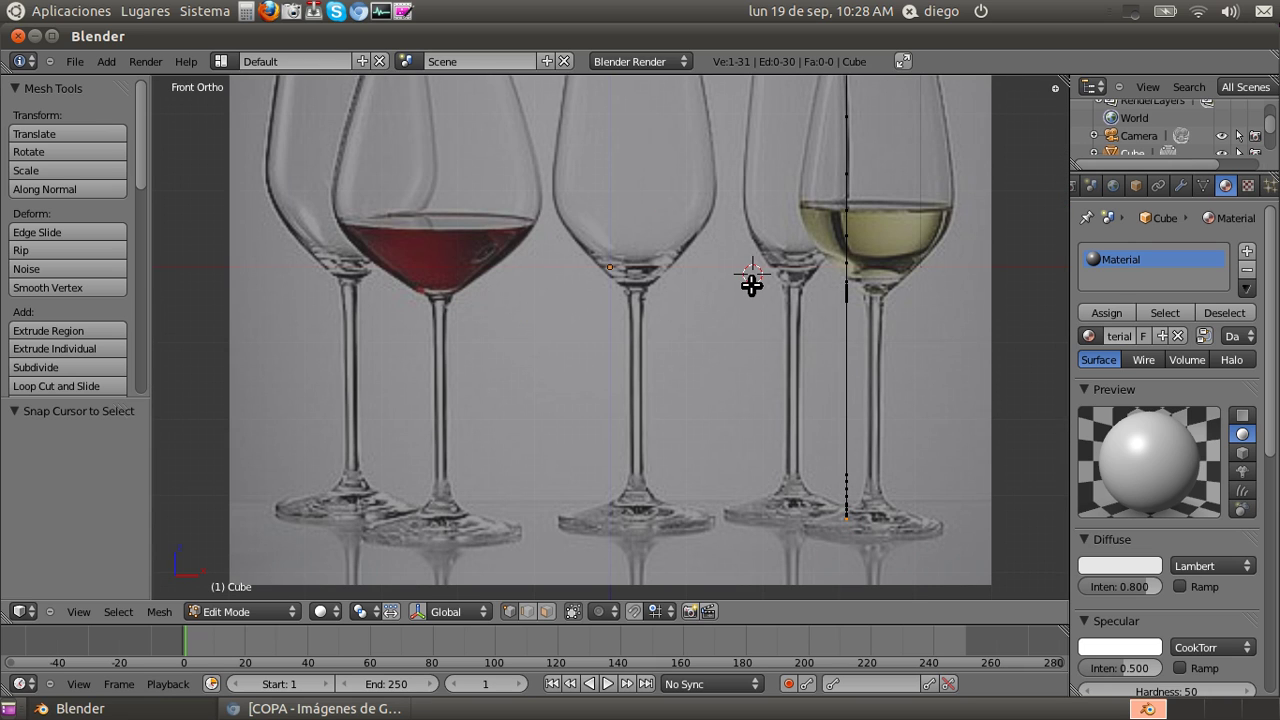
{"action": "key", "text": "KP_3"}
{"action": "left_click", "coordinate": [722, 437]}
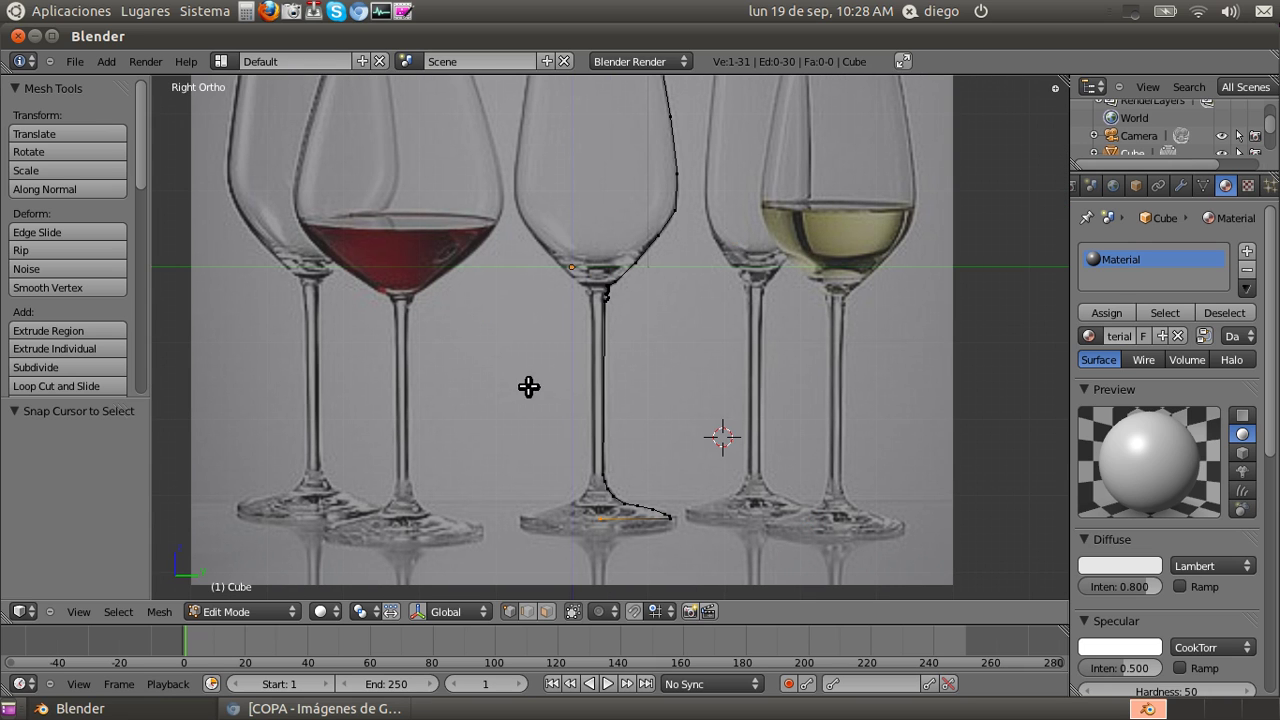
{"action": "key", "text": "shift+s"}
{"action": "left_click", "coordinate": [472, 362]}
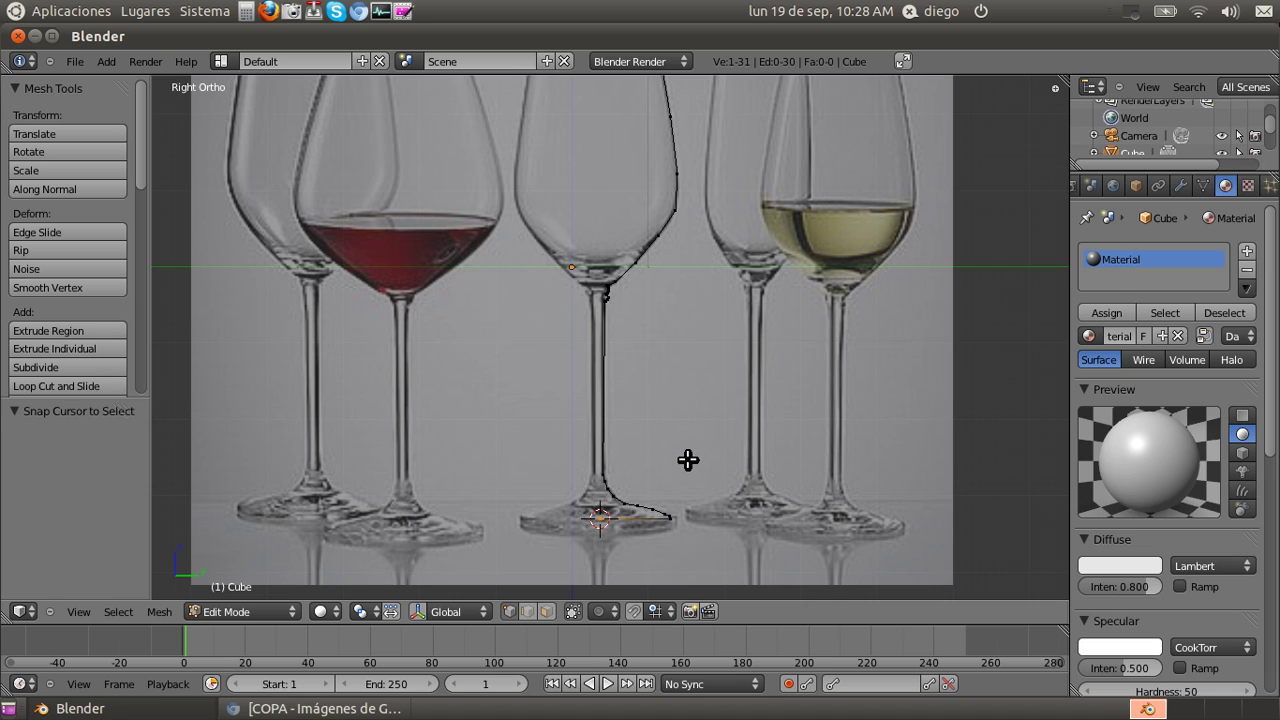
- Box-select all vertices of the traced profile from the rim down to the foot
{"action": "scroll", "coordinate": [688, 460], "scroll_direction": "down", "scroll_amount": 2}
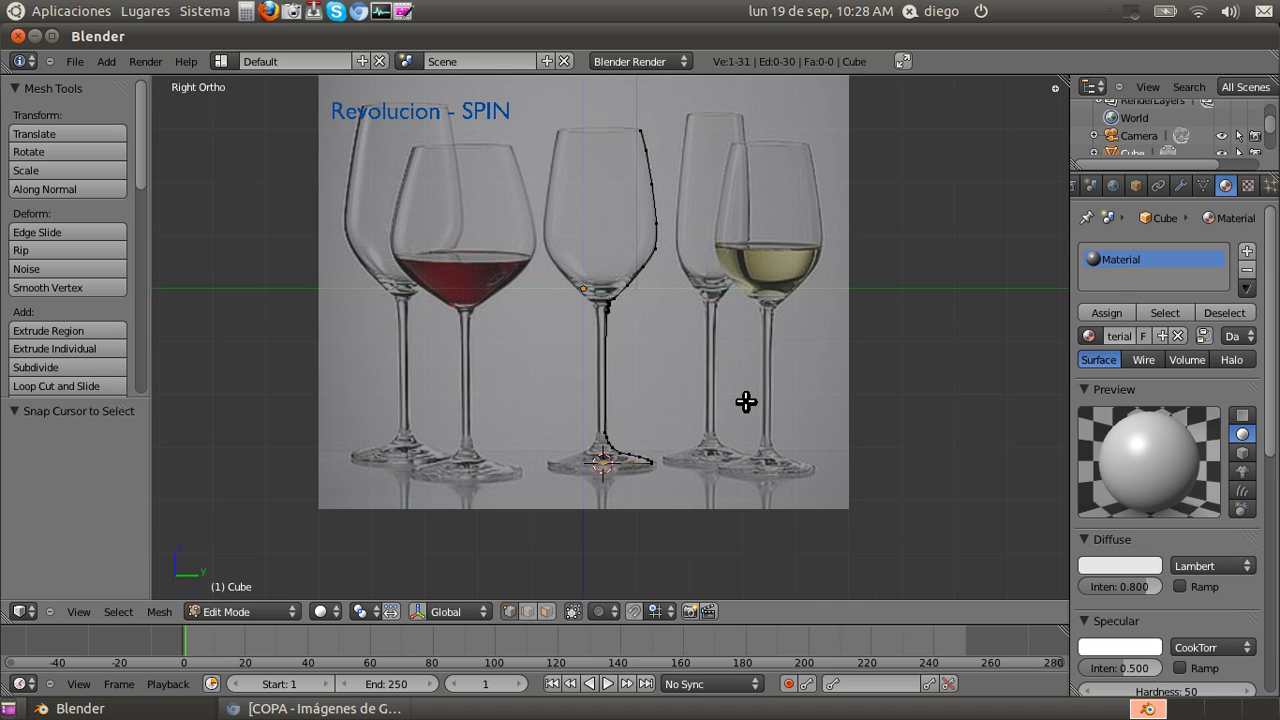
{"action": "key", "text": "b"}
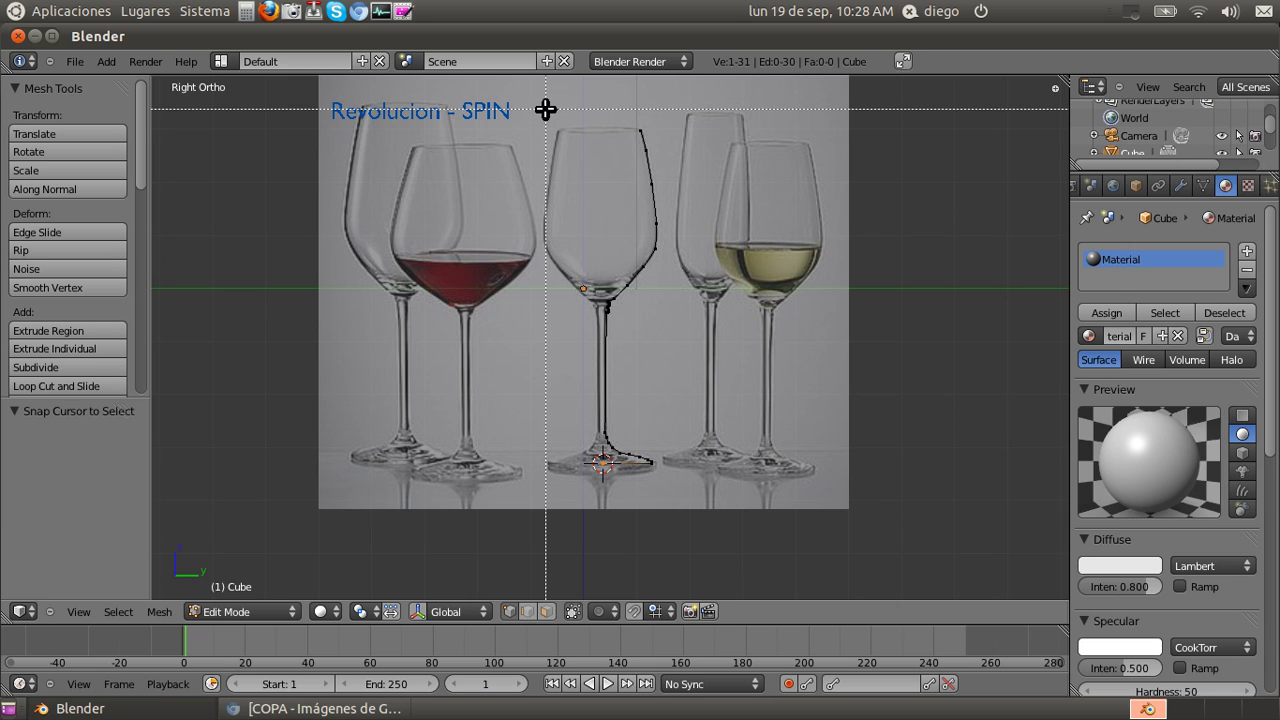
{"action": "left_click_drag", "start_coordinate": [545, 110], "coordinate": [700, 514]}
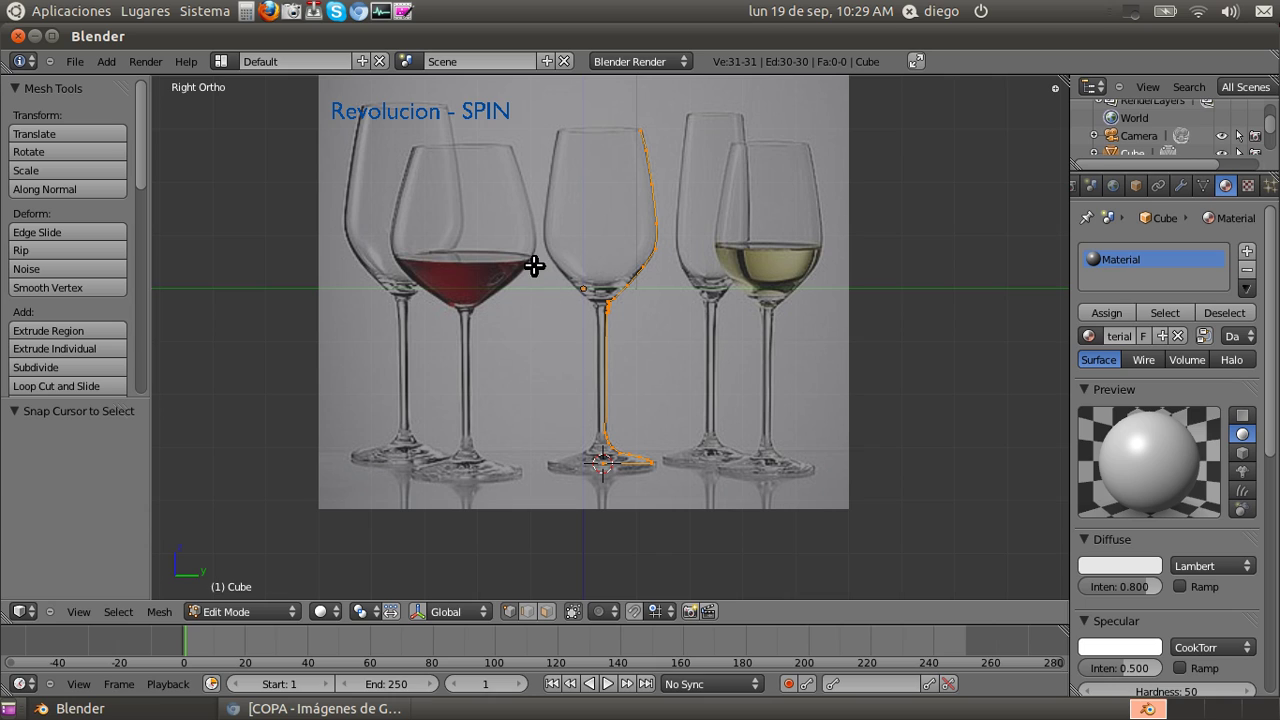
- Toggle the selection of the entire profile on and off repeatedly, leaving it deselected
{"action": "key", "text": "a"}
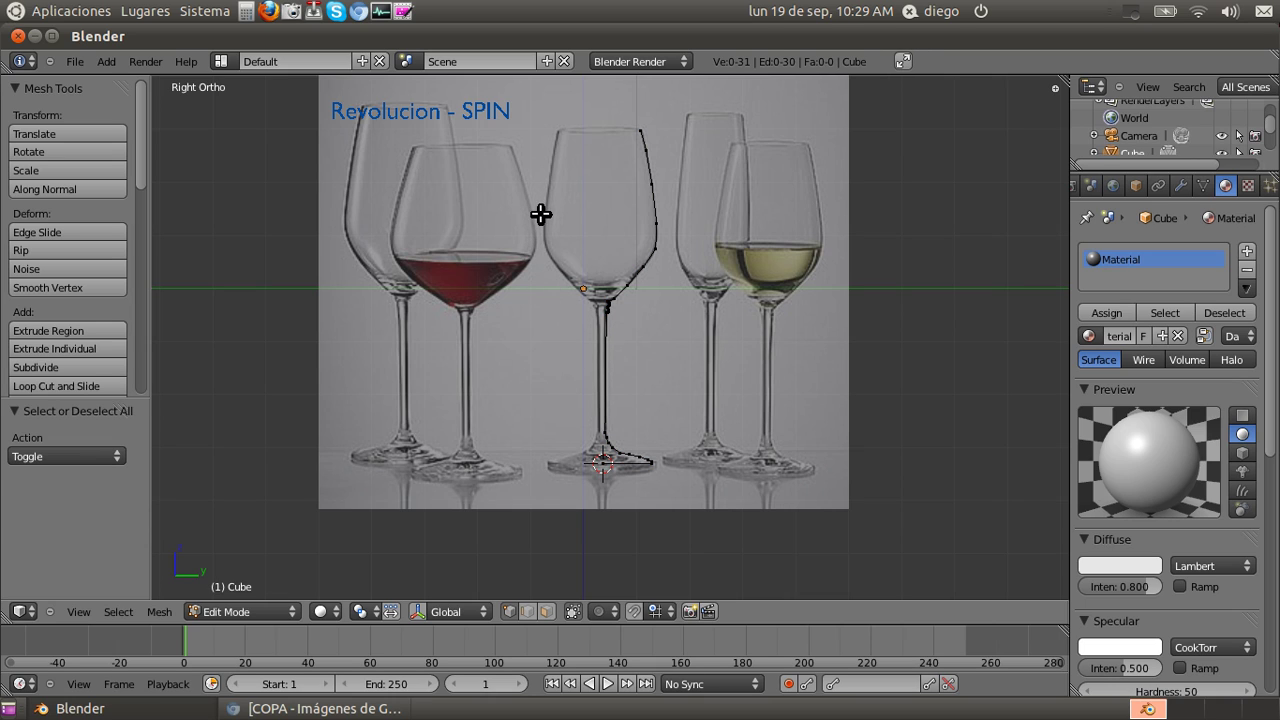
{"action": "key", "text": "a"}
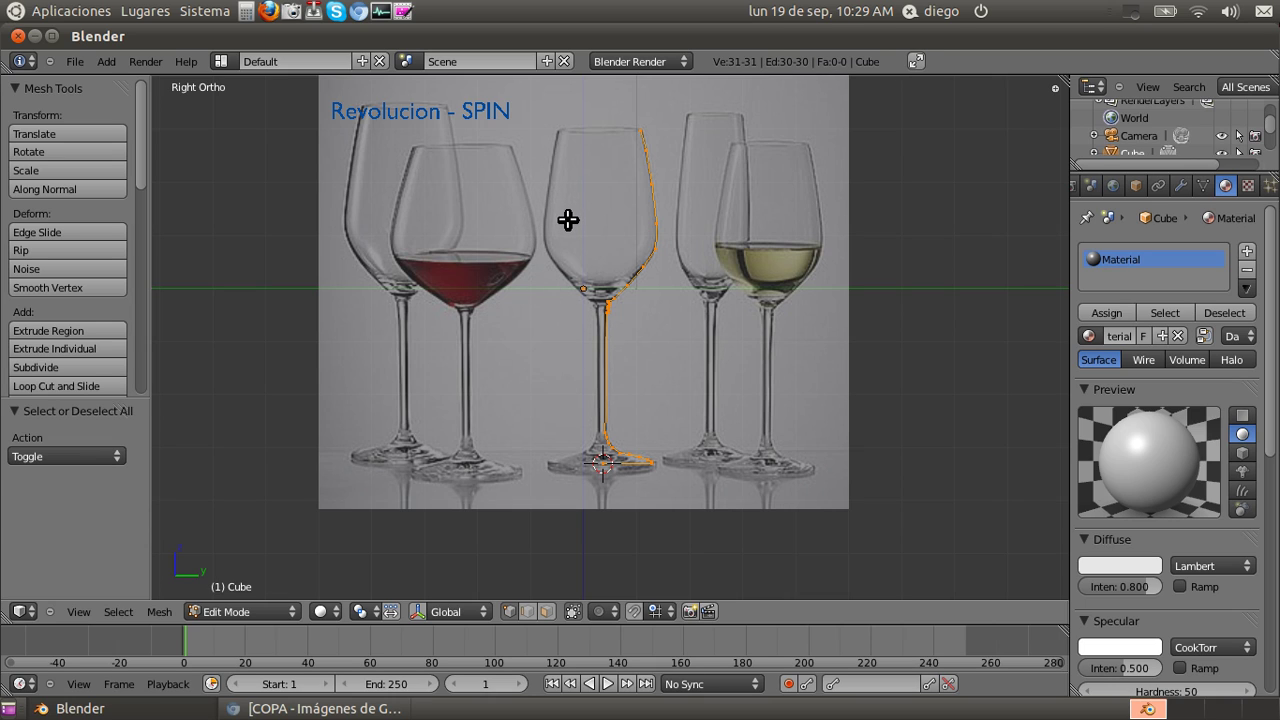
{"action": "key", "text": "a"}
{"action": "key", "text": "a"}
{"action": "key", "text": "a"}
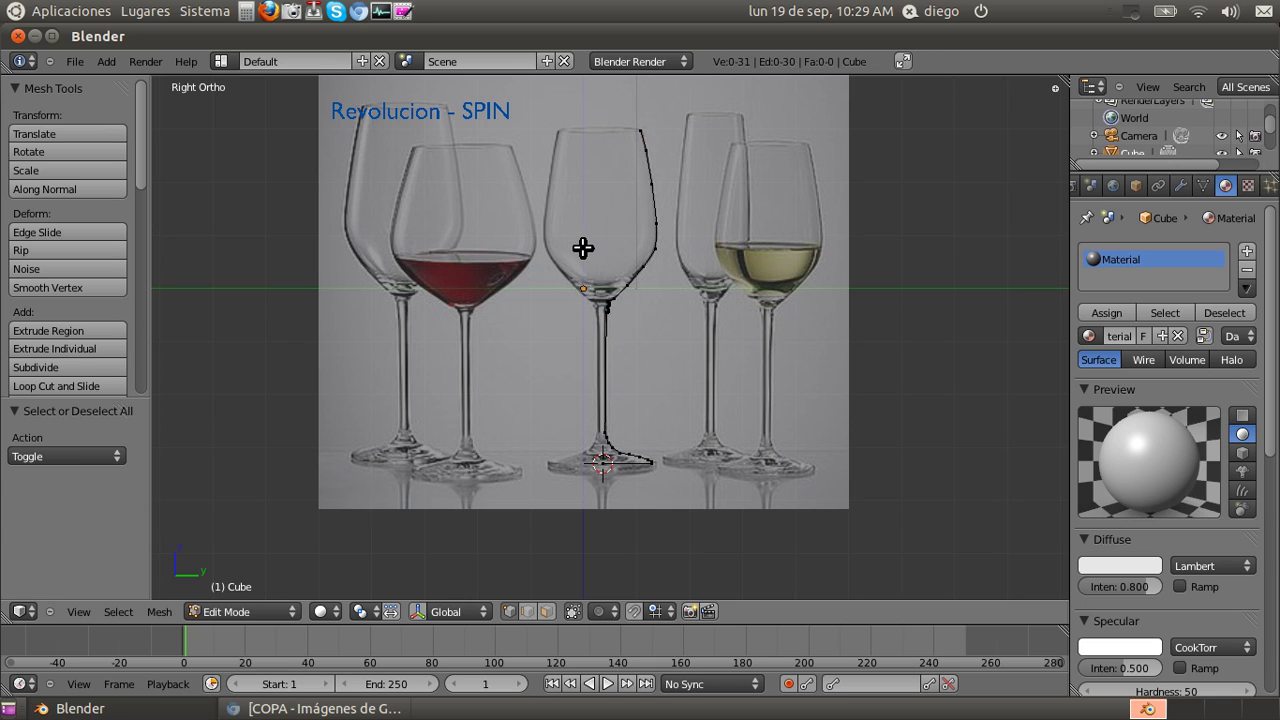
{"action": "key", "text": "a"}
{"action": "key", "text": "a"}
{"action": "key", "text": "a"}
{"action": "key", "text": "a"}
{"action": "key", "text": "a"}
{"action": "key", "text": "a"}
{"action": "key", "text": "a"}
{"action": "key", "text": "a"}
- Circle-select the whole glass profile, covering the bowl, stem and foot vertices
{"action": "key", "text": "c"}
{"action": "mouse_move", "coordinate": [644, 256]}
{"action": "left_mouse_down"}
{"action": "mouse_move", "coordinate": [652, 189]}
{"action": "mouse_move", "coordinate": [656, 267]}
{"action": "mouse_move", "coordinate": [608, 353]}
{"action": "mouse_move", "coordinate": [605, 394]}
{"action": "mouse_move", "coordinate": [651, 473]}
{"action": "mouse_move", "coordinate": [600, 476]}
{"action": "left_mouse_up"}
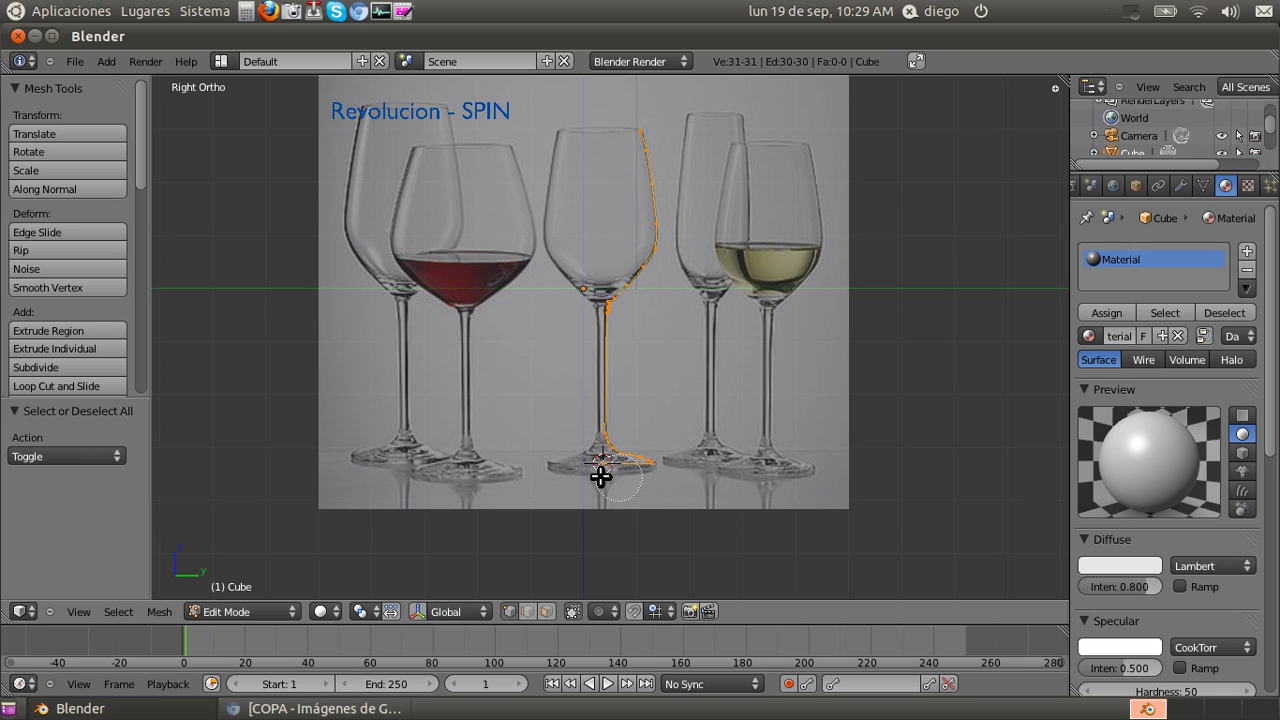
{"action": "mouse_move", "coordinate": [582, 442]}
{"action": "middle_mouse_down"}
{"action": "mouse_move", "coordinate": [611, 294]}
{"action": "mouse_move", "coordinate": [656, 245]}
{"action": "mouse_move", "coordinate": [654, 154]}
{"action": "middle_mouse_up"}
{"action": "mouse_move", "coordinate": [651, 280]}
{"action": "left_mouse_down"}
{"action": "mouse_move", "coordinate": [617, 346]}
{"action": "mouse_move", "coordinate": [651, 200]}
{"action": "mouse_move", "coordinate": [646, 143]}
{"action": "left_mouse_up"}
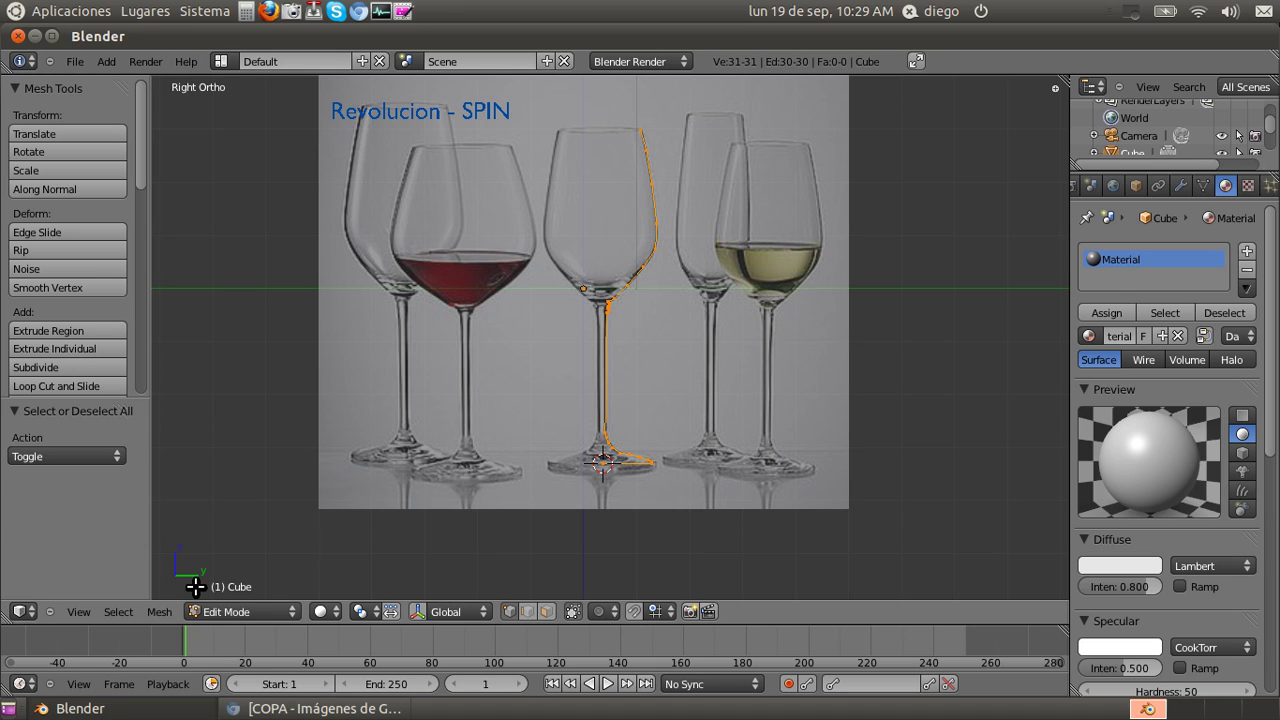
- Switch to the top view and hide the background reference image
{"action": "left_click", "coordinate": [78, 612]}
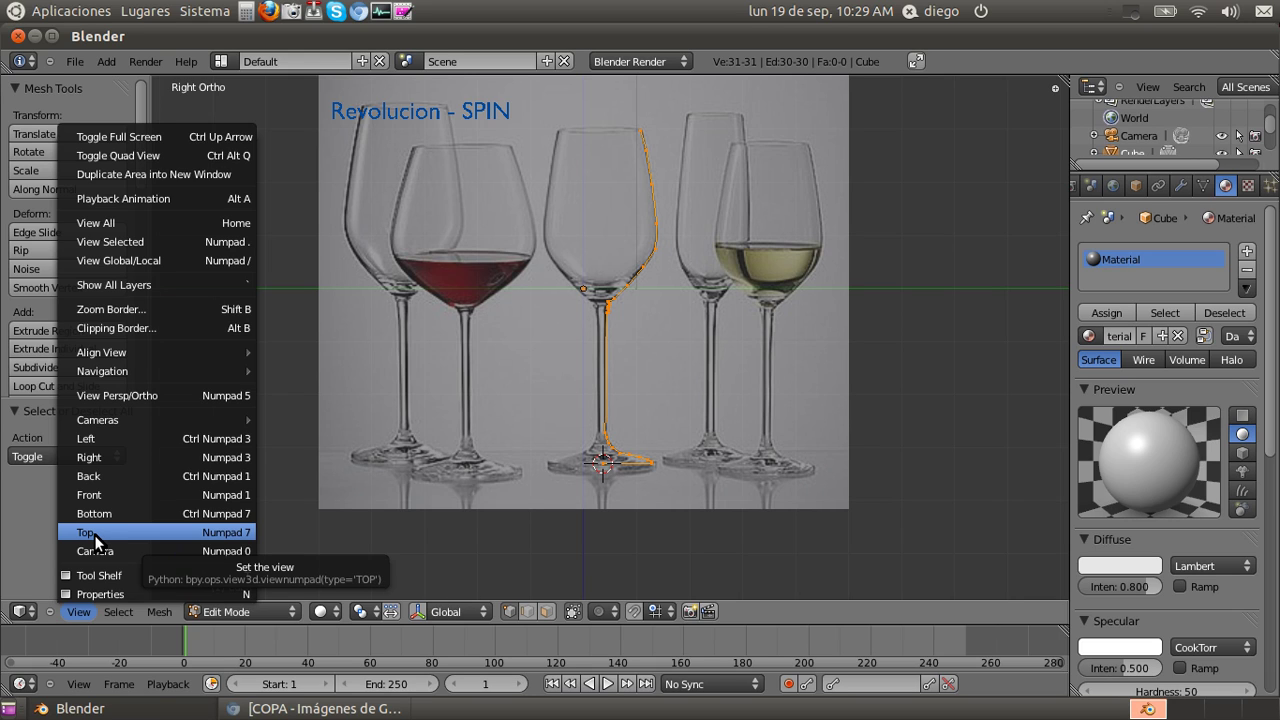
{"action": "left_click", "coordinate": [94, 533]}
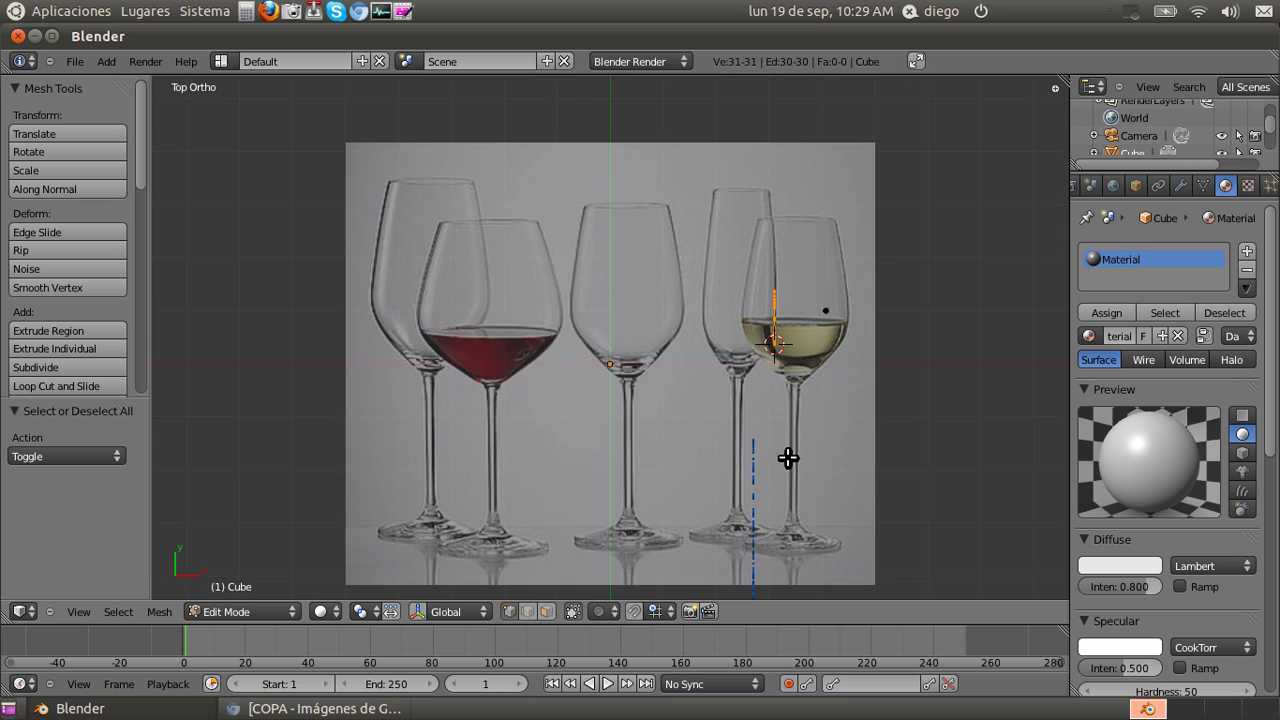
{"action": "scroll", "coordinate": [847, 391], "scroll_direction": "up", "scroll_amount": 2}
{"action": "scroll", "coordinate": [847, 391], "scroll_direction": "down", "scroll_amount": 2}
{"action": "key", "text": "n"}
{"action": "scroll", "coordinate": [927, 385], "scroll_direction": "down", "scroll_amount": 6}
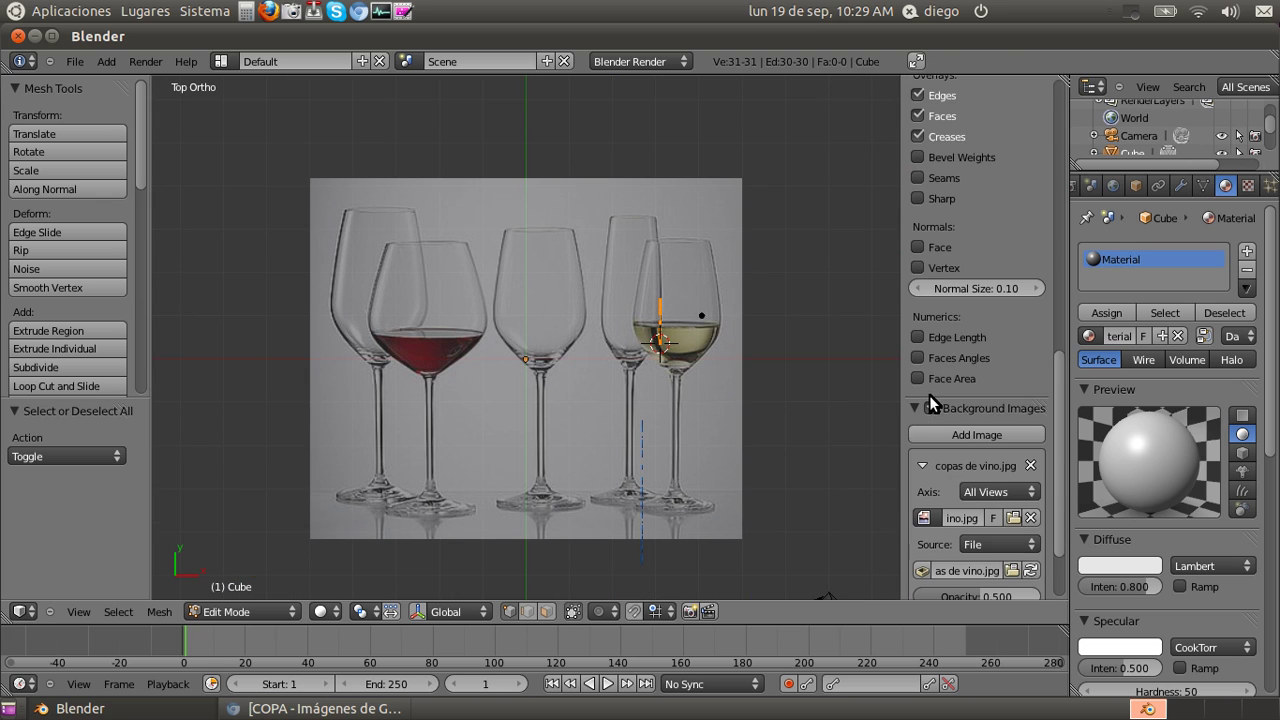
{"action": "left_click", "coordinate": [930, 408]}
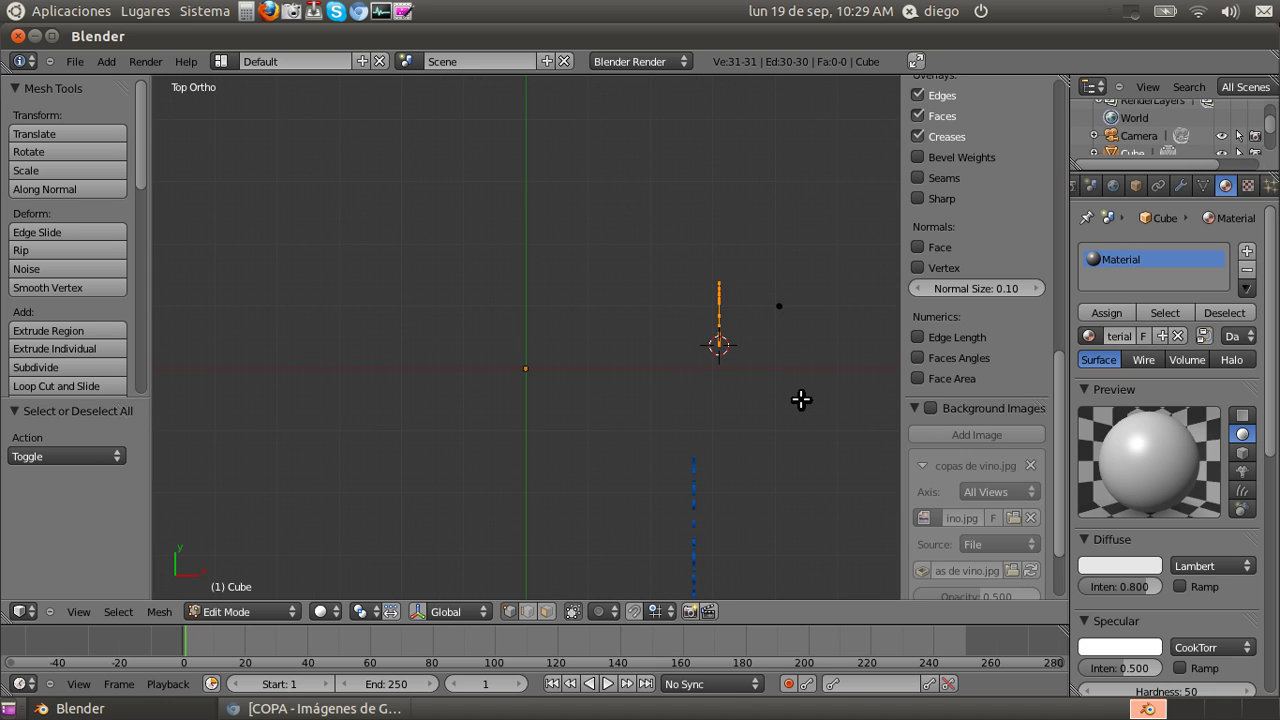
- Spin the selected profile around the 3D cursor from the top view
{"action": "middle_click_drag", "start_coordinate": [801, 400], "coordinate": [793, 402], "text": "shift"}
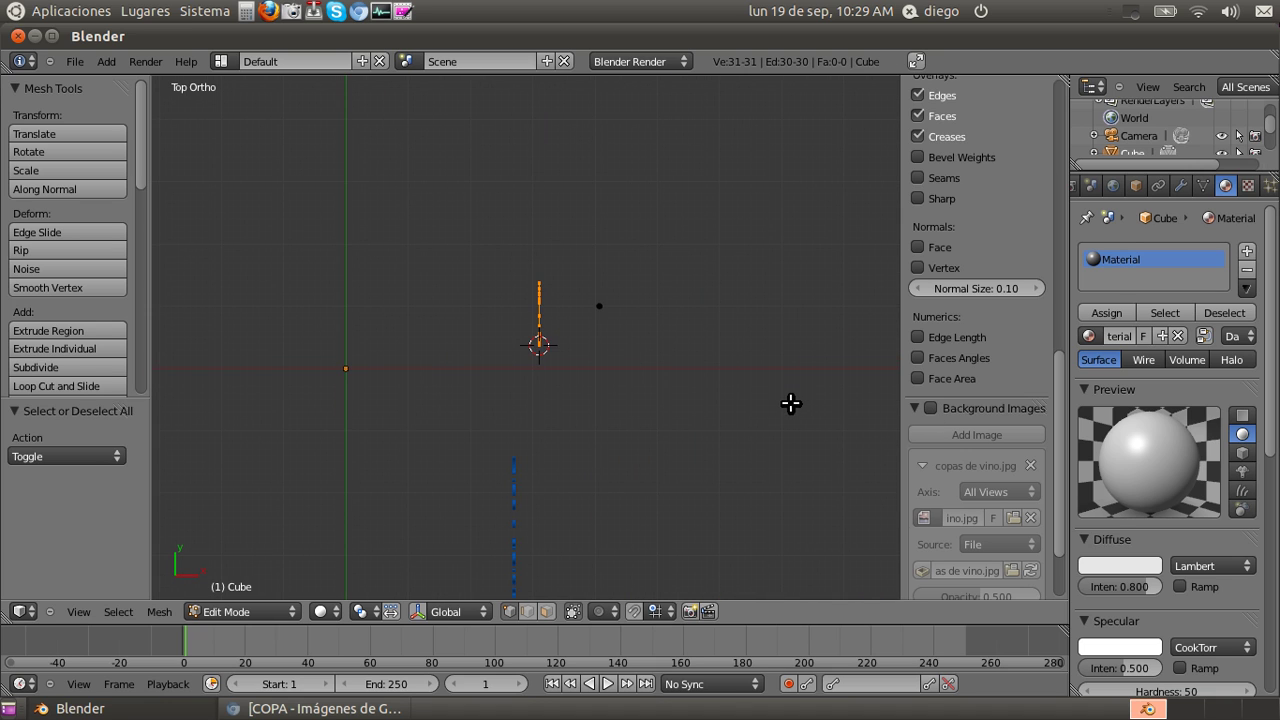
{"action": "mouse_move", "coordinate": [623, 440]}
{"action": "middle_mouse_down"}
{"action": "mouse_move", "coordinate": [608, 423]}
{"action": "mouse_move", "coordinate": [602, 358]}
{"action": "mouse_move", "coordinate": [680, 300]}
{"action": "mouse_move", "coordinate": [666, 394]}
{"action": "mouse_move", "coordinate": [619, 459]}
{"action": "middle_mouse_up"}
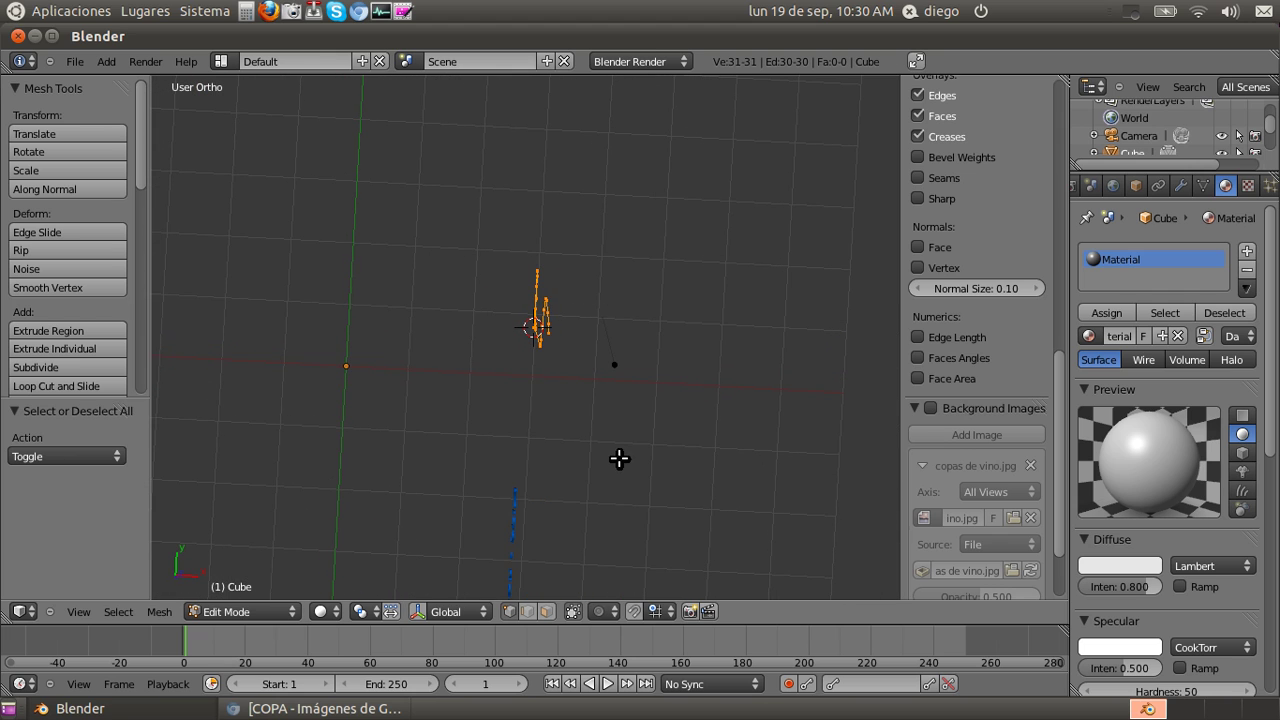
{"action": "left_click", "coordinate": [78, 611]}
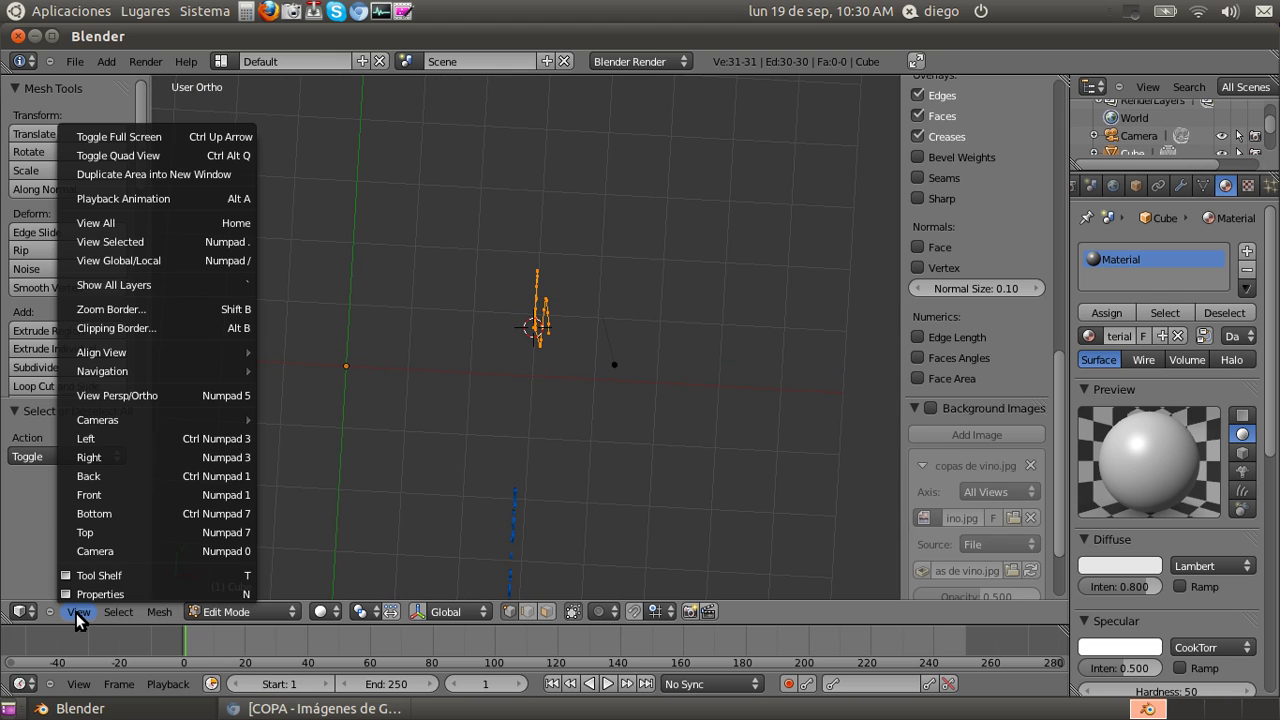
{"action": "left_click", "coordinate": [106, 532]}
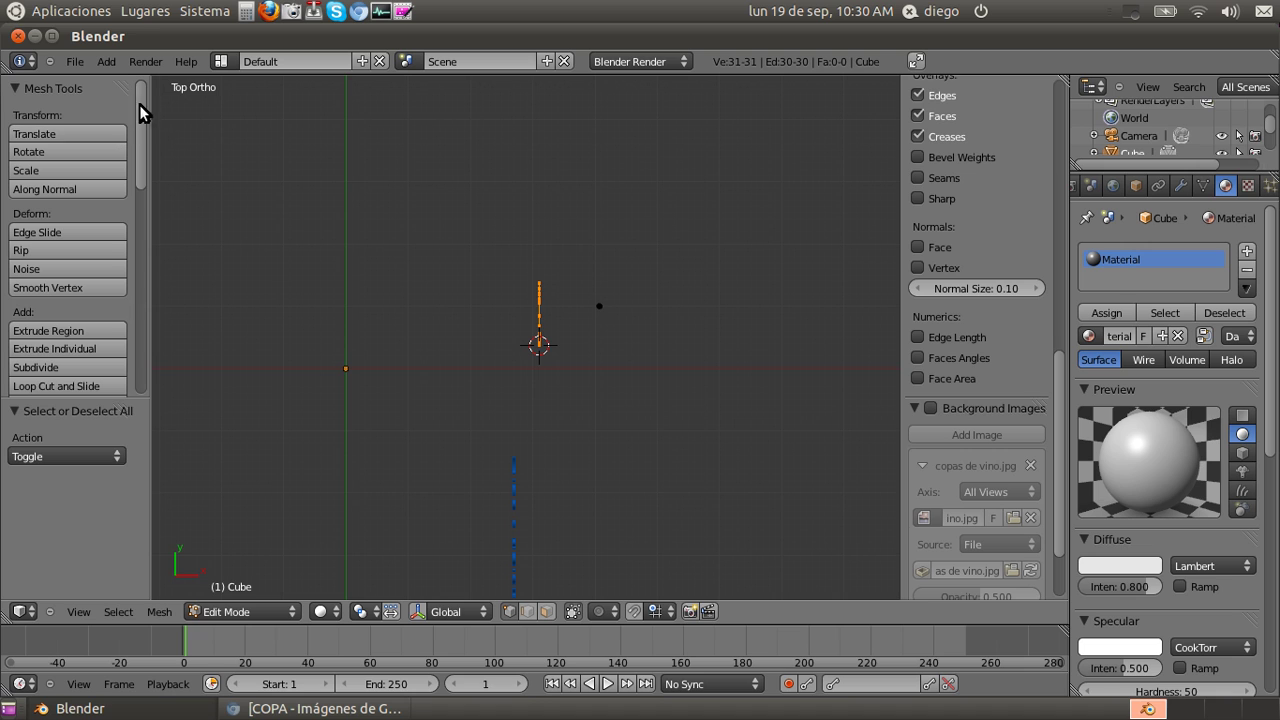
{"action": "mouse_move", "coordinate": [139, 104]}
{"action": "left_mouse_down"}
{"action": "mouse_move", "coordinate": [145, 168]}
{"action": "mouse_move", "coordinate": [125, 260]}
{"action": "mouse_move", "coordinate": [138, 176]}
{"action": "left_mouse_up"}
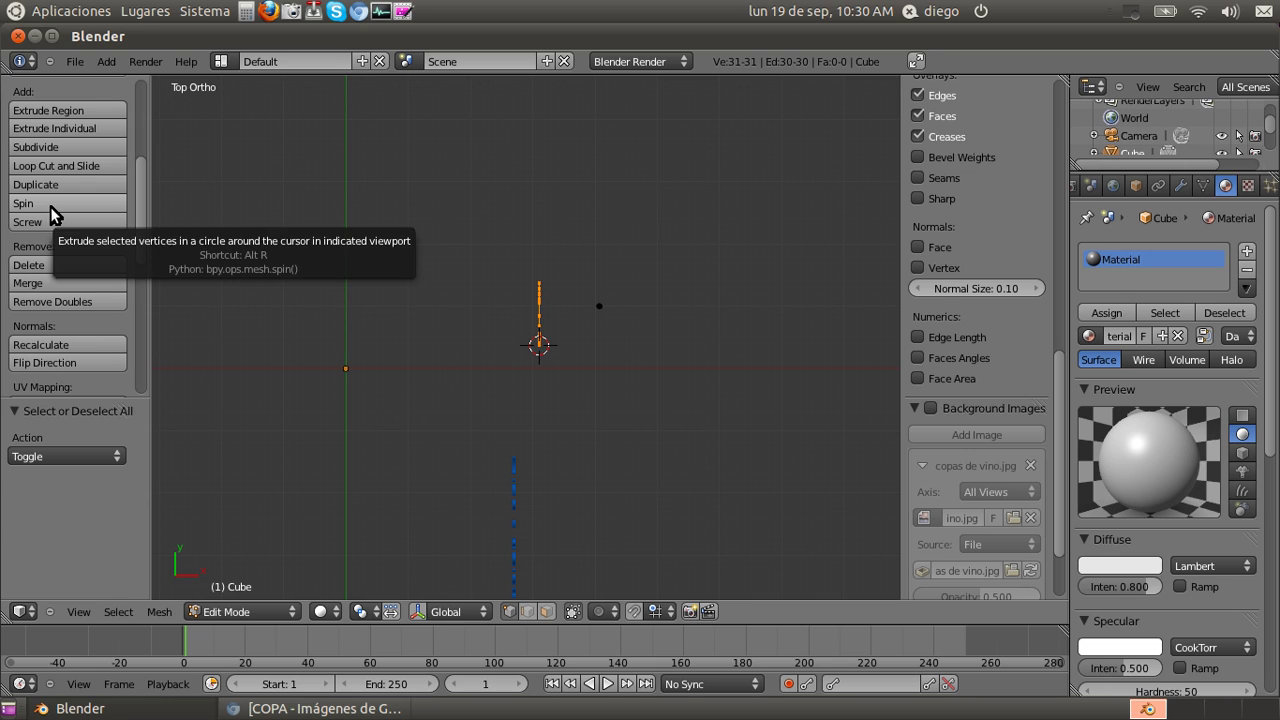
{"action": "left_click", "coordinate": [51, 207]}
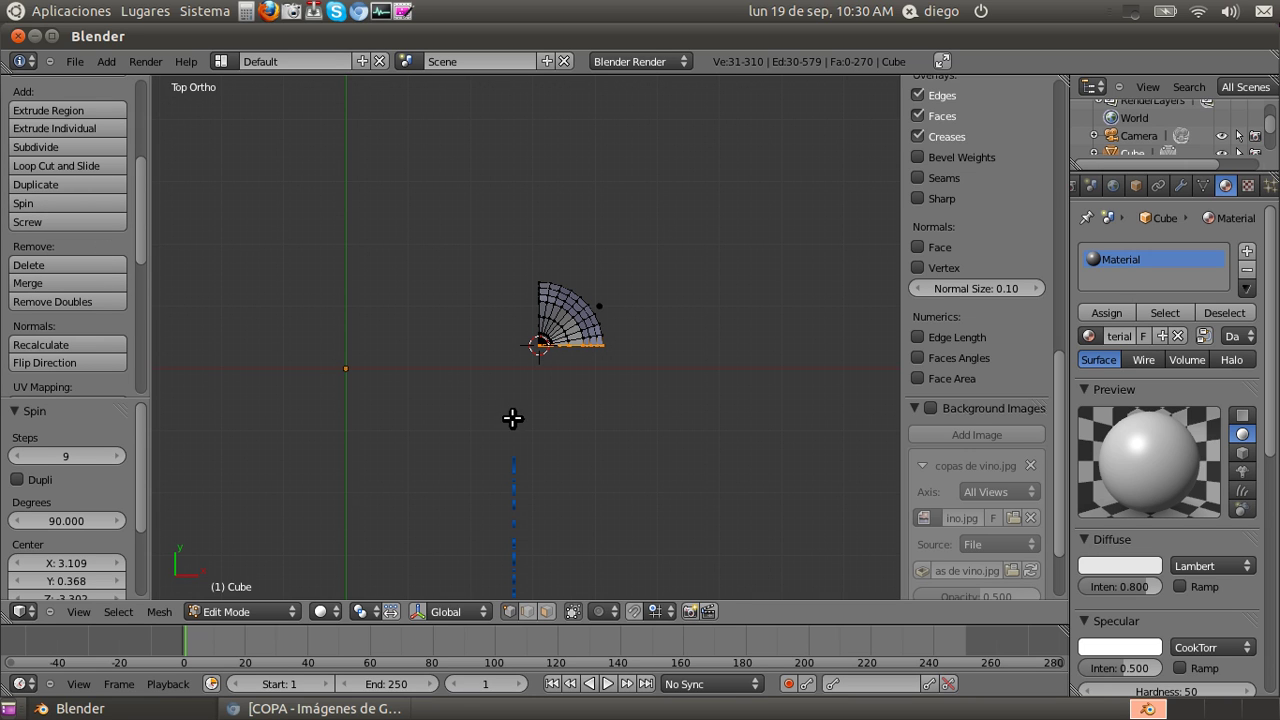
- Set the Spin operation to 12 steps and 360 degrees for a full revolution
{"action": "left_click", "coordinate": [84, 455]}
{"action": "key", "text": "BackSpace"}
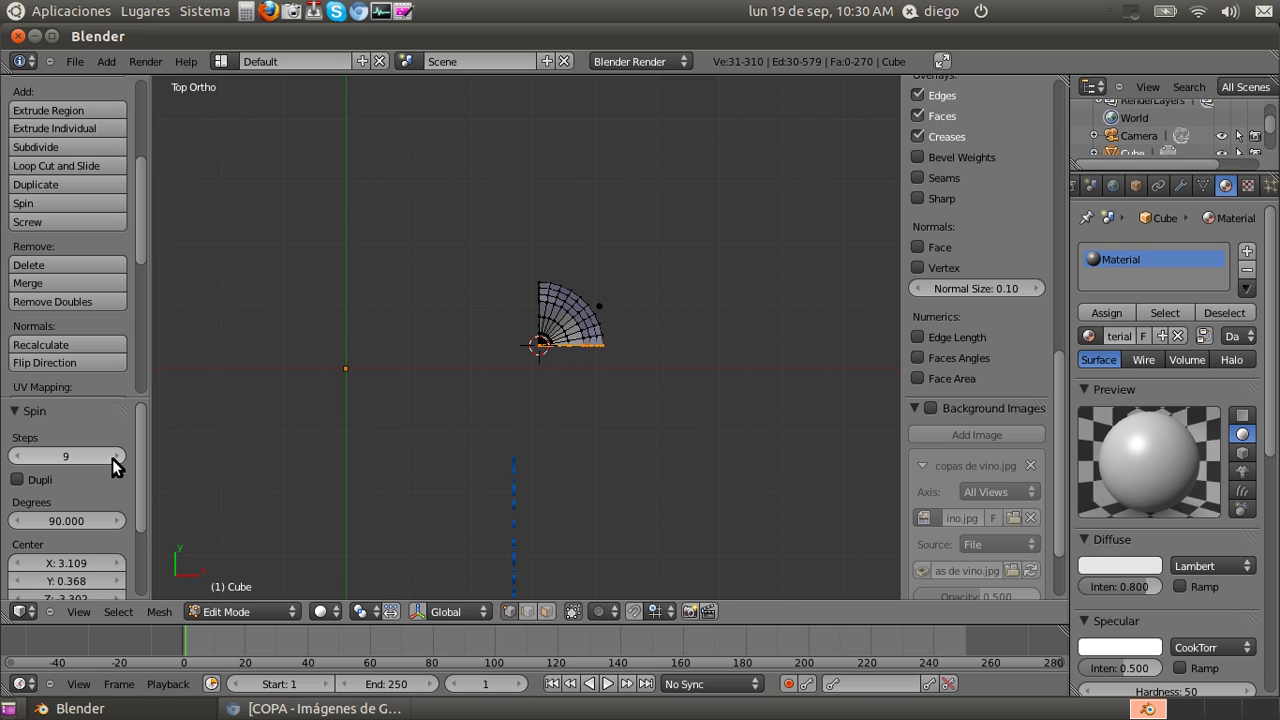
{"action": "left_click_drag", "start_coordinate": [112, 459], "coordinate": [126, 460]}
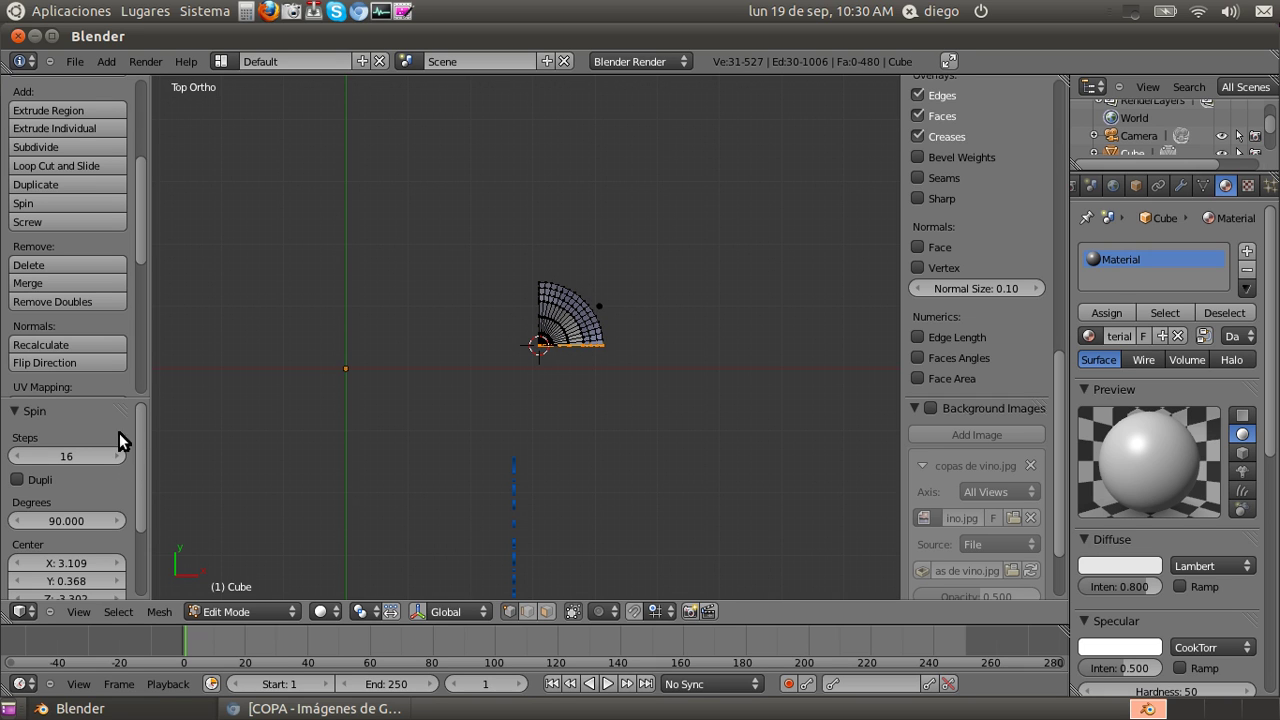
{"action": "left_click", "coordinate": [77, 457]}
{"action": "type", "text": "12"}
{"action": "key", "text": "Return"}
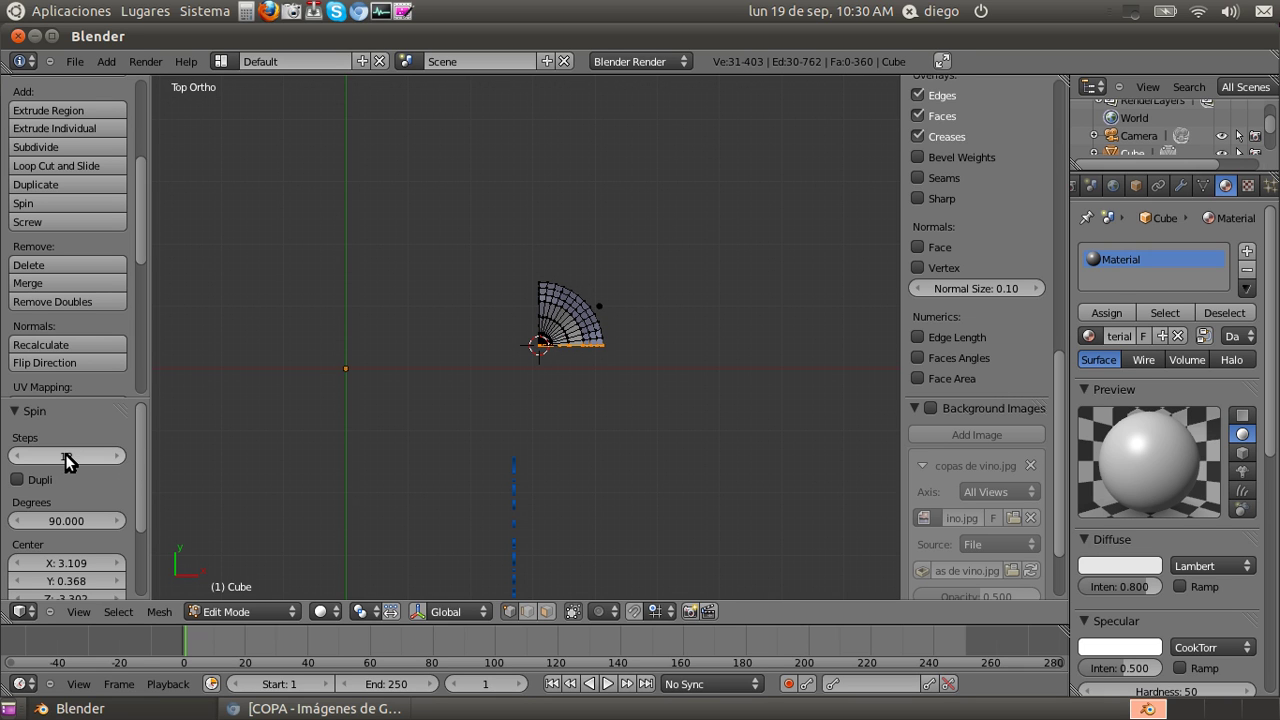
{"action": "left_click_drag", "start_coordinate": [70, 521], "coordinate": [106, 519]}
{"action": "left_click_drag", "start_coordinate": [215, 520], "coordinate": [1124, 498]}
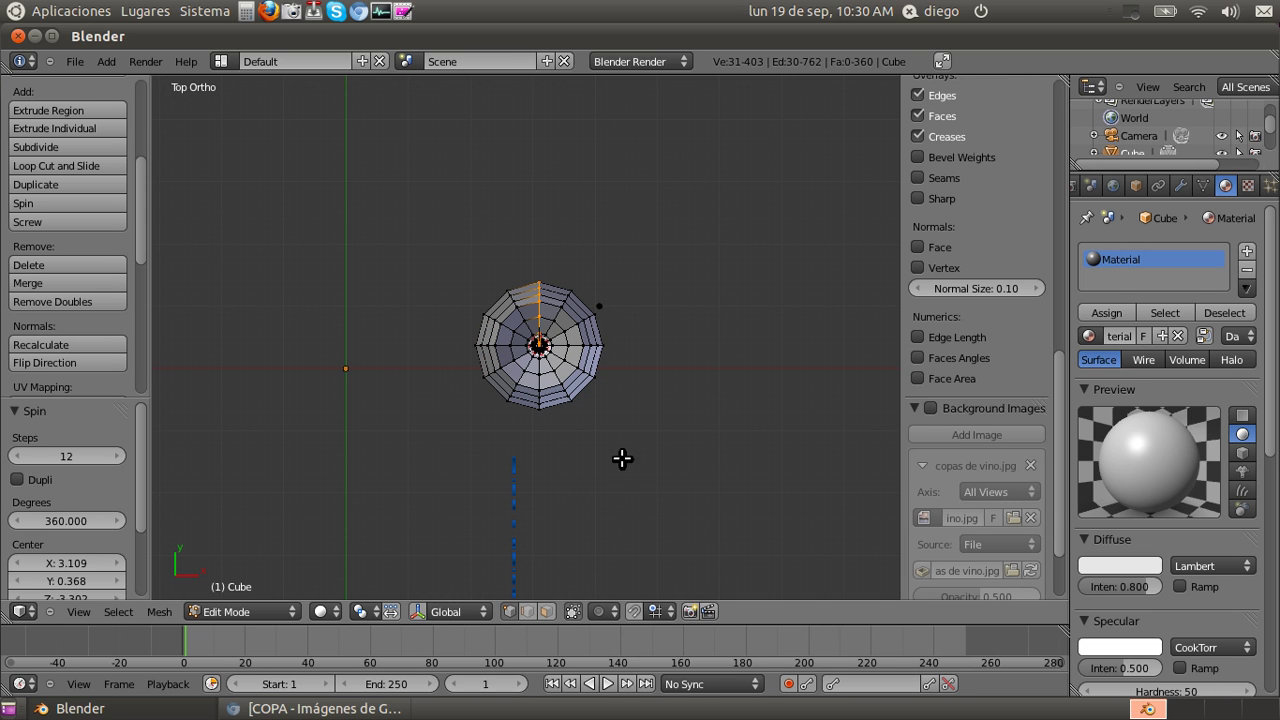
- Switch to the right view and show the background image behind the revolved glass again
{"action": "middle_click_drag", "start_coordinate": [540, 466], "coordinate": [490, 333]}
{"action": "key", "text": "KP_3"}
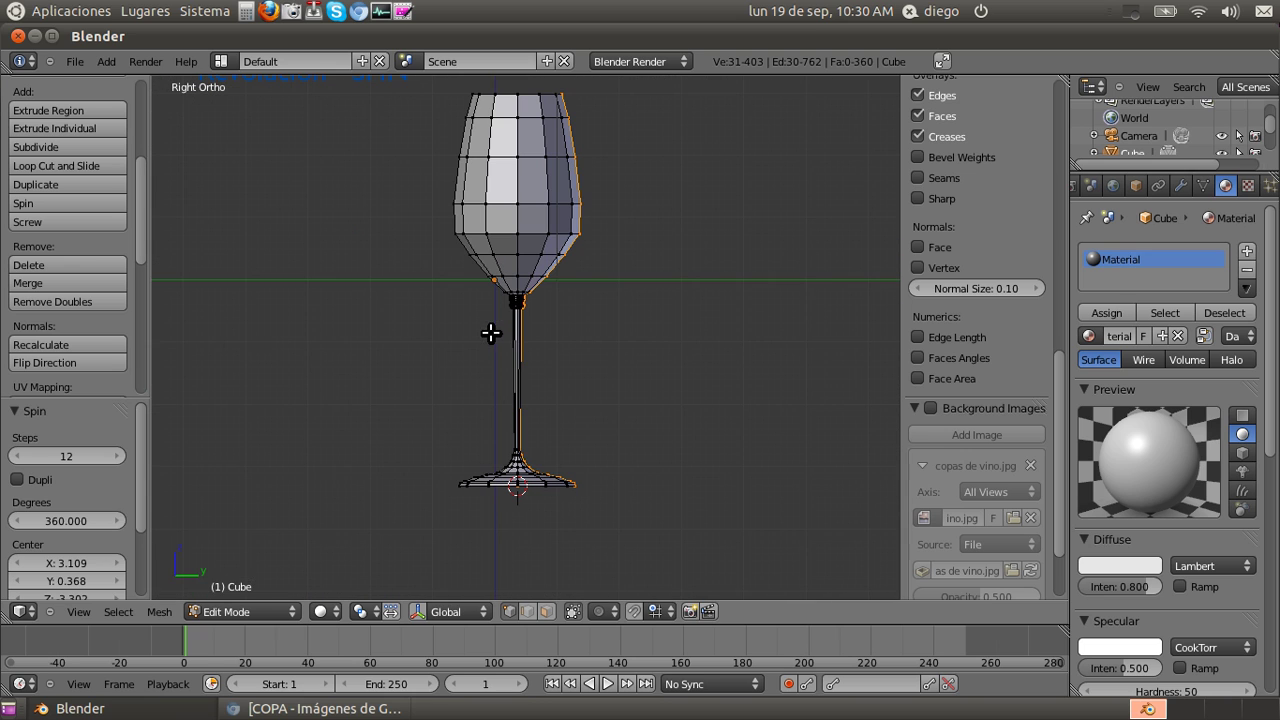
{"action": "left_click", "coordinate": [930, 408]}
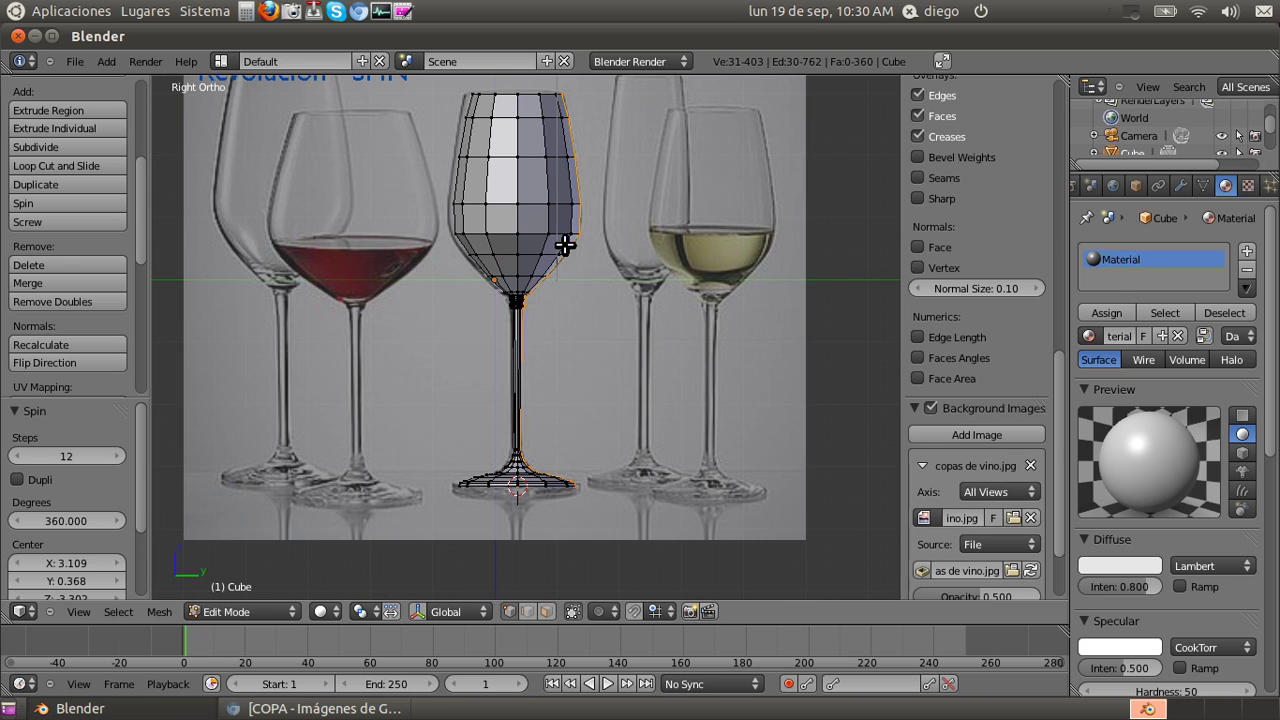
- Hide the background reference image and view the revolved glass at an angle
{"action": "scroll", "coordinate": [566, 245], "scroll_direction": "up", "scroll_amount": 1}
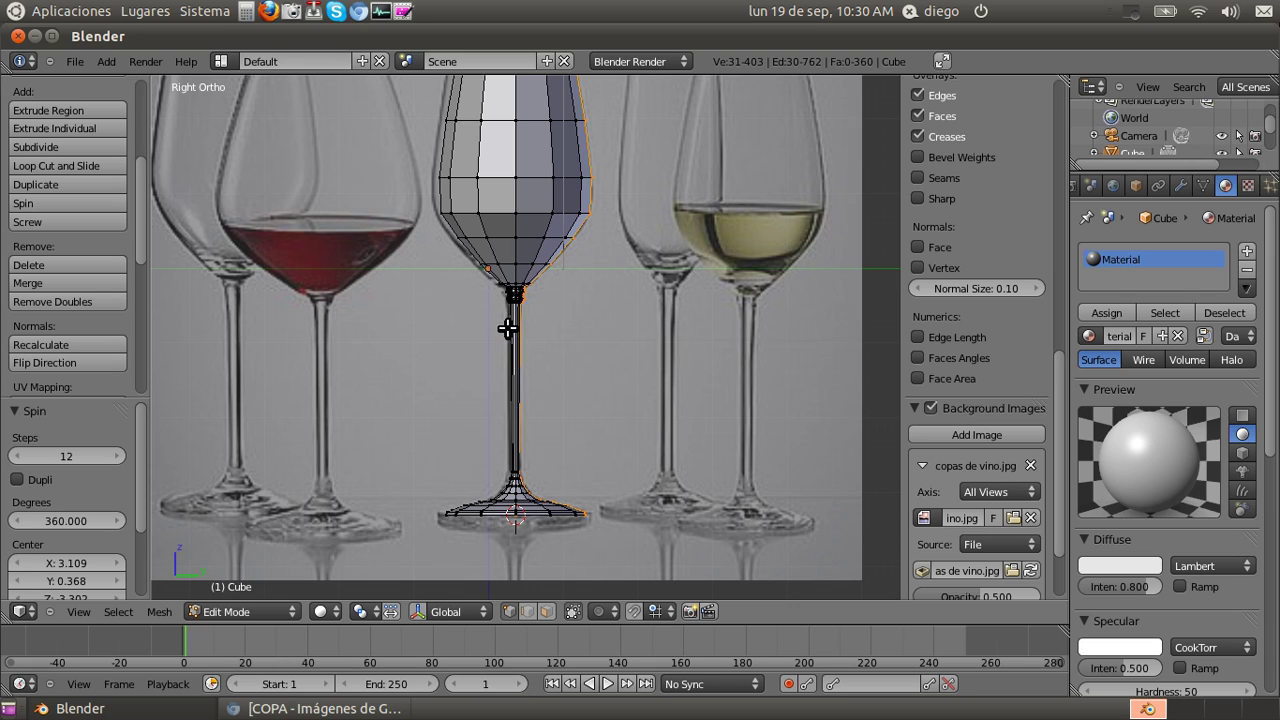
{"action": "left_click", "coordinate": [931, 410]}
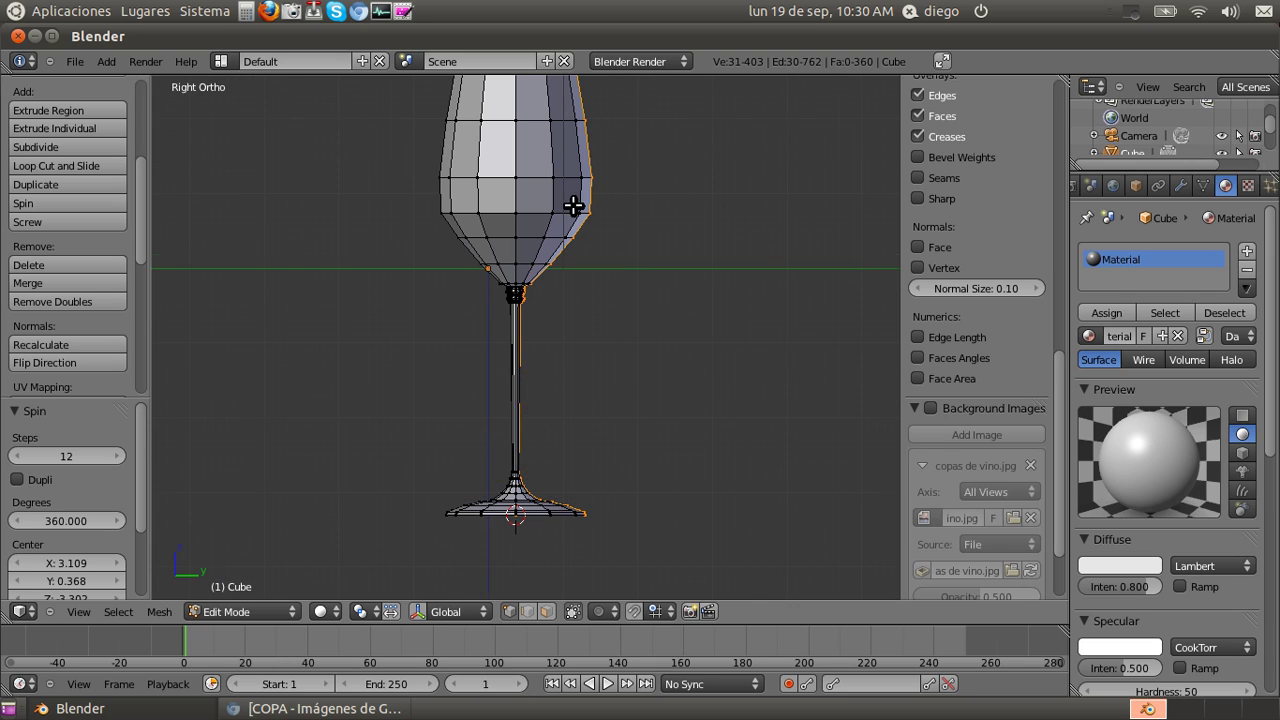
{"action": "scroll", "coordinate": [571, 210], "scroll_direction": "down", "scroll_amount": 4}
{"action": "middle_click_drag", "start_coordinate": [604, 282], "coordinate": [595, 344]}
- Select the glass's entire mesh and remove its doubled vertices
{"action": "key", "text": "a"}
{"action": "key", "text": "a"}
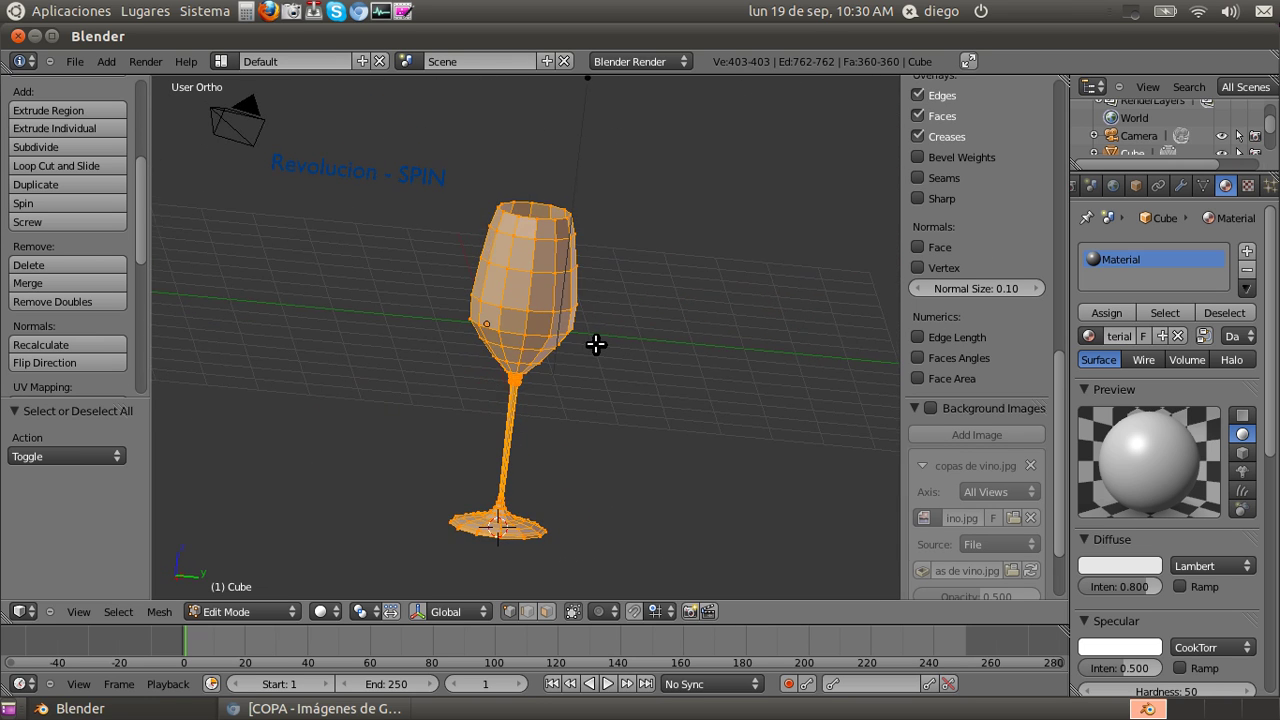
{"action": "mouse_move", "coordinate": [514, 386]}
{"action": "middle_mouse_down"}
{"action": "mouse_move", "coordinate": [603, 406]}
{"action": "mouse_move", "coordinate": [492, 399]}
{"action": "mouse_move", "coordinate": [505, 392]}
{"action": "middle_mouse_up"}
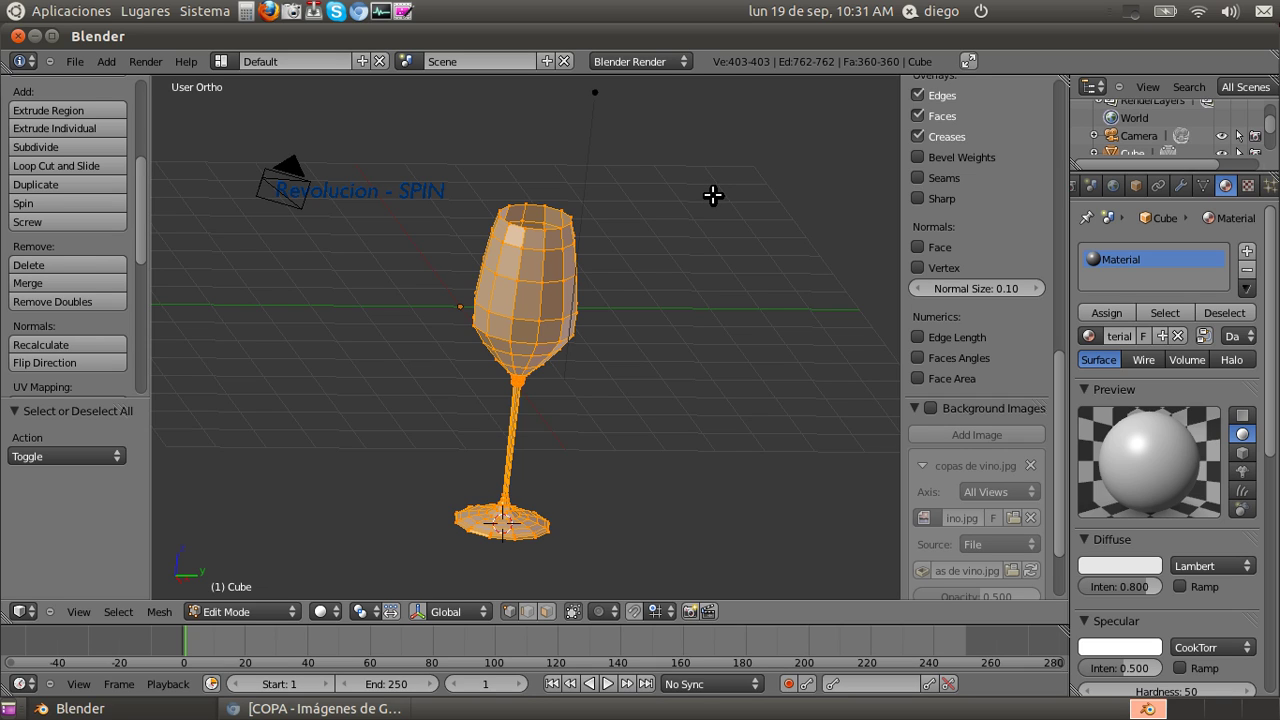
{"action": "key", "text": "u"}
{"action": "key", "text": "Escape"}
{"action": "key", "text": "w"}
{"action": "key", "text": "Escape"}
{"action": "key", "text": "w"}
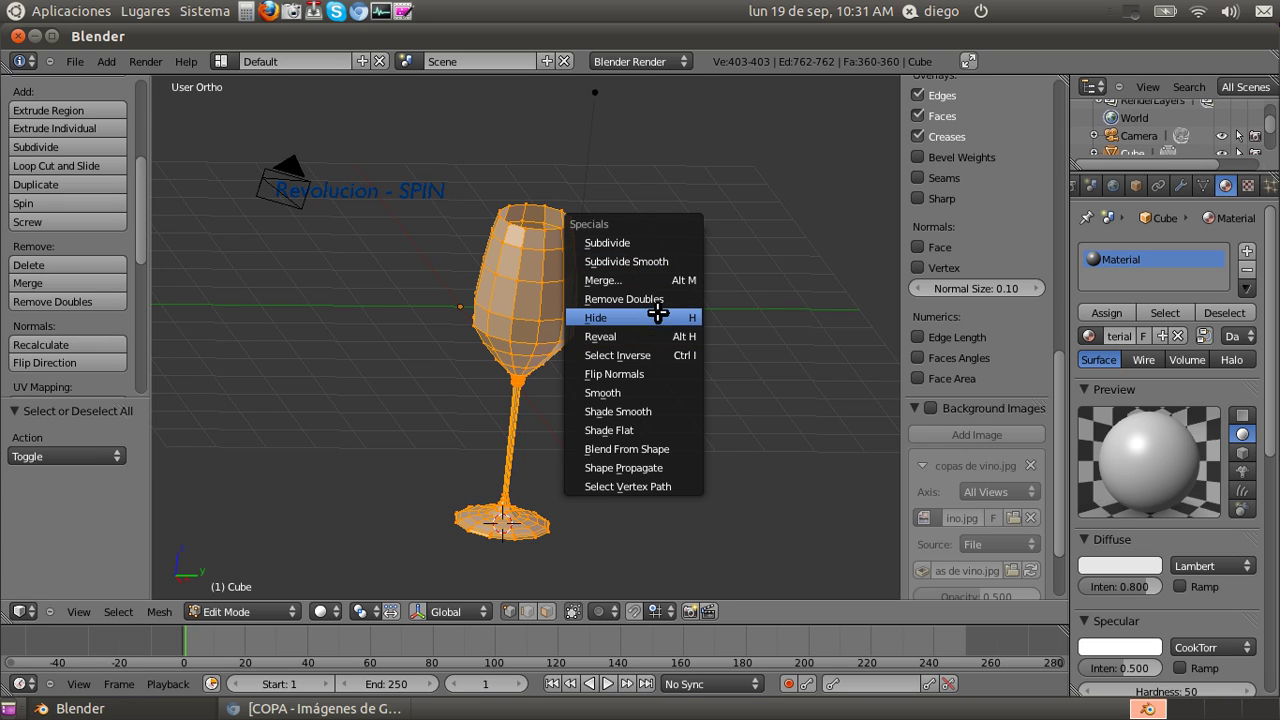
{"action": "key", "text": "Escape"}
{"action": "key", "text": "w"}
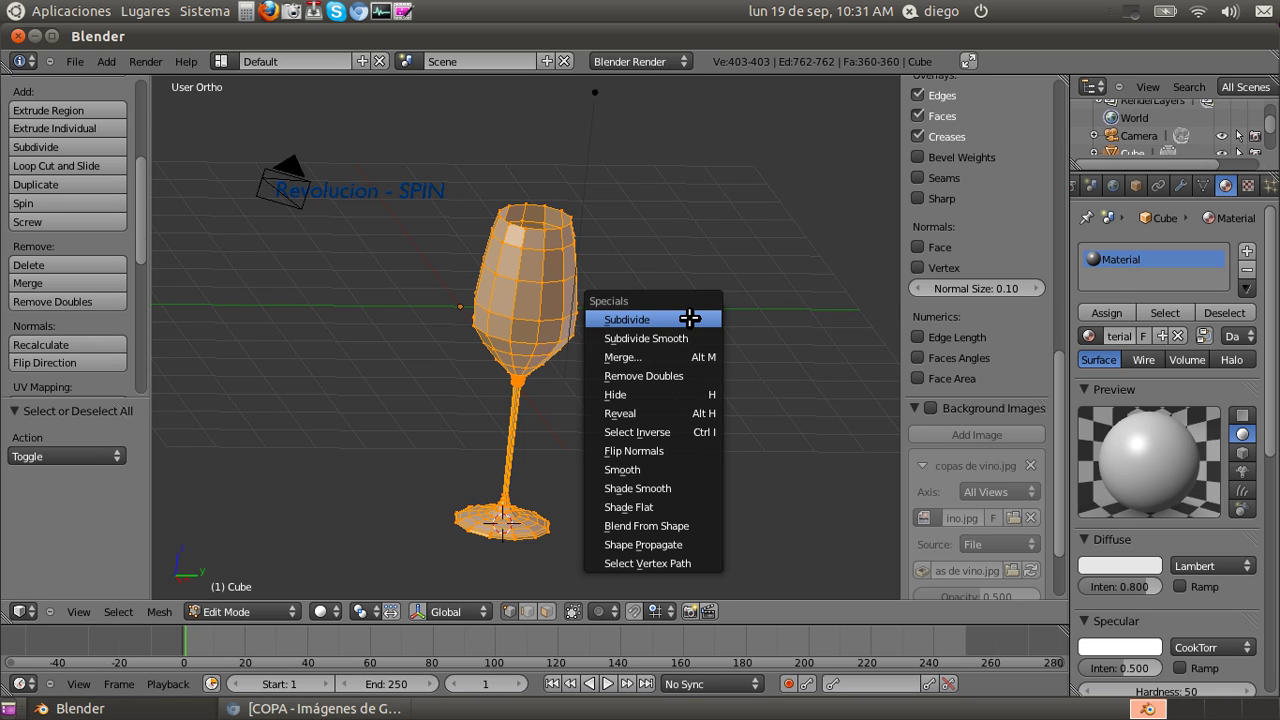
{"action": "left_click", "coordinate": [673, 377]}
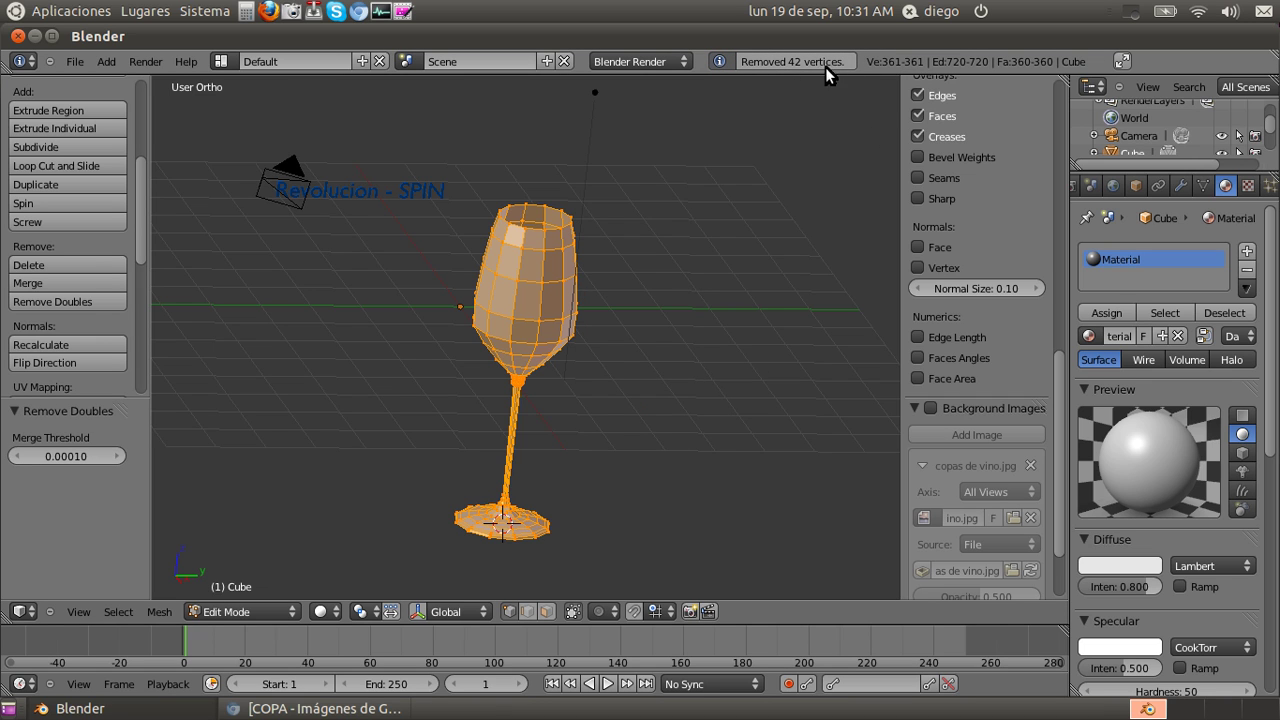
- Switch to the camera view and hide the view properties sidebar
{"action": "middle_click_drag", "start_coordinate": [694, 343], "coordinate": [737, 351]}
{"action": "key", "text": "KP_0"}
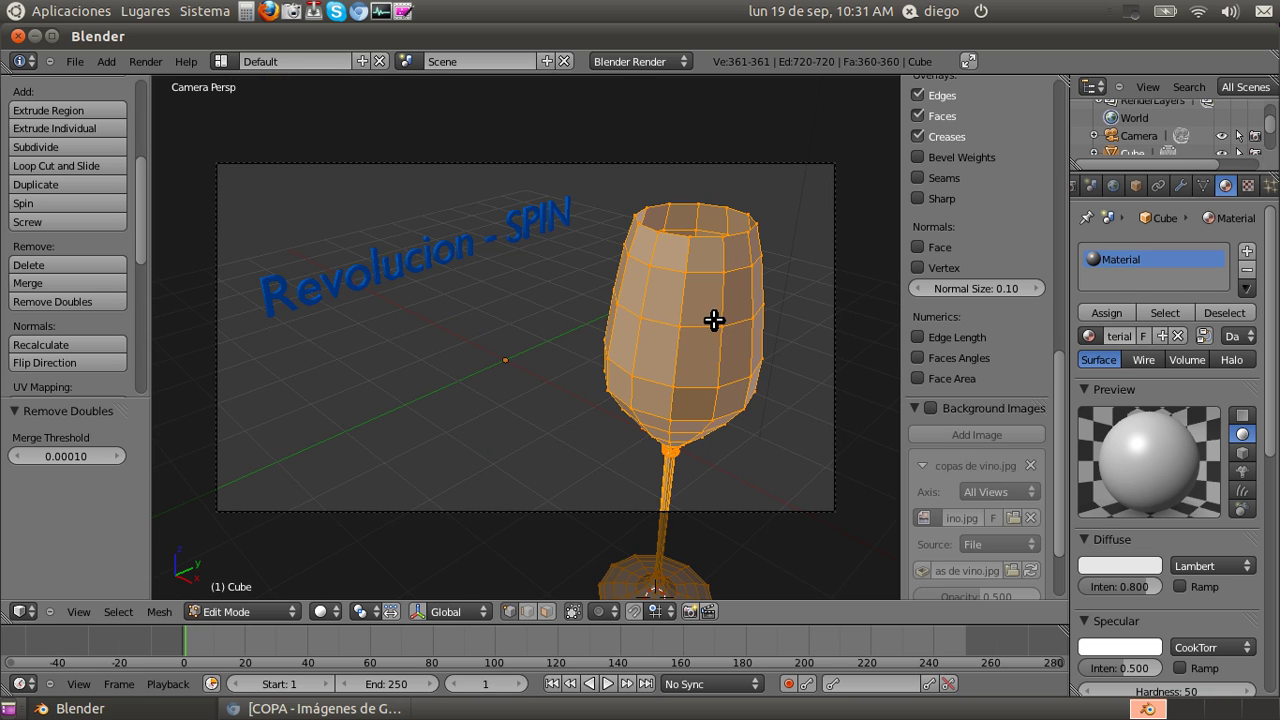
{"action": "scroll", "coordinate": [713, 320], "scroll_direction": "down", "scroll_amount": 1}
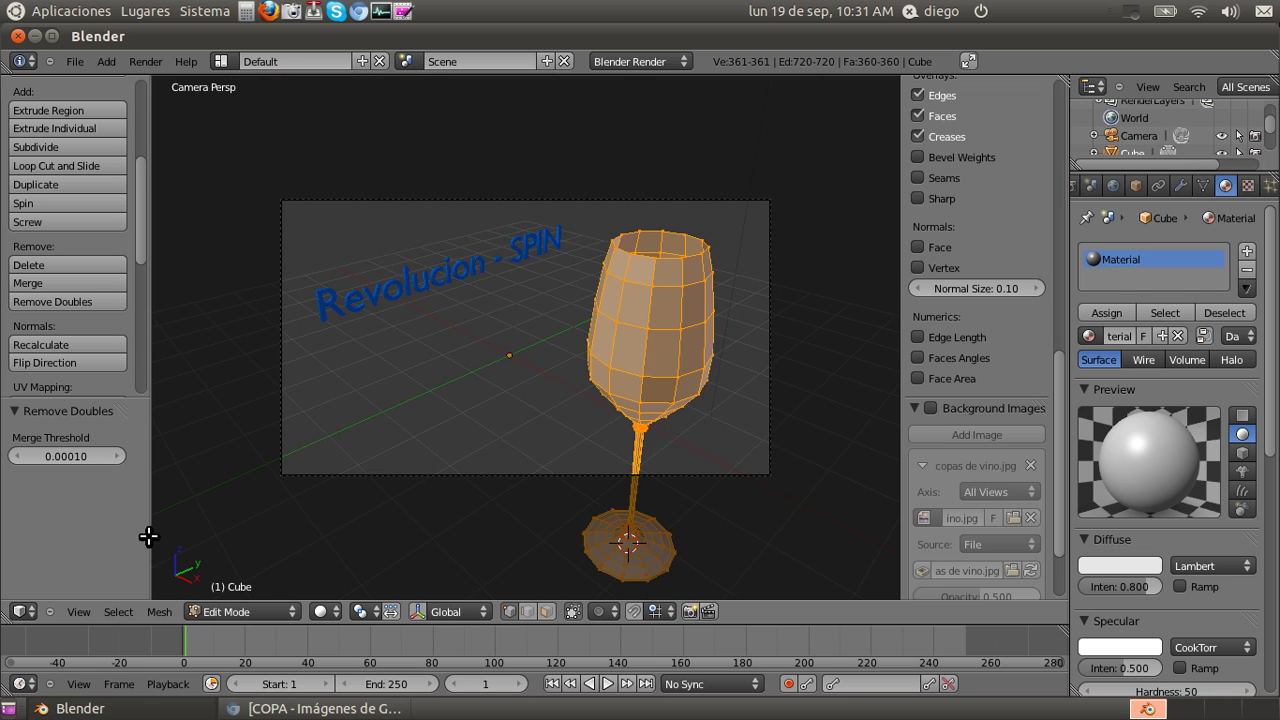
{"action": "left_click", "coordinate": [84, 620]}
{"action": "left_click", "coordinate": [99, 552]}
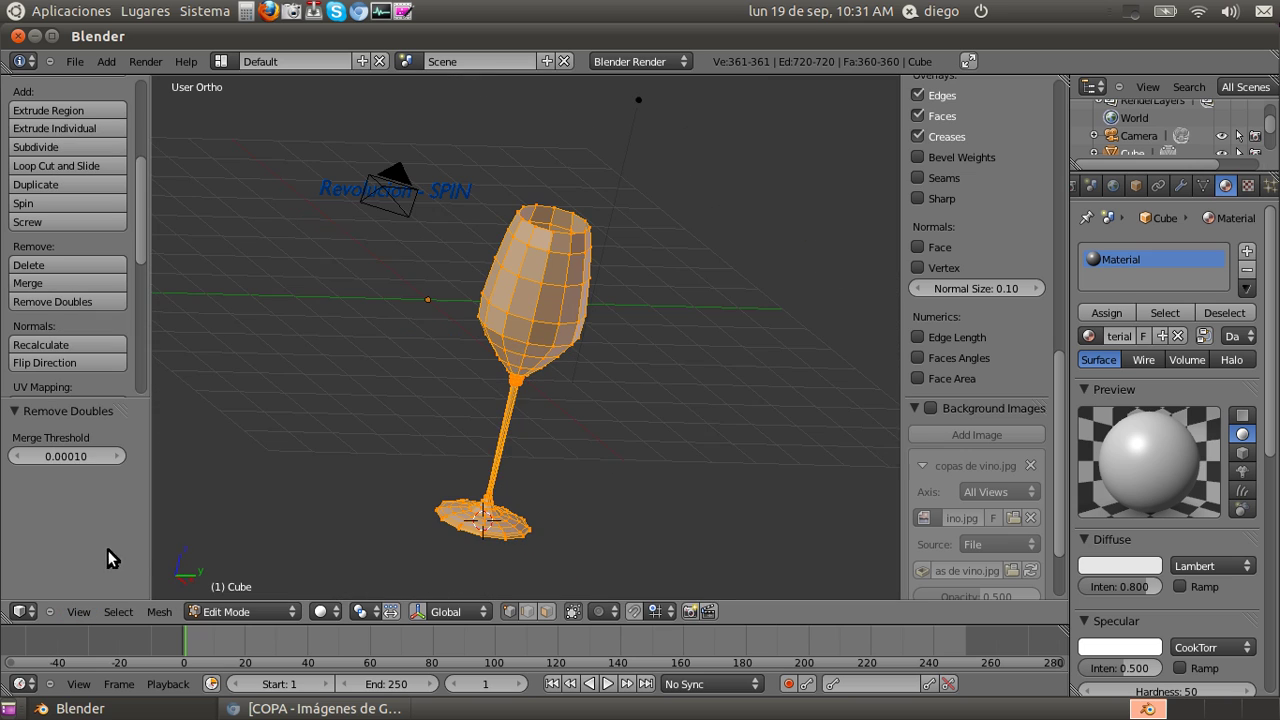
{"action": "left_click", "coordinate": [78, 611]}
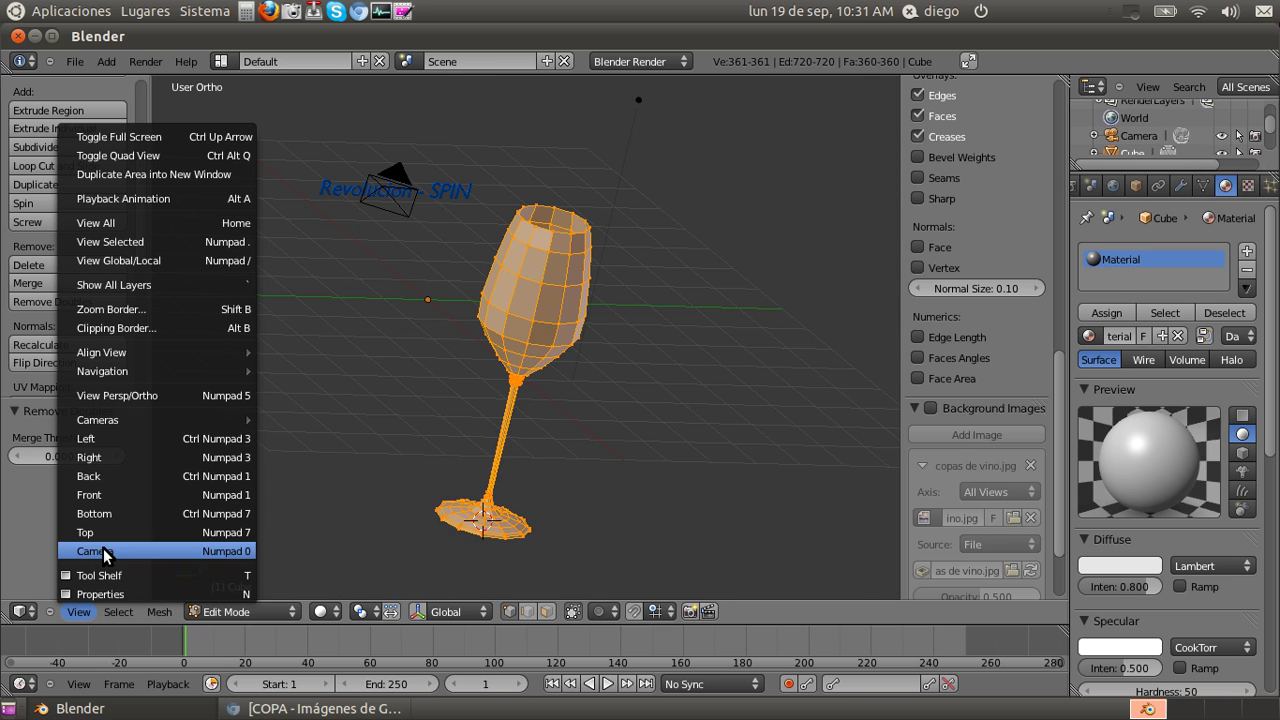
{"action": "left_click", "coordinate": [103, 548]}
{"action": "key", "text": "n"}
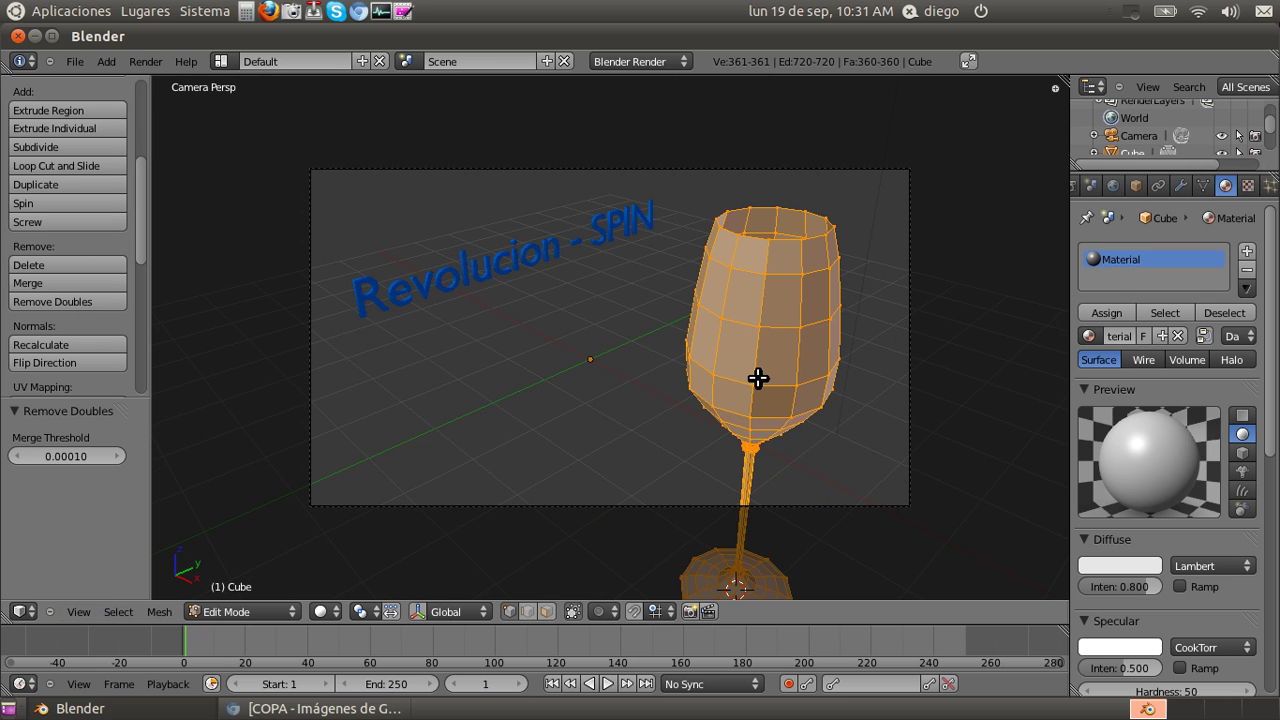
- Scale the glass in Object Mode to about 0.477 so it fits the camera frame, and give it smooth shading
{"action": "key", "text": "Tab"}
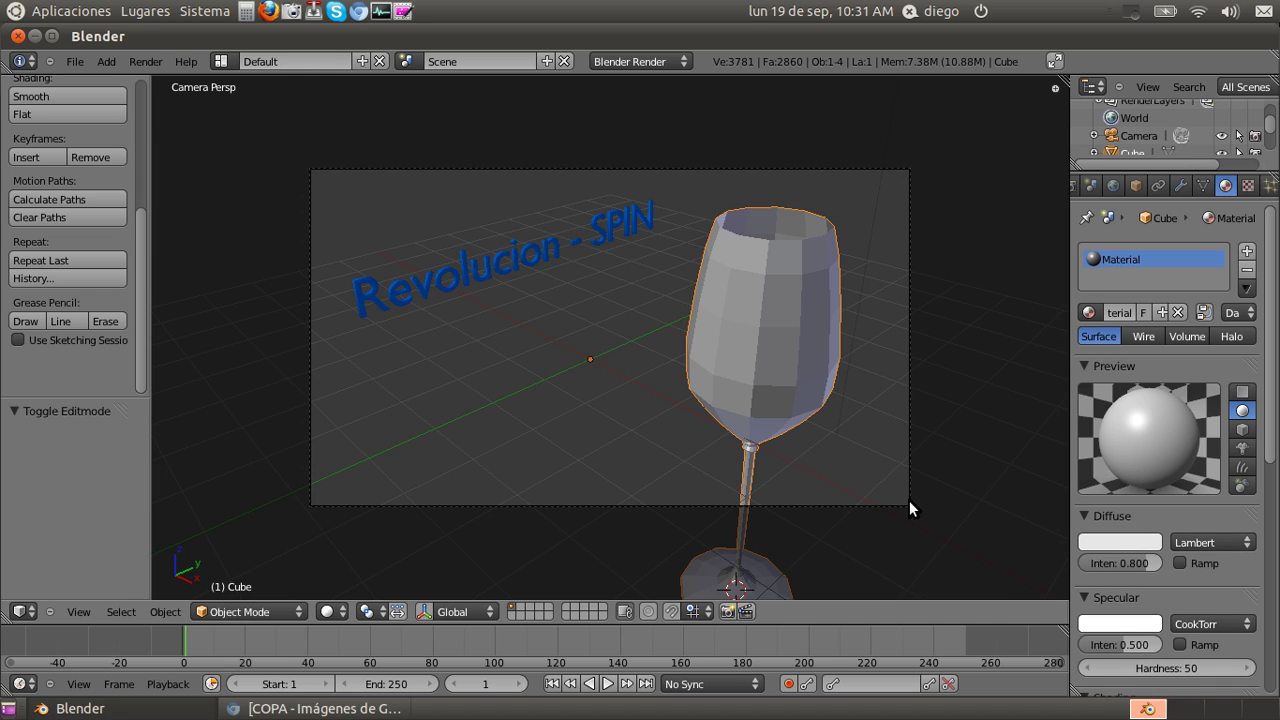
{"action": "key", "text": "s"}
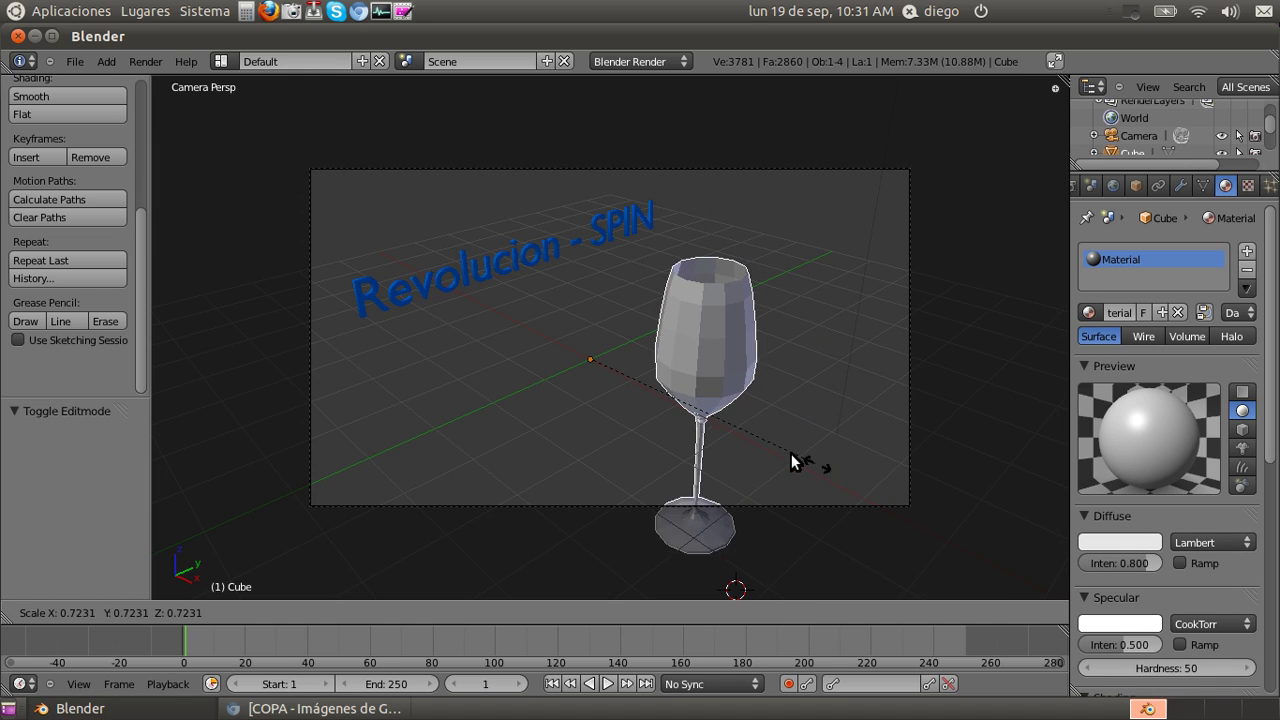
{"action": "left_click", "coordinate": [735, 433]}
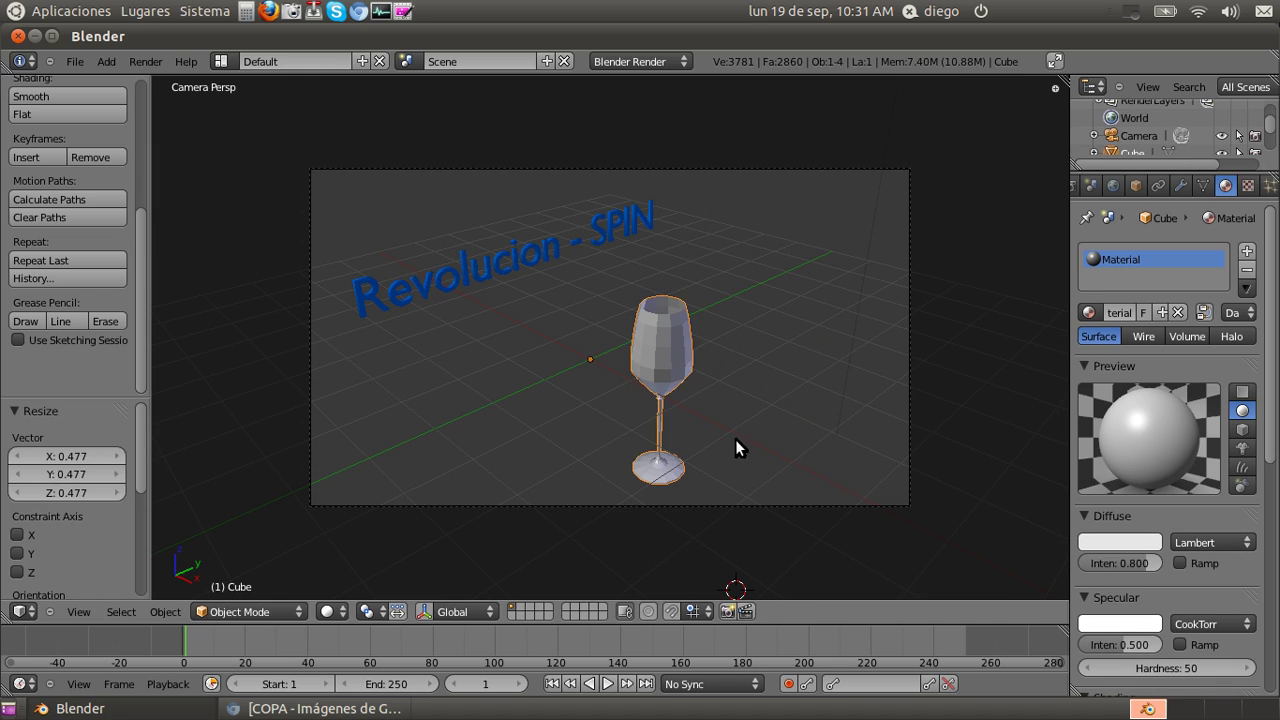
{"action": "scroll", "coordinate": [83, 272], "scroll_direction": "up", "scroll_amount": 5}
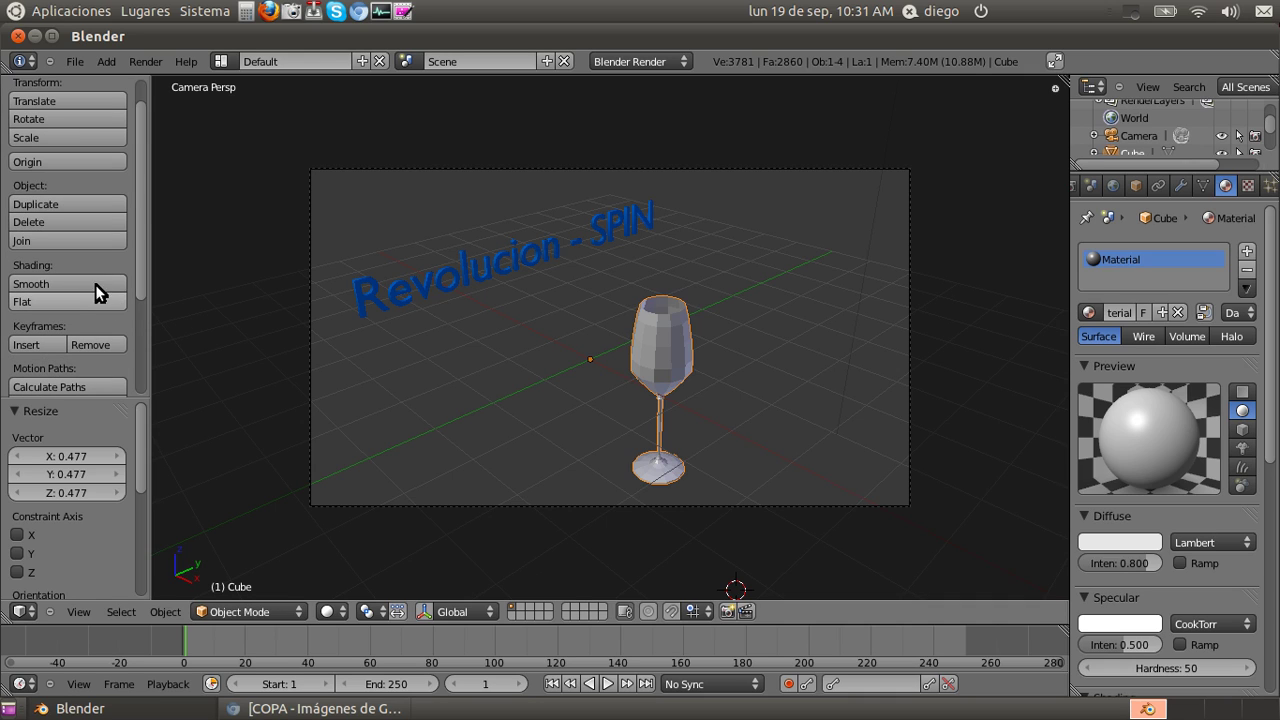
{"action": "left_click", "coordinate": [67, 285]}
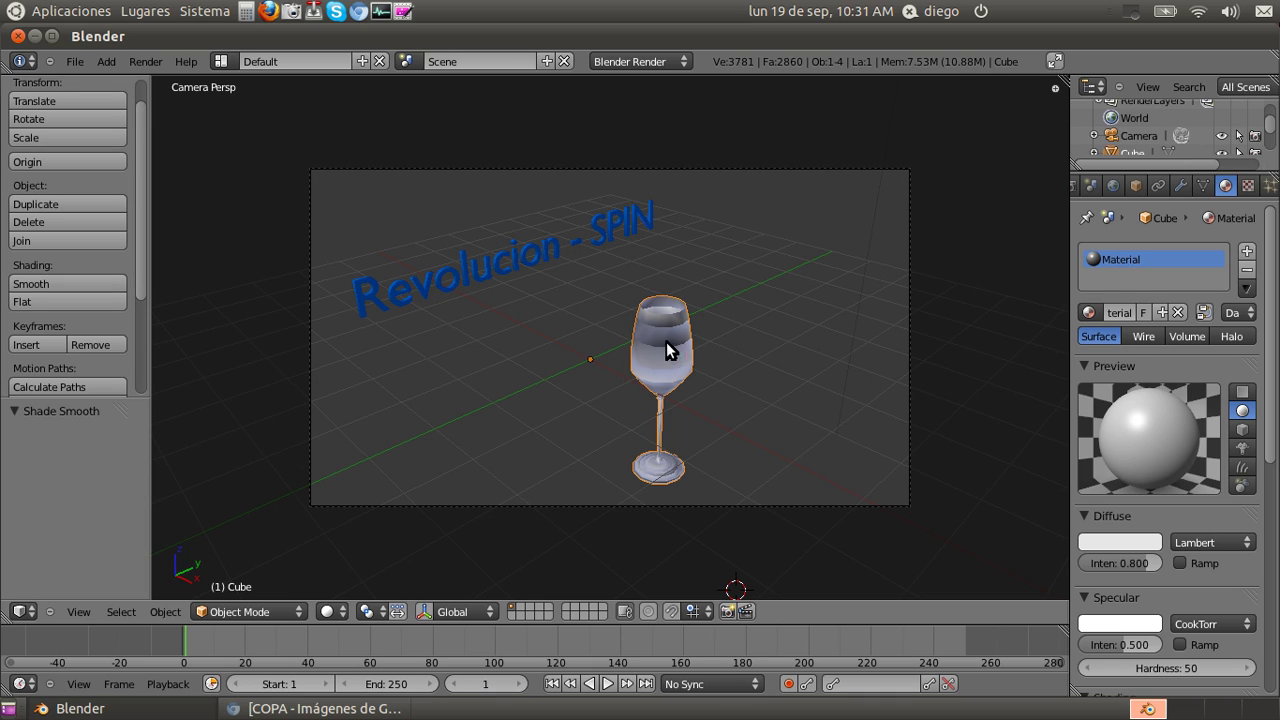
- Recalculate the normals of the whole glass mesh in Edit Mode and return to Object Mode
{"action": "key", "text": "Tab"}
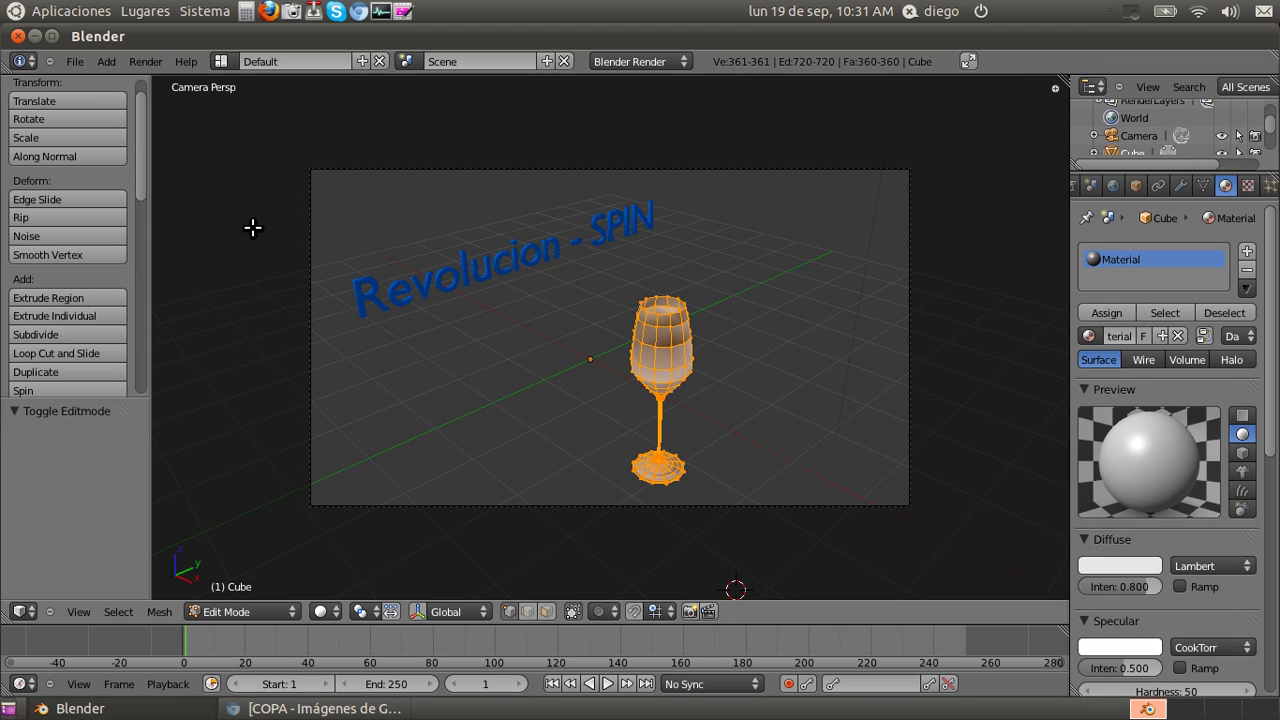
{"action": "scroll", "coordinate": [142, 203], "scroll_direction": "down", "scroll_amount": 3}
{"action": "scroll", "coordinate": [143, 204], "scroll_direction": "down", "scroll_amount": 4}
{"action": "scroll", "coordinate": [246, 253], "scroll_direction": "down", "scroll_amount": 2}
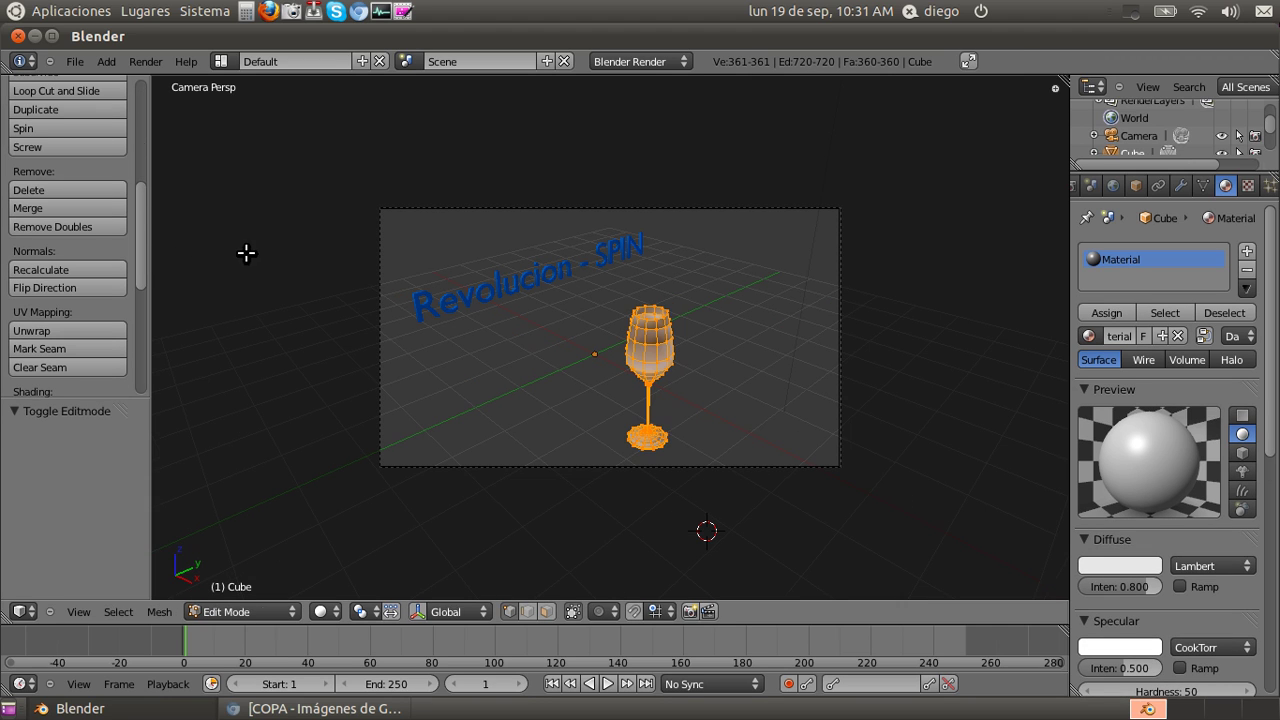
{"action": "scroll", "coordinate": [640, 354], "scroll_direction": "up", "scroll_amount": 3}
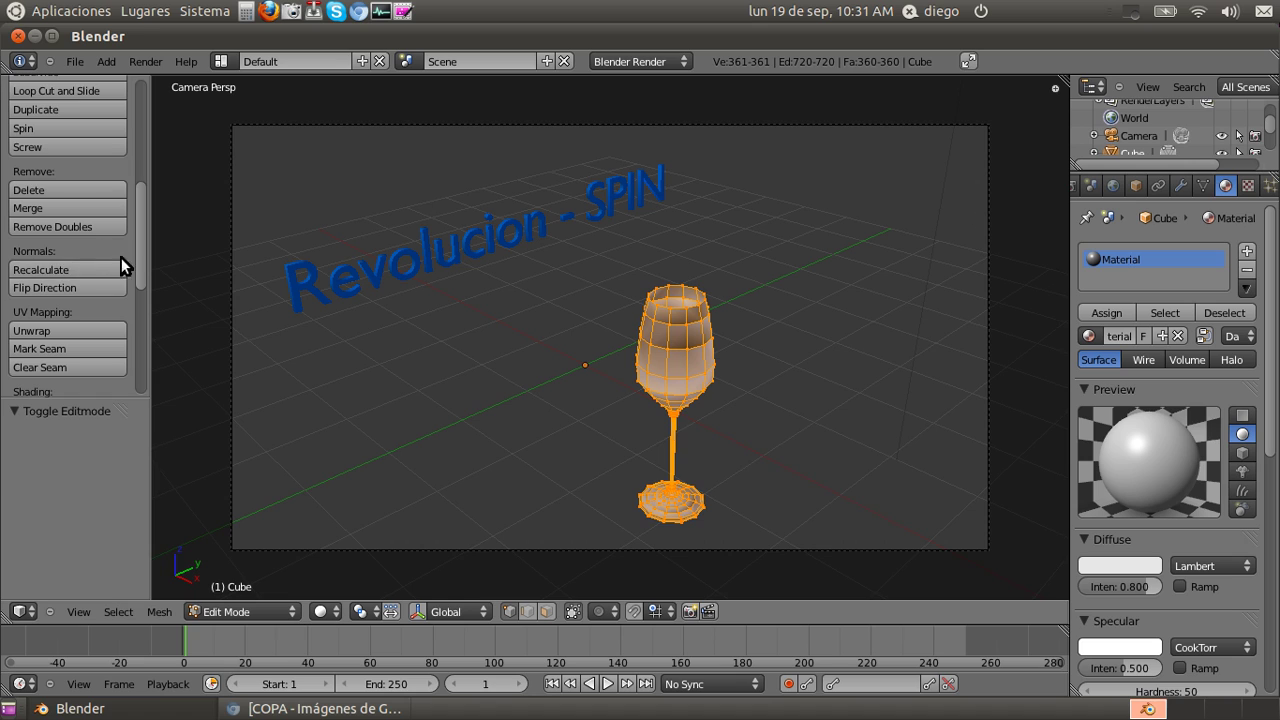
{"action": "scroll", "coordinate": [137, 194], "scroll_direction": "up", "scroll_amount": 4}
{"action": "scroll", "coordinate": [135, 221], "scroll_direction": "down", "scroll_amount": 10}
{"action": "scroll", "coordinate": [125, 260], "scroll_direction": "up", "scroll_amount": 3}
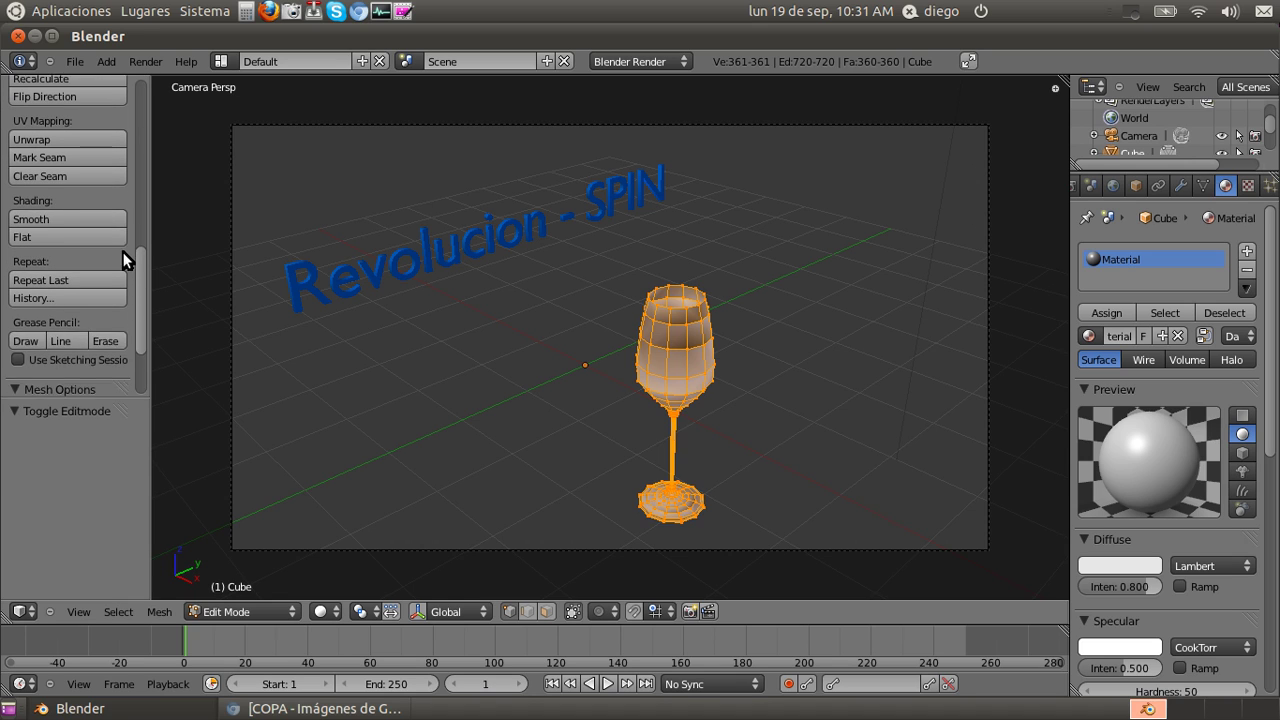
{"action": "scroll", "coordinate": [125, 260], "scroll_direction": "up", "scroll_amount": 1}
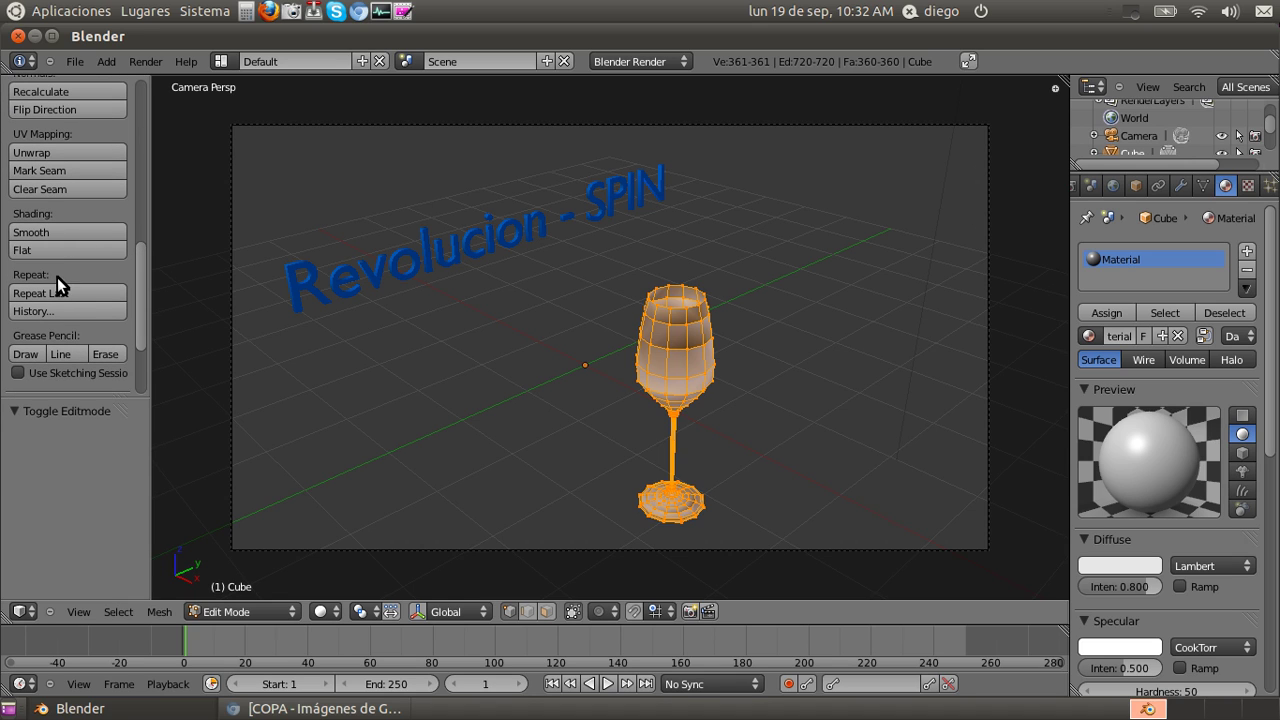
{"action": "scroll", "coordinate": [64, 250], "scroll_direction": "up", "scroll_amount": 3}
{"action": "scroll", "coordinate": [70, 244], "scroll_direction": "up", "scroll_amount": 3}
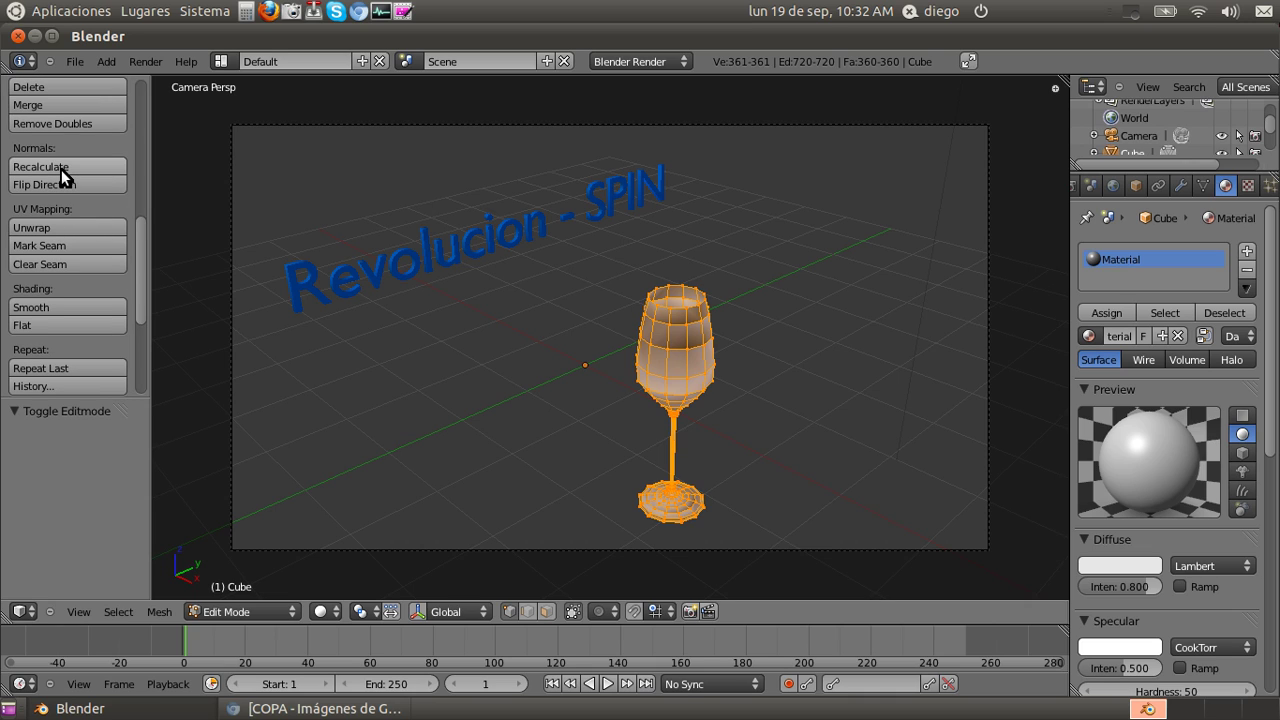
{"action": "left_click", "coordinate": [66, 166]}
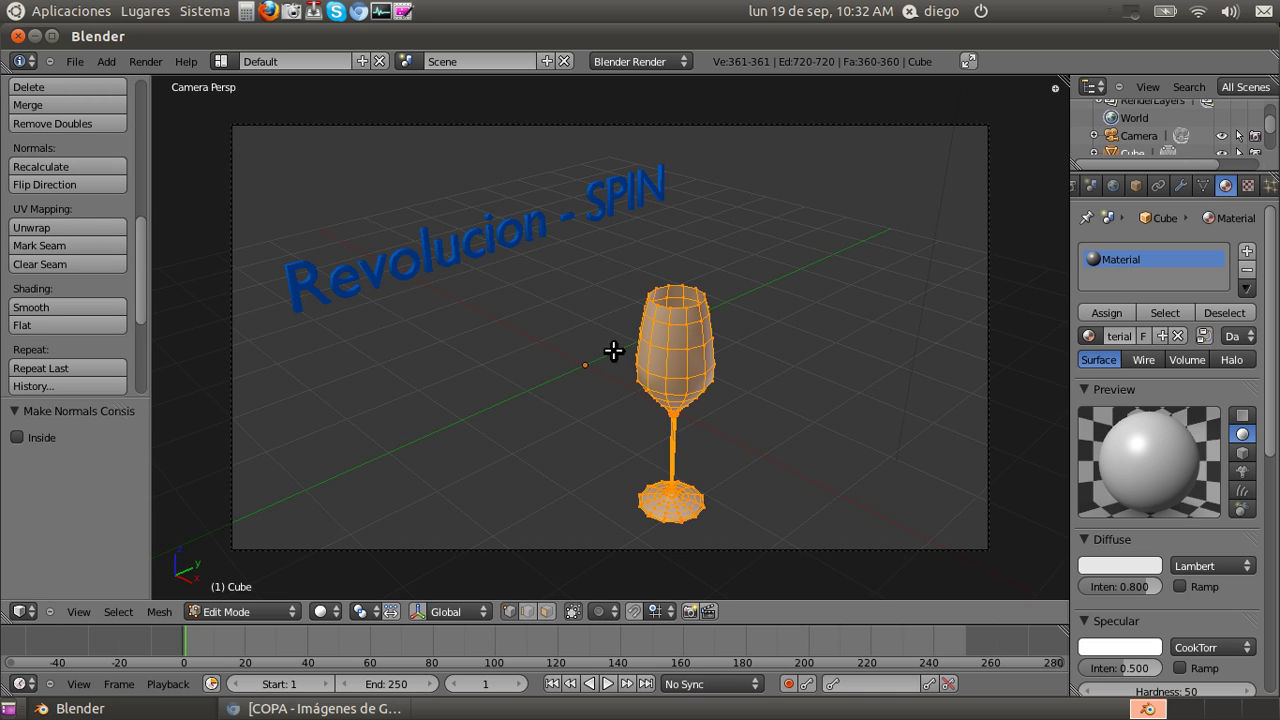
{"action": "left_click", "coordinate": [17, 438]}
{"action": "key", "text": "Tab"}
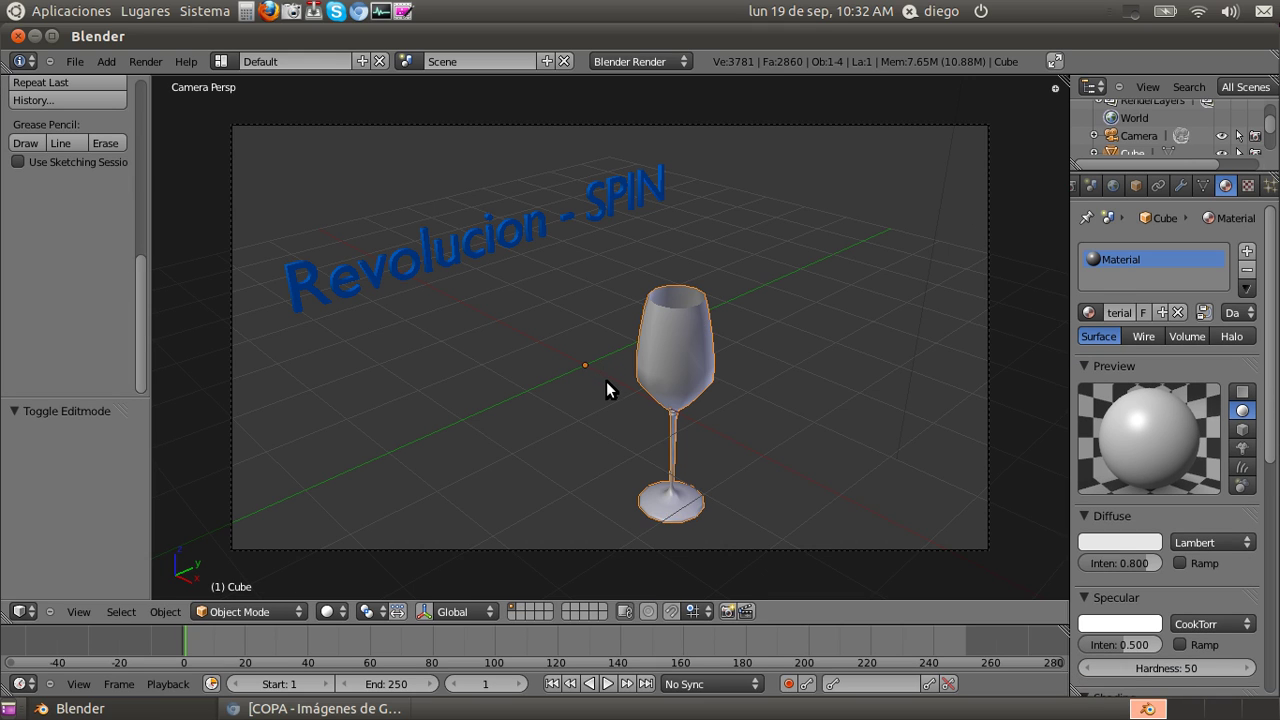
- Render the scene from the camera to check the glass, and close the render
{"action": "left_click", "coordinate": [223, 610]}
{"action": "left_click", "coordinate": [232, 596]}
{"action": "key", "text": "F12"}
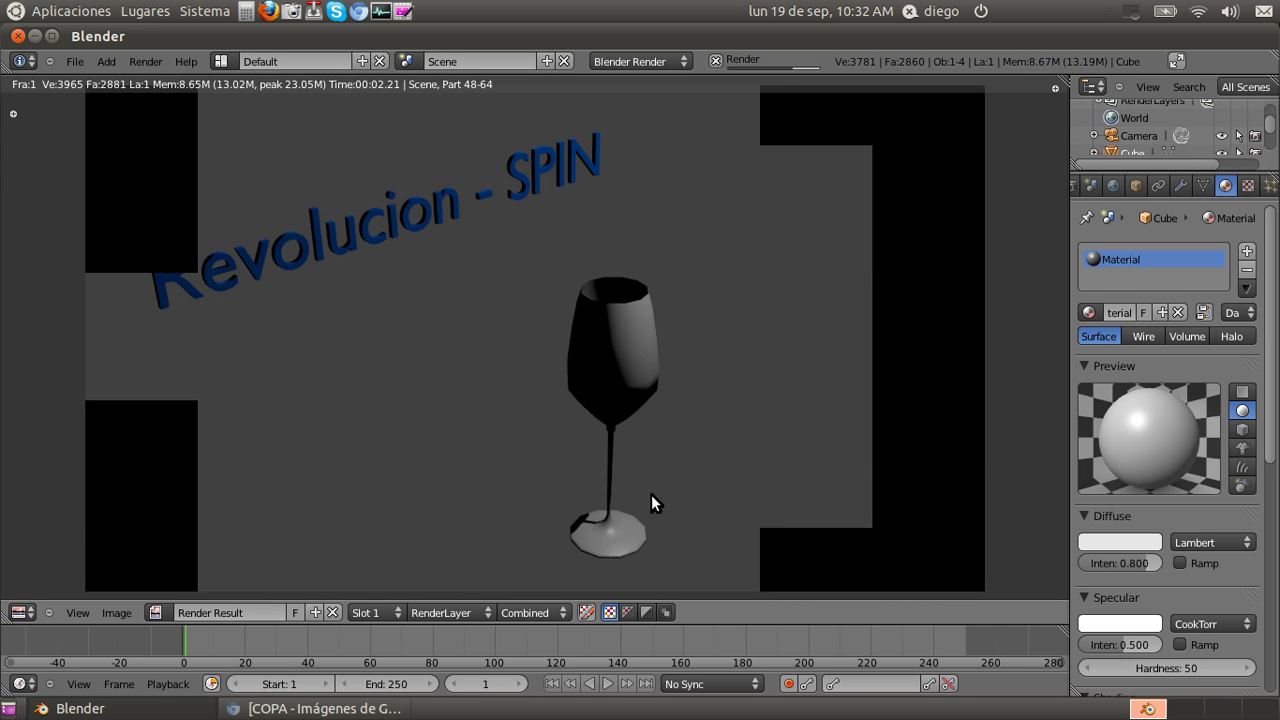
{"action": "key", "text": "Escape"}
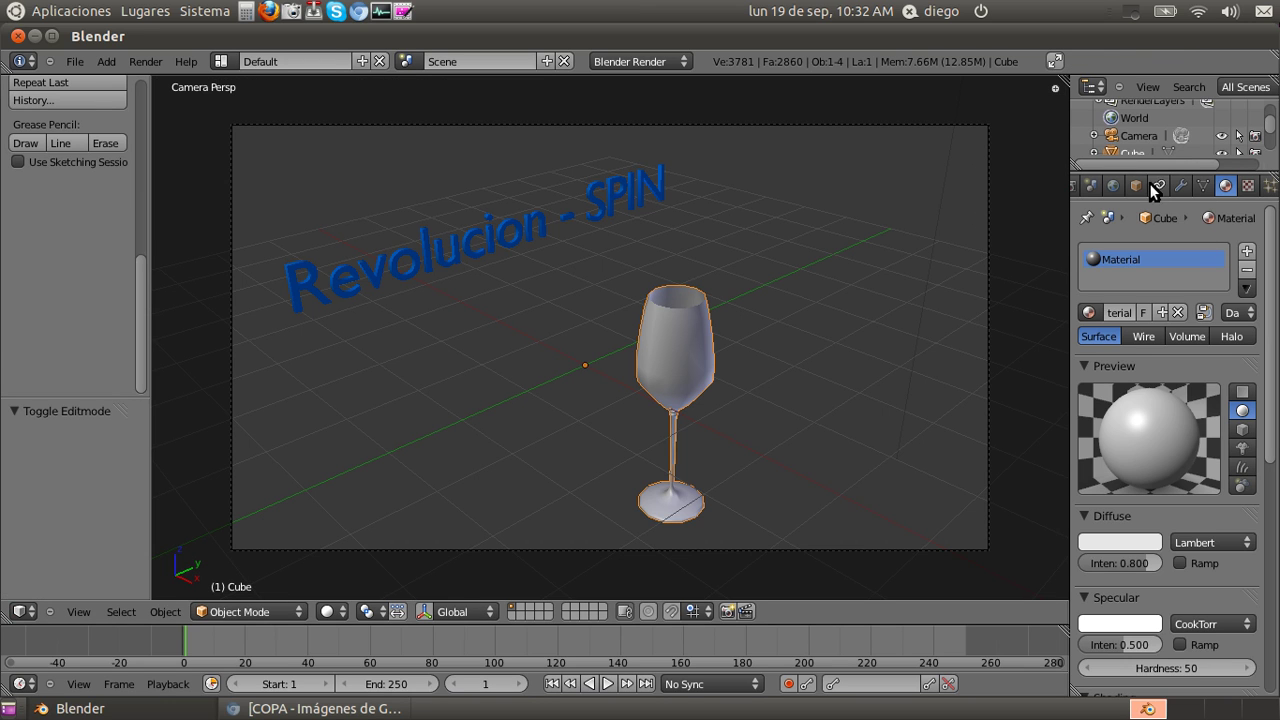
- Enable Ambient Occlusion in the world settings and check its effect with a test render
{"action": "scroll", "coordinate": [1149, 183], "scroll_direction": "down", "scroll_amount": 2}
{"action": "left_click", "coordinate": [1082, 186]}
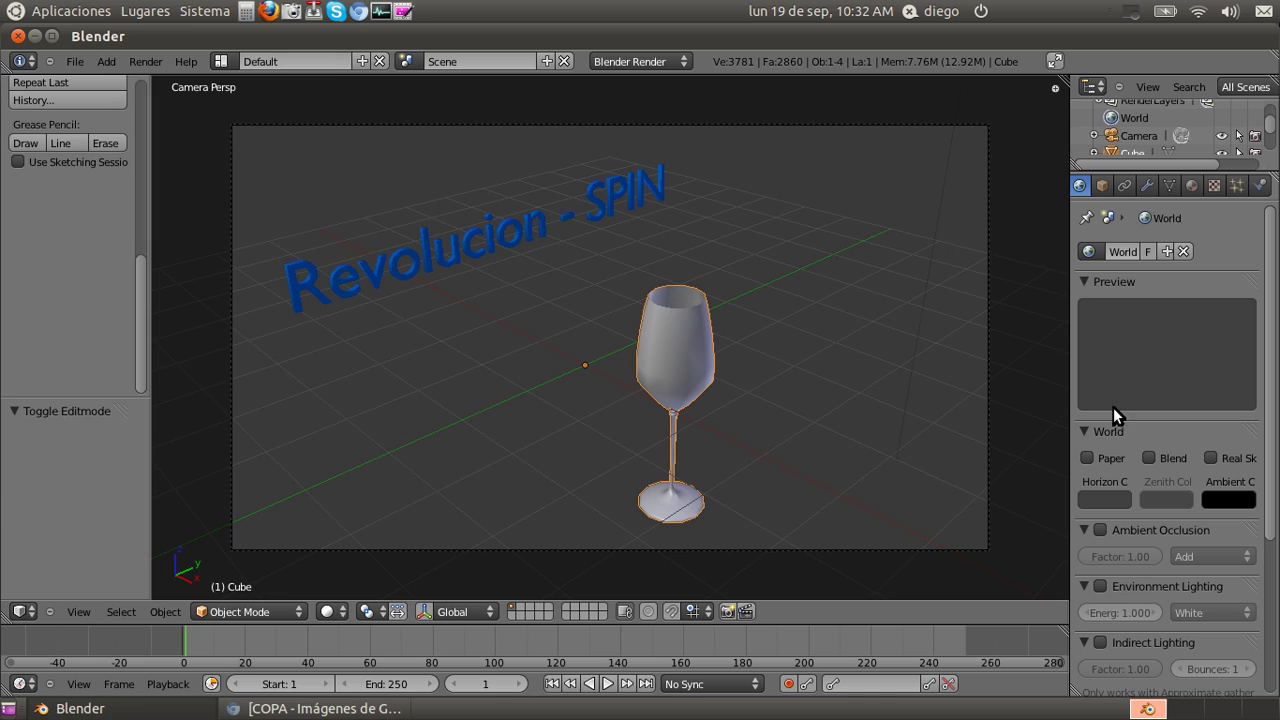
{"action": "left_click", "coordinate": [1100, 528]}
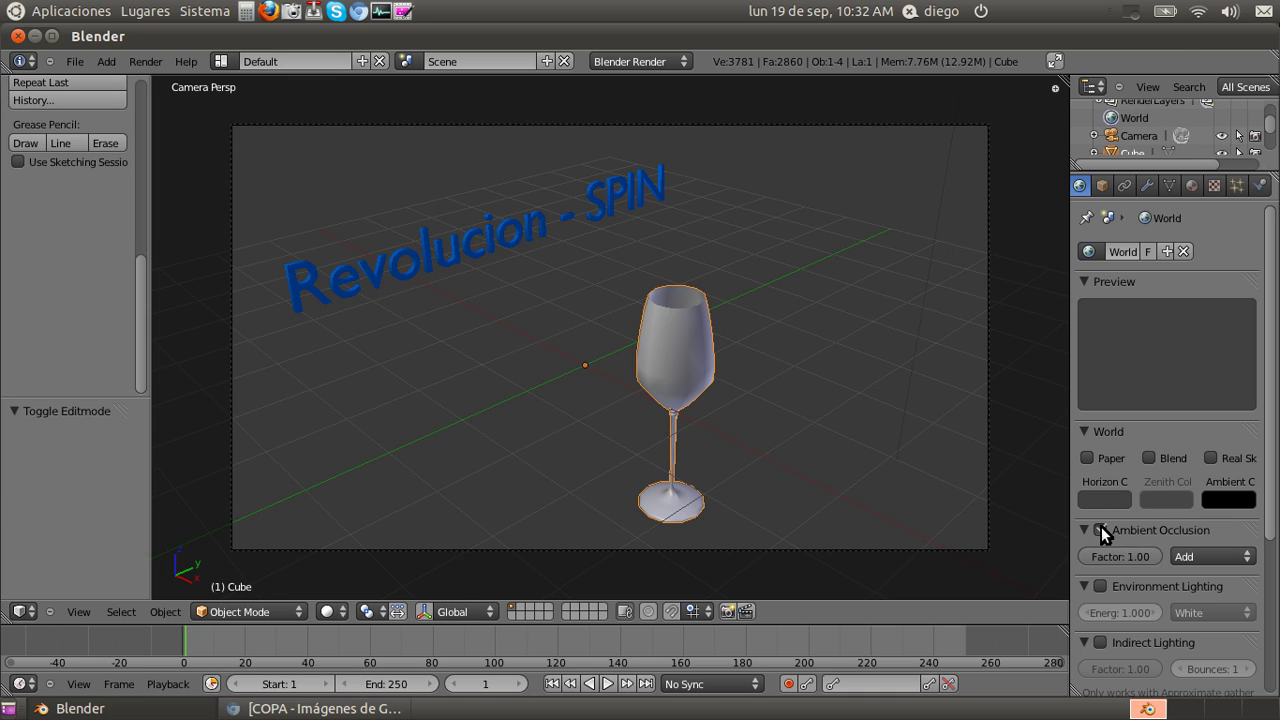
{"action": "key", "text": "F12"}
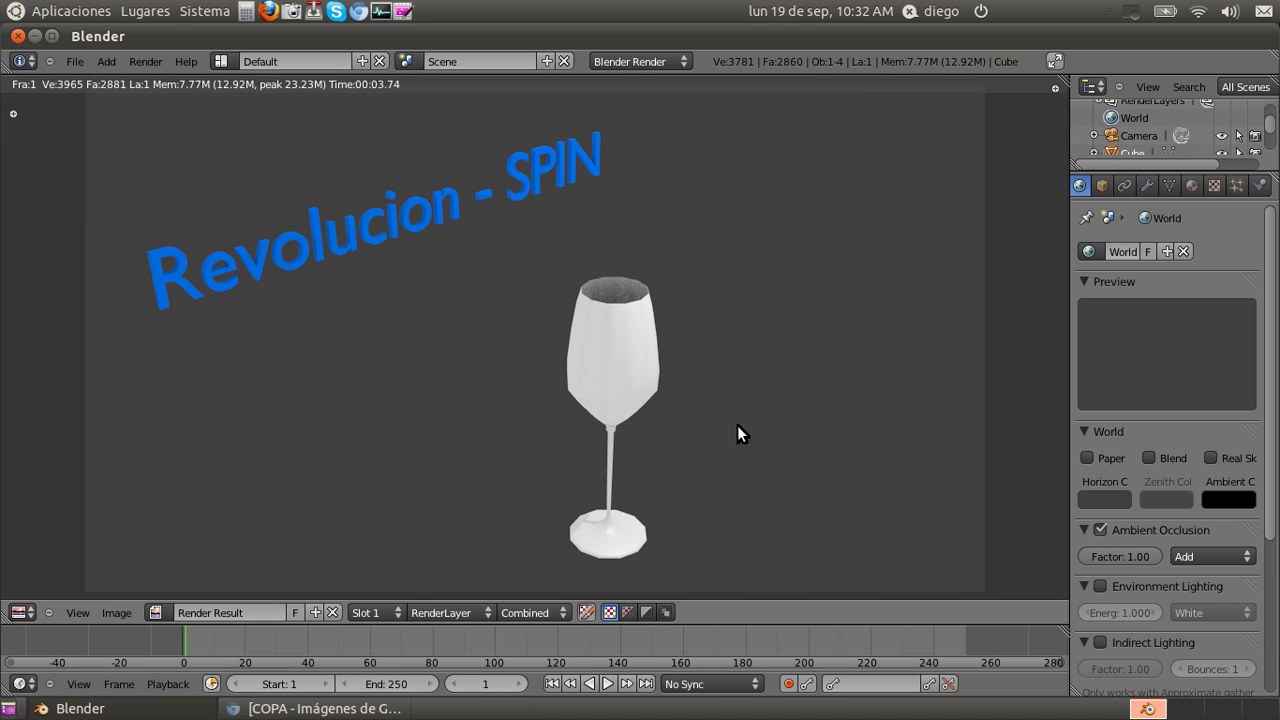
{"action": "key", "text": "Escape"}
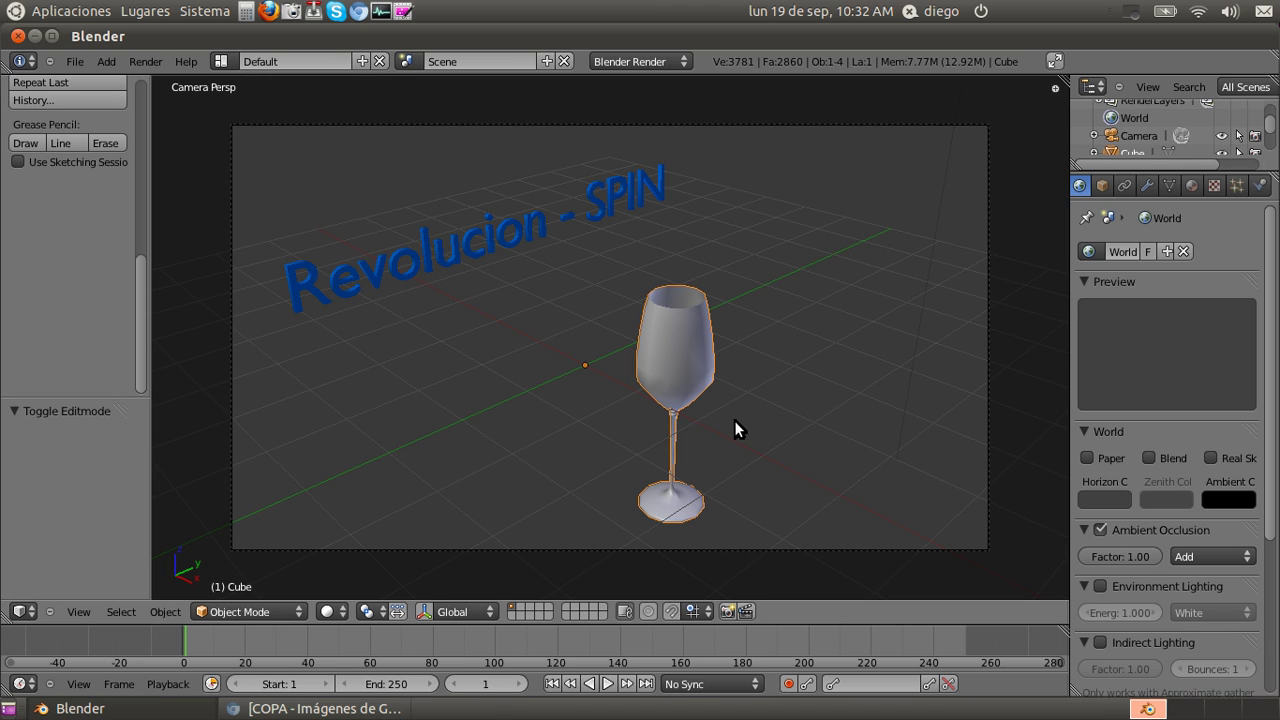
- Add a Subdivision Surface modifier to the glass
{"action": "left_click", "coordinate": [1148, 184]}
{"action": "left_click", "coordinate": [1159, 274]}
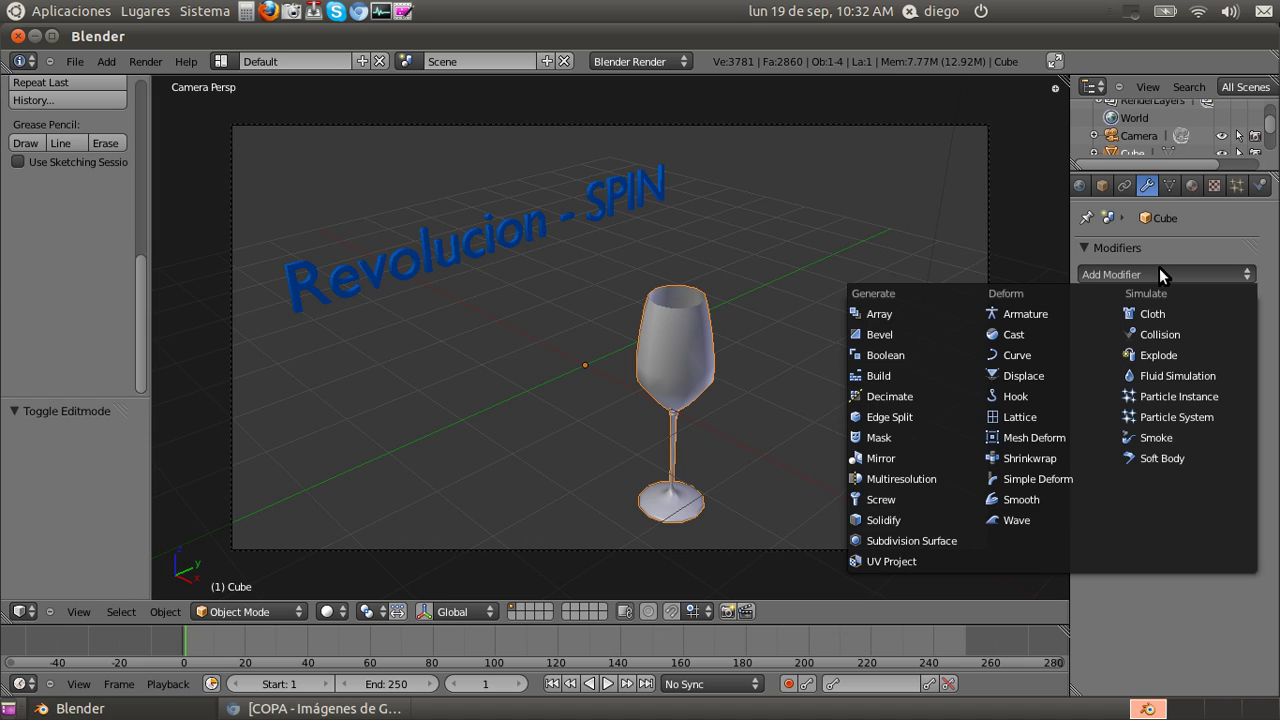
{"action": "left_click", "coordinate": [1157, 267]}
{"action": "left_click", "coordinate": [1118, 275]}
{"action": "left_click", "coordinate": [871, 545]}
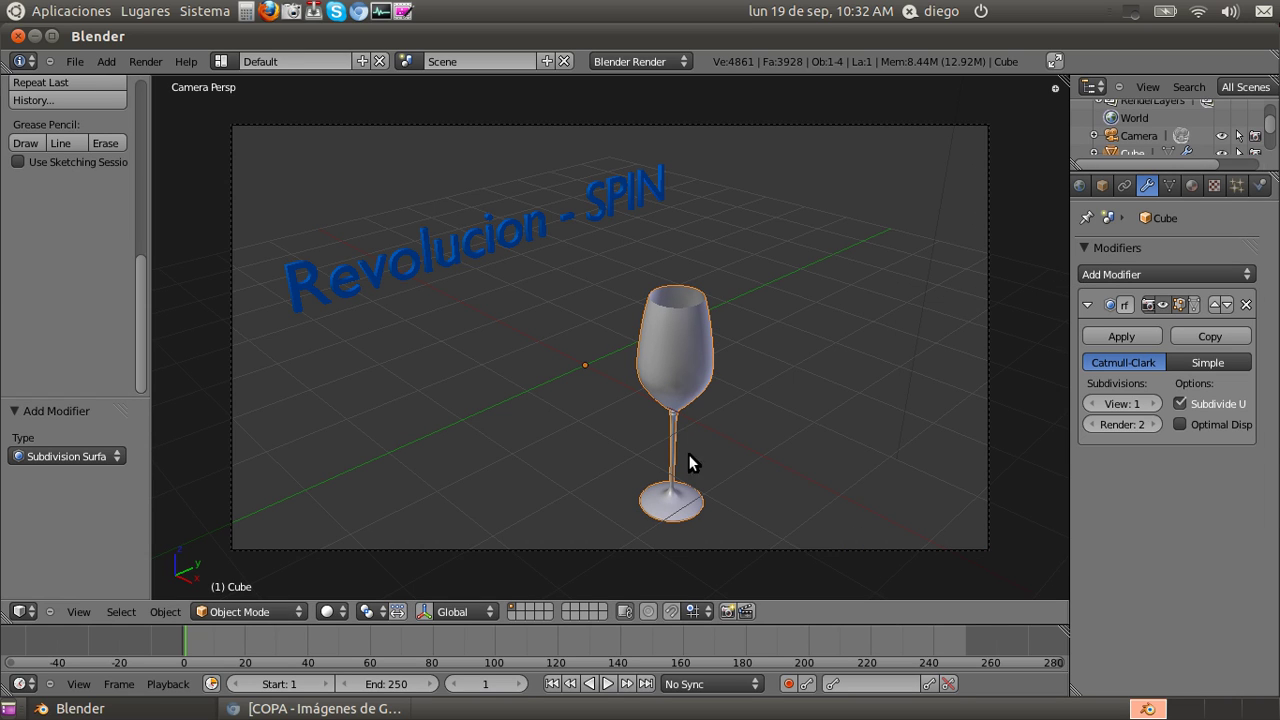
- Inspect the subdivided glass from the side and render it from the camera view
{"action": "middle_click_drag", "start_coordinate": [688, 454], "coordinate": [873, 442]}
{"action": "scroll", "coordinate": [840, 452], "scroll_direction": "down", "scroll_amount": 3}
{"action": "middle_click_drag", "start_coordinate": [934, 347], "coordinate": [942, 396]}
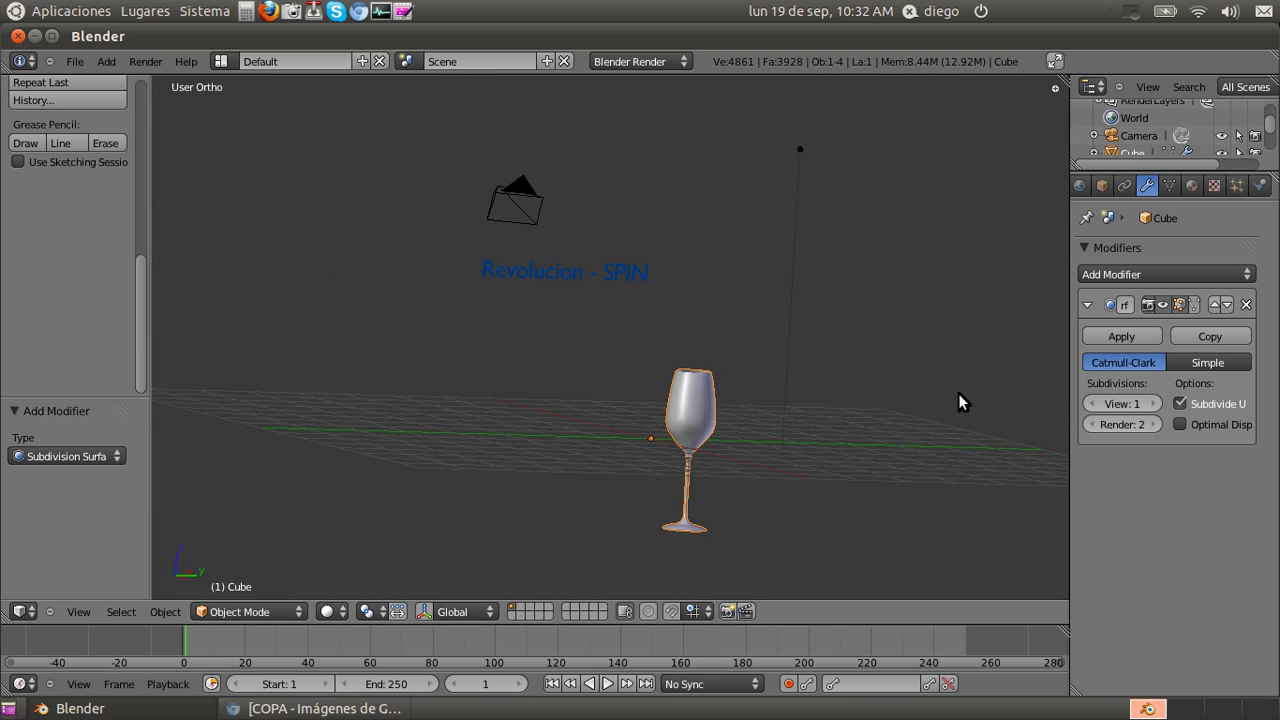
{"action": "key", "text": "KP_3"}
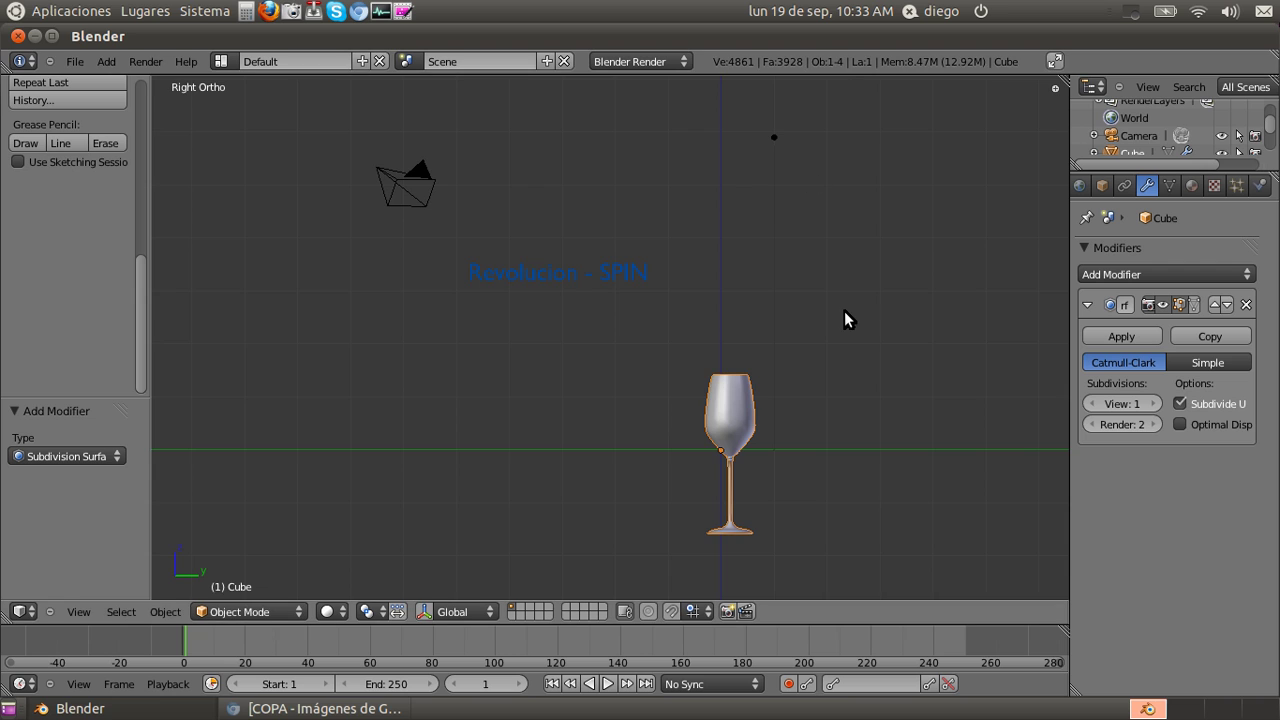
{"action": "key", "text": "KP_0"}
{"action": "key", "text": "Home"}
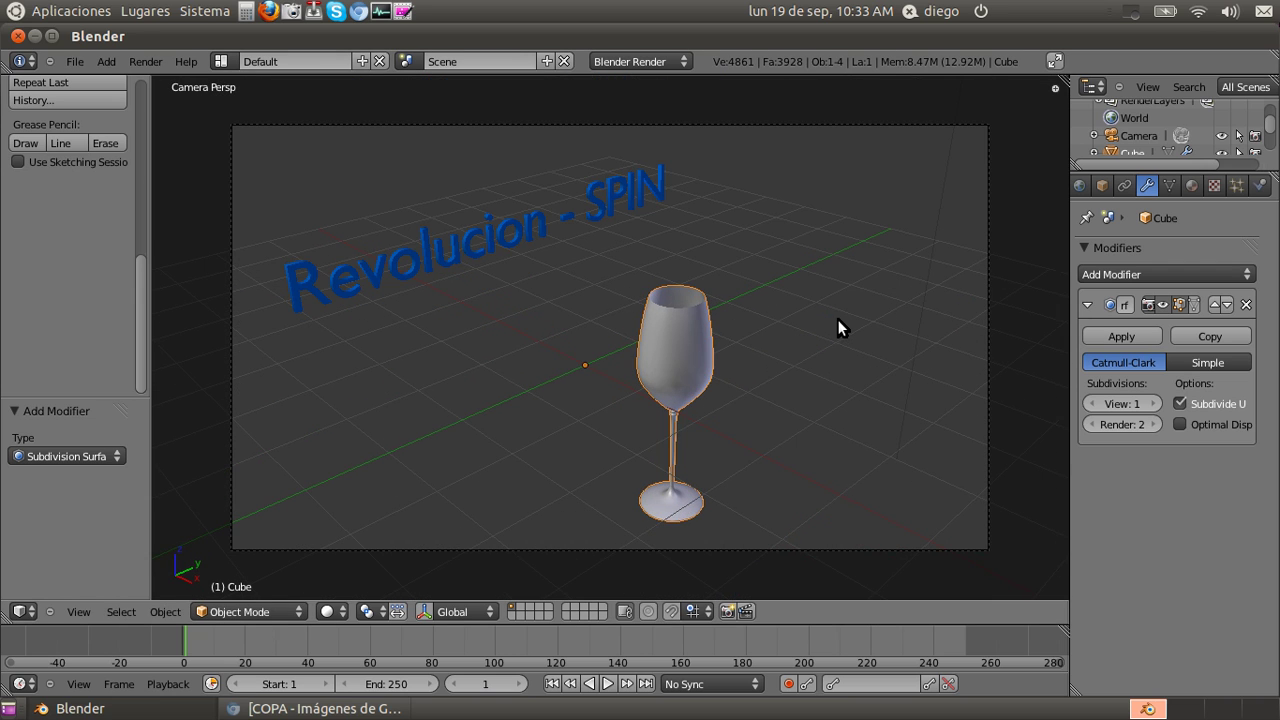
{"action": "key", "text": "F12"}
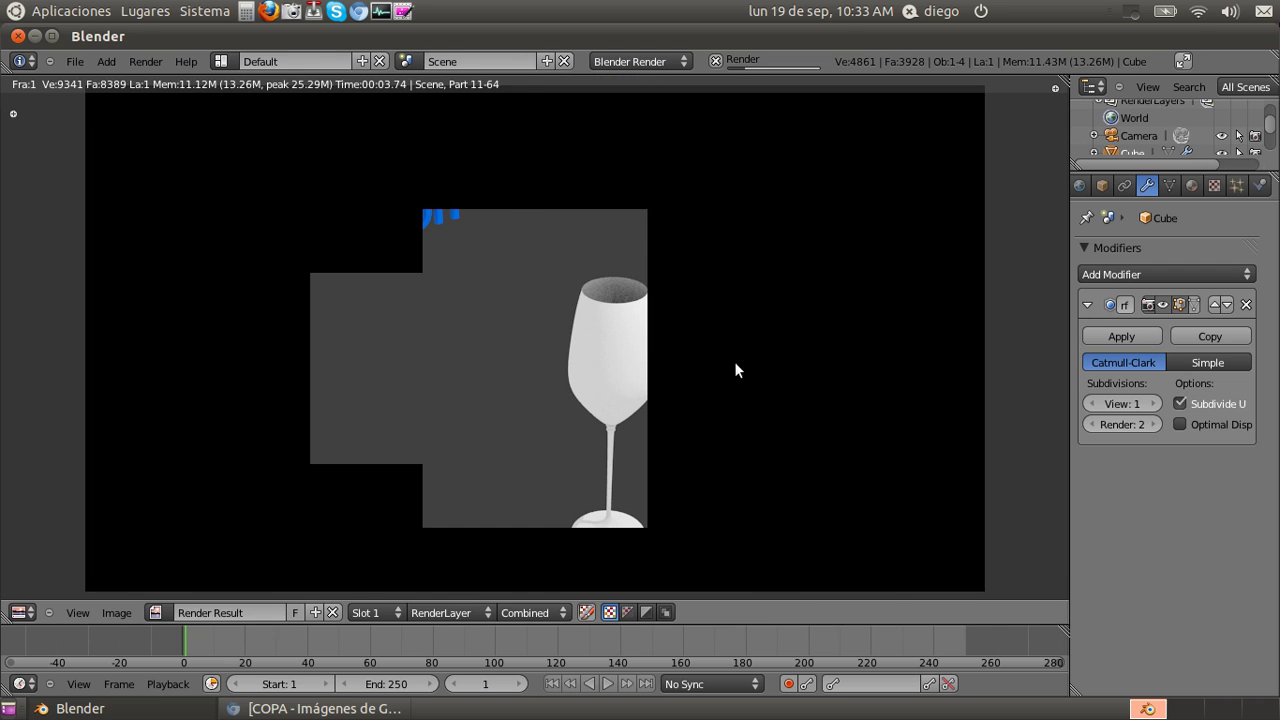